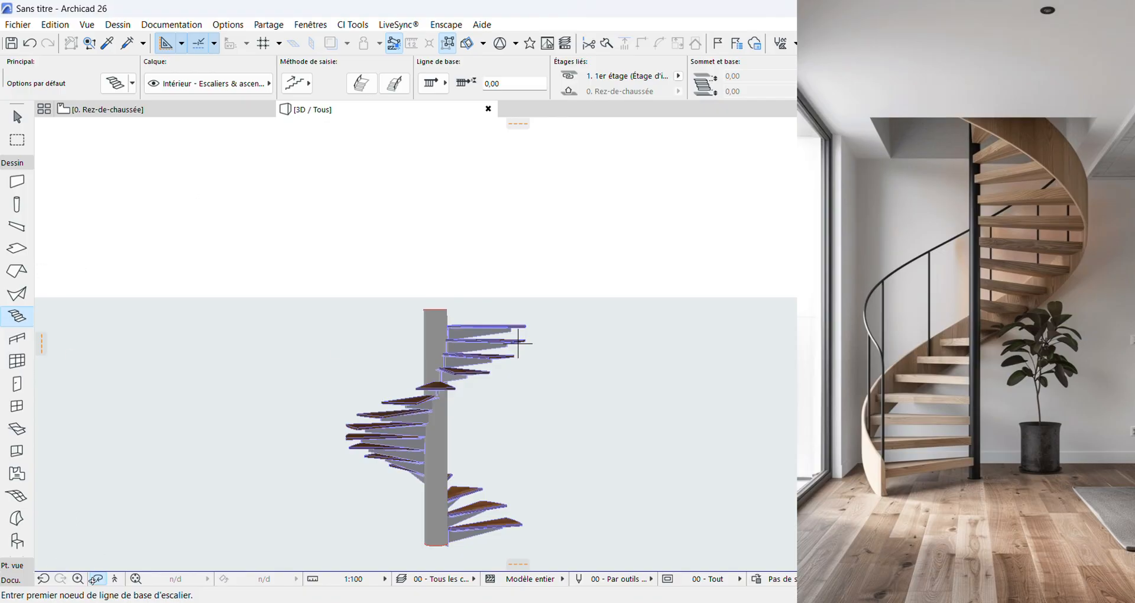
left_click(386, 434, "shift")
double_click(20, 315)
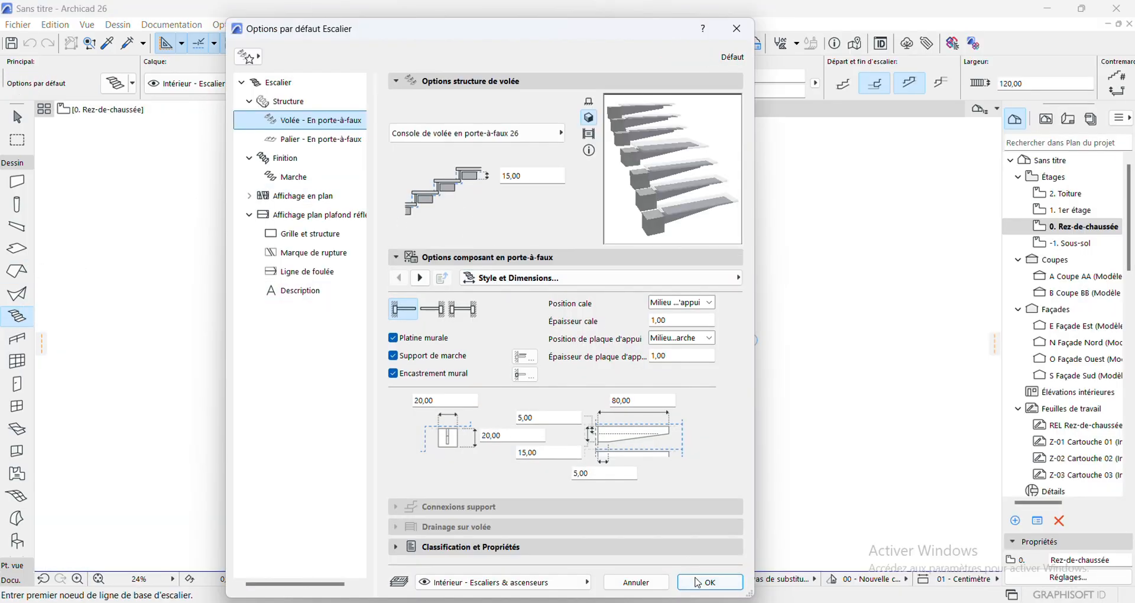
left_click(698, 582)
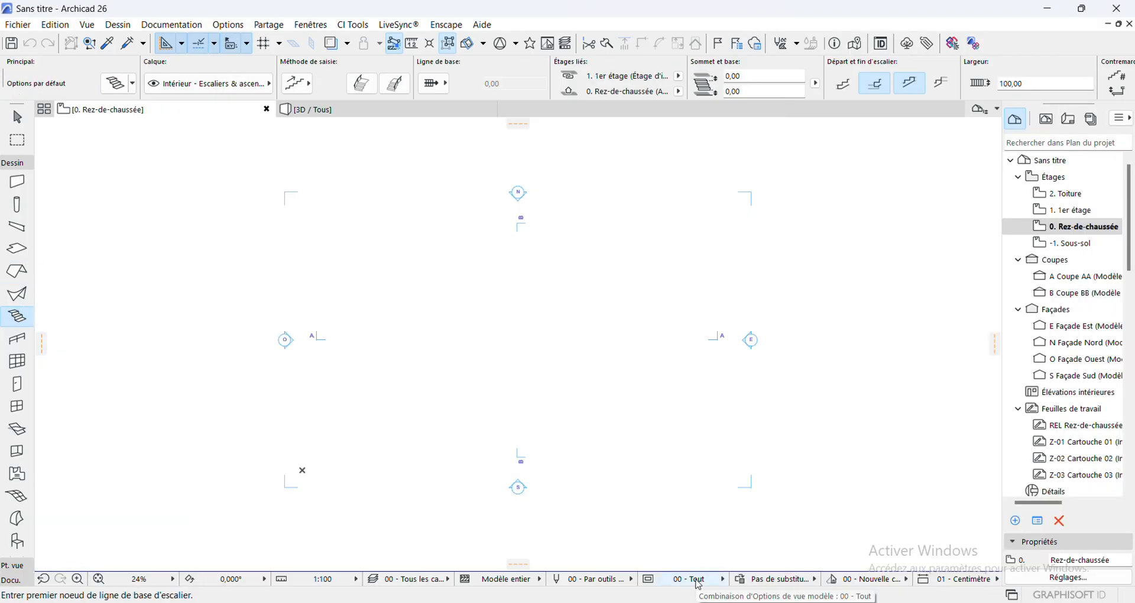
left_click(17, 204)
left_click(444, 86)
left_click(451, 105)
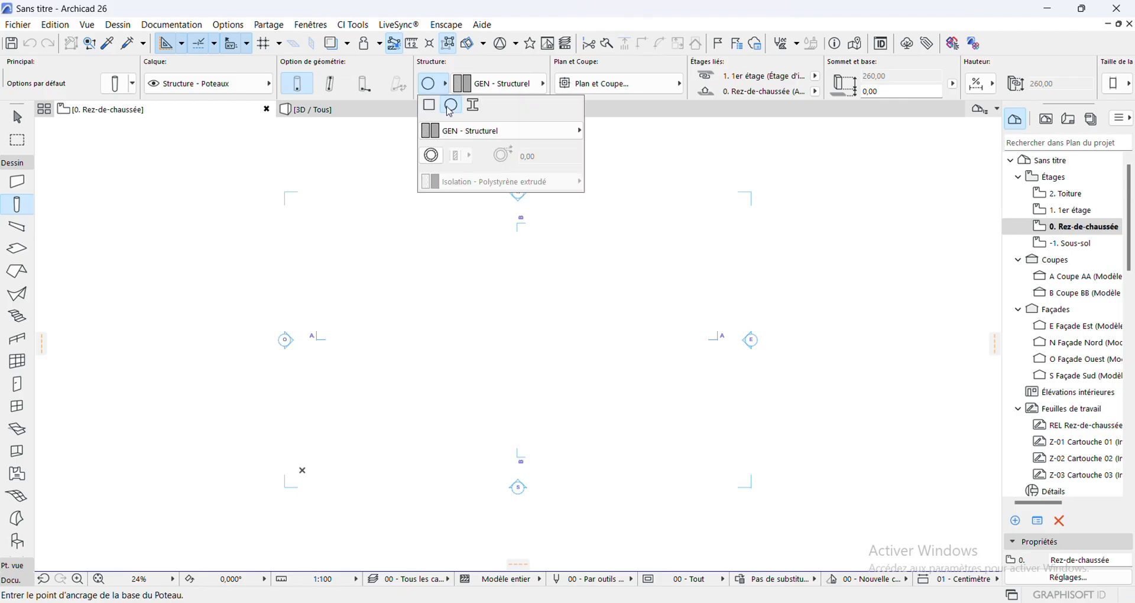
scroll(814, 71, "down", 3)
left_click(350, 75)
left_click(387, 107)
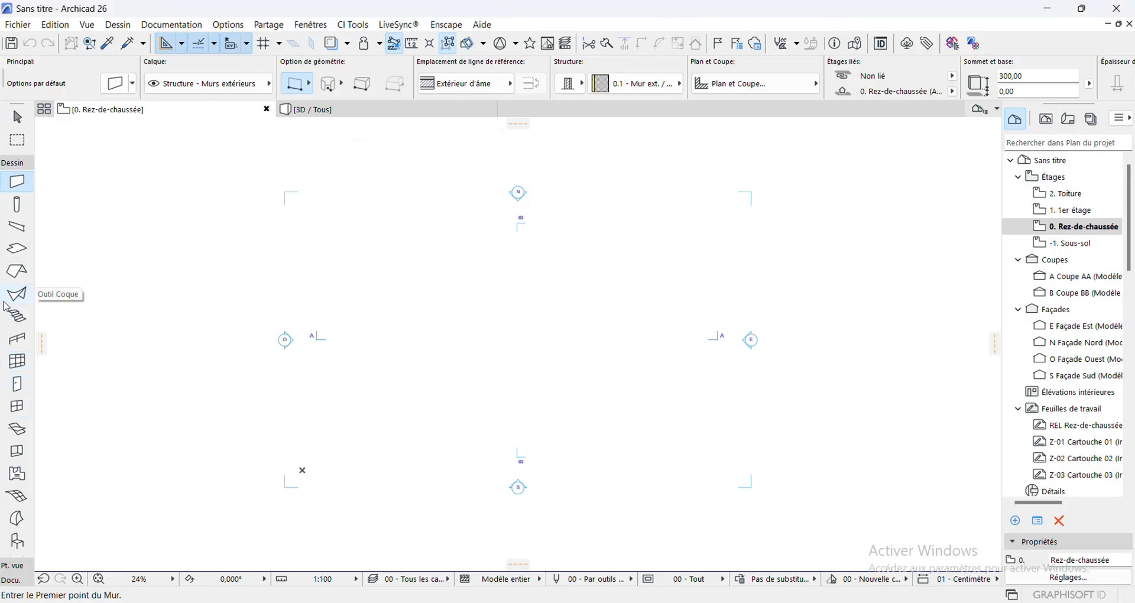
Step: In the default stair settings, set the upper link to Non lié and the stair height to 300 cm
double_click(16, 318)
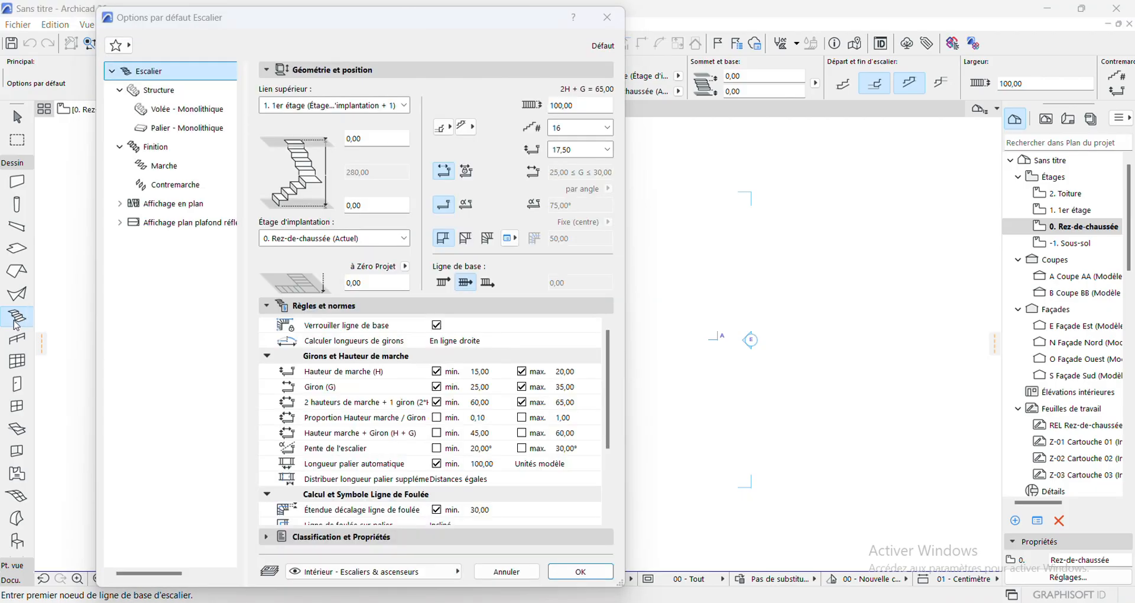
left_click(406, 110)
left_click(327, 162)
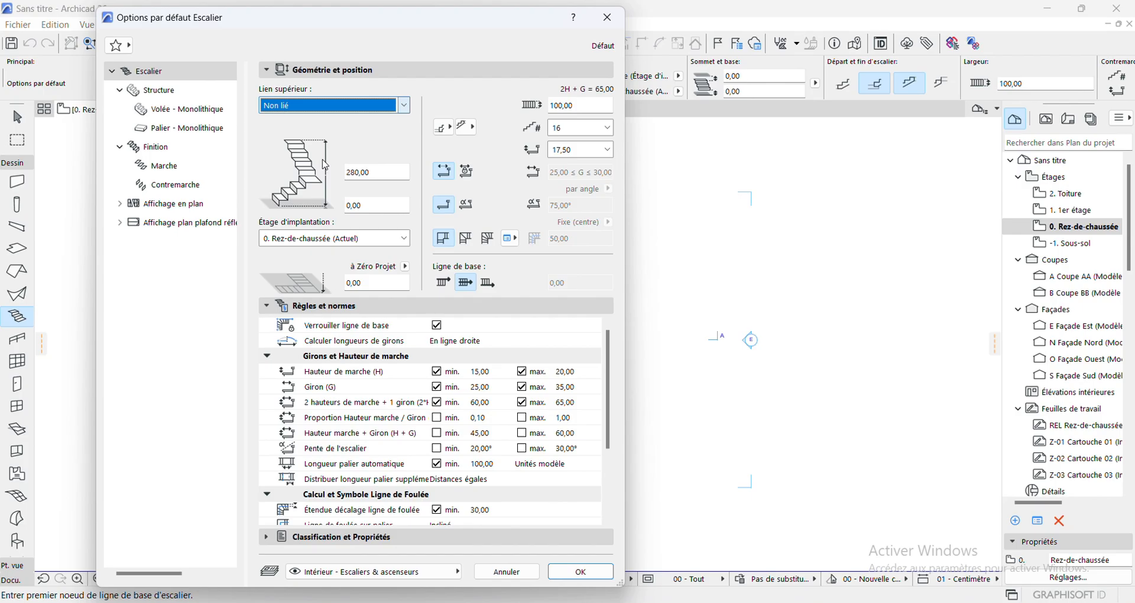
double_click(368, 170)
type("30")
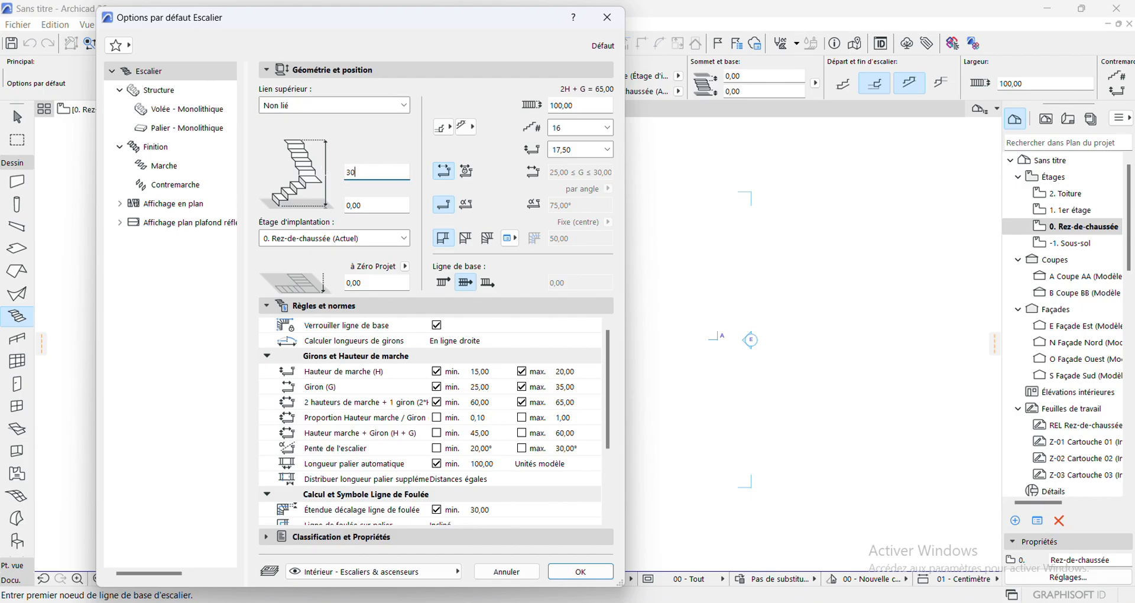
type("00")
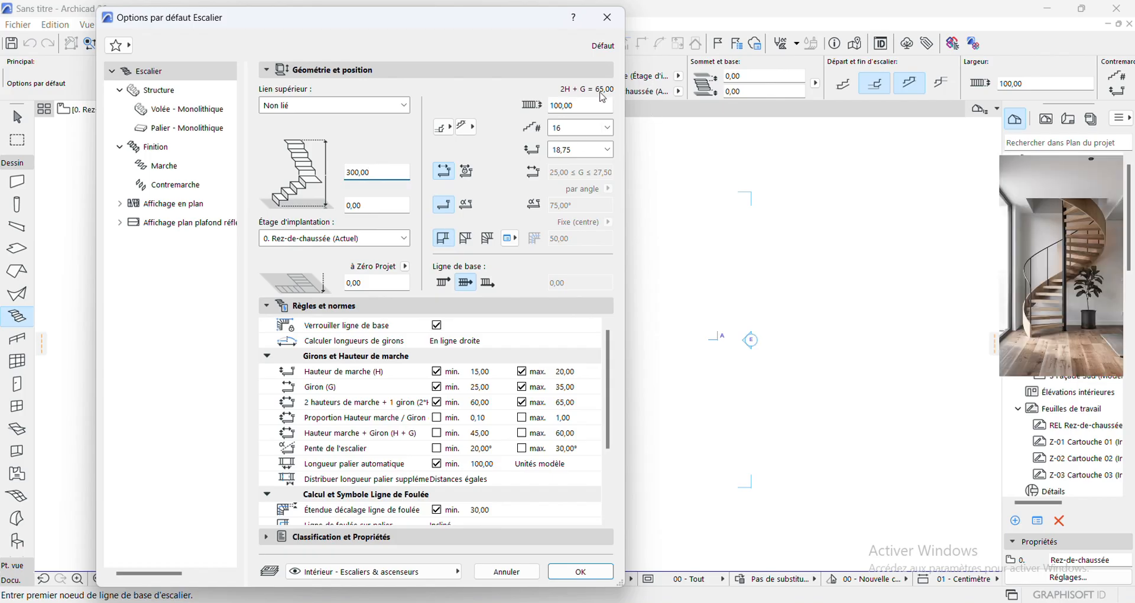
Step: Set the default stair width to 120 cm and the number of risers to 20, and accept the settings
left_click_drag(573, 105, 546, 104)
type("120")
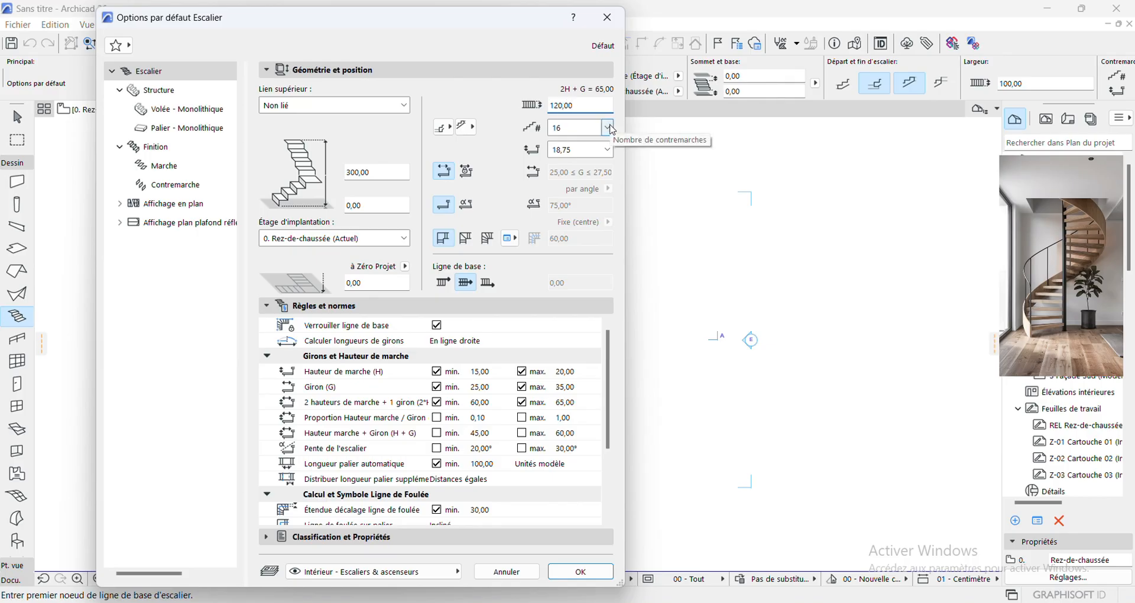
left_click(608, 127)
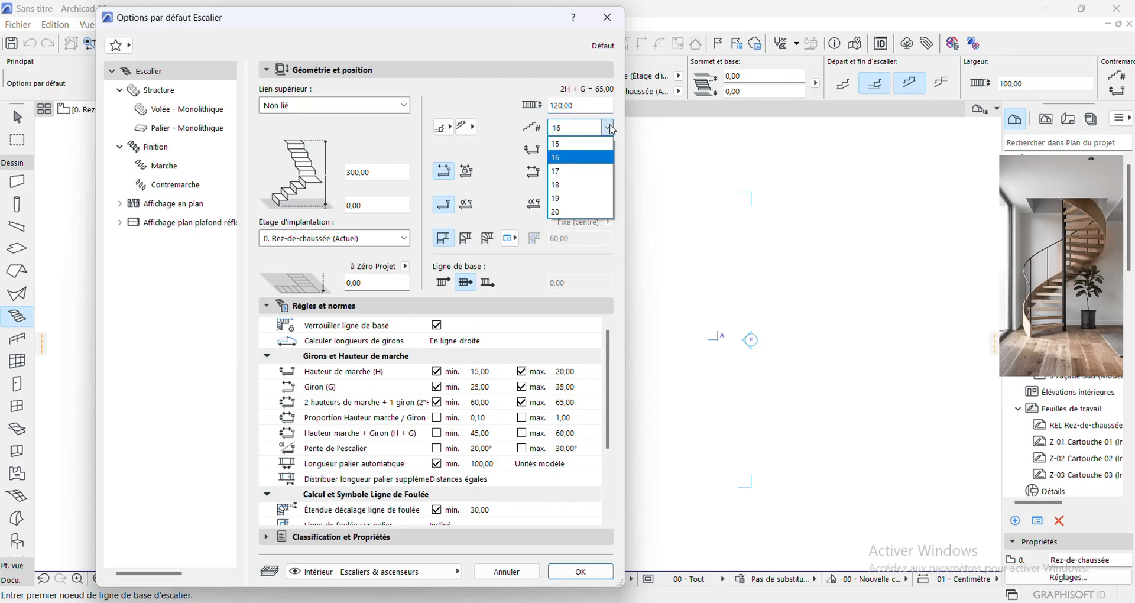
left_click(557, 213)
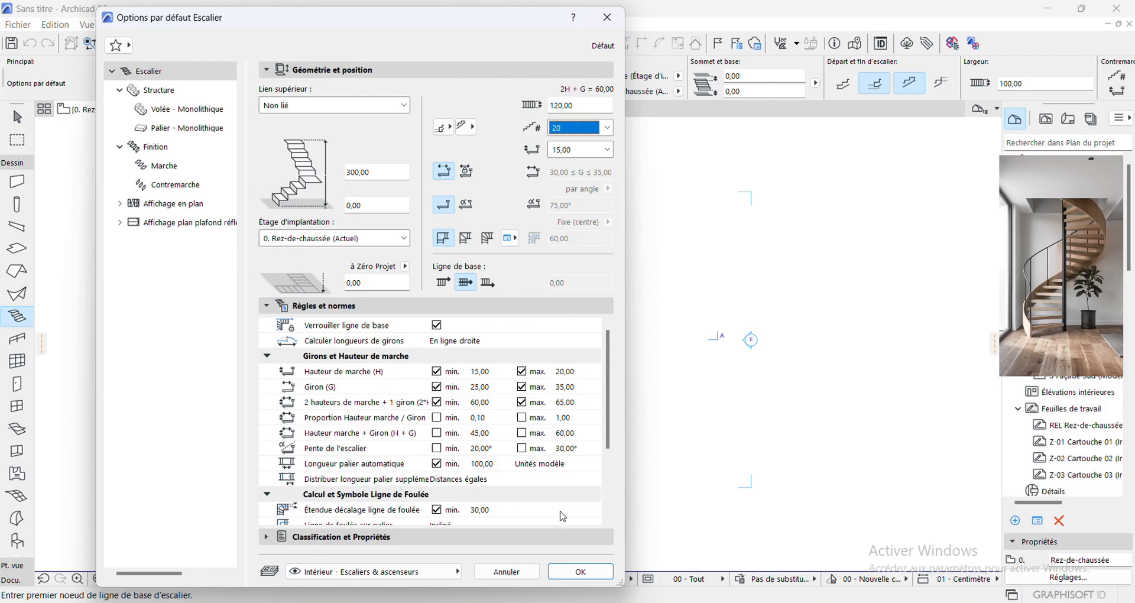
left_click(576, 572)
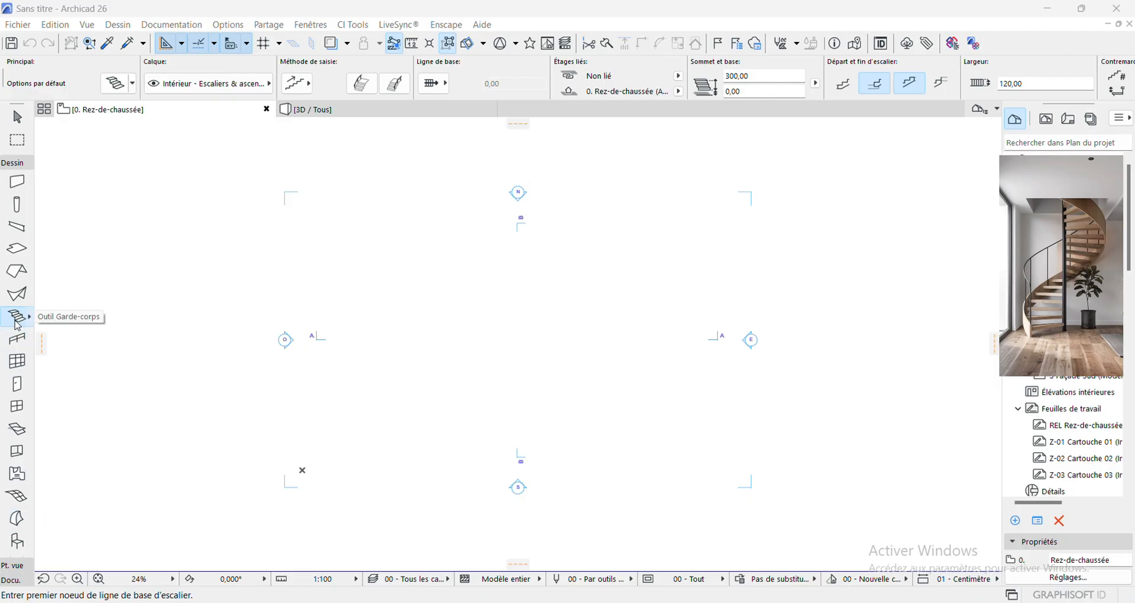
Step: Apply the favourite 04 - Escalier en porte-à-faux to the default stair settings, check its flight structure options, and accept
double_click(18, 317)
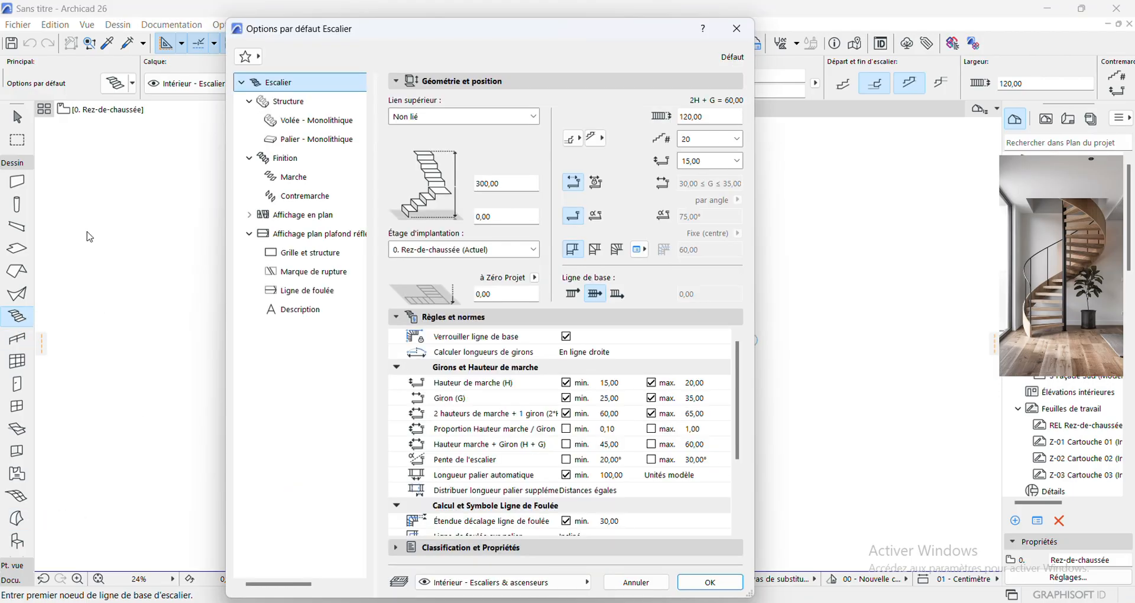
left_click(248, 57)
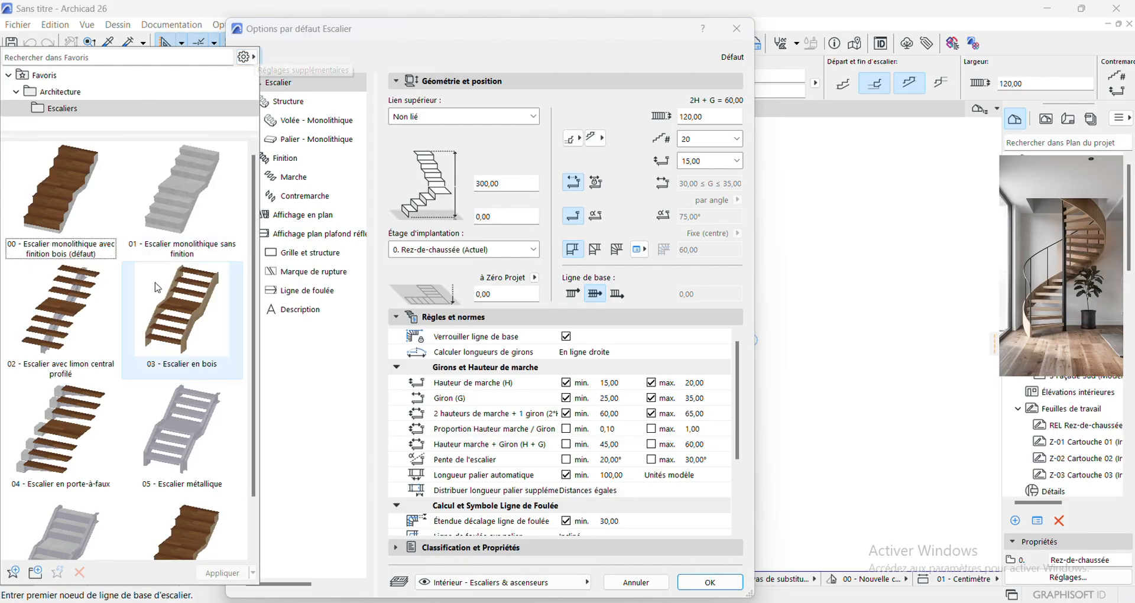
left_click(68, 434)
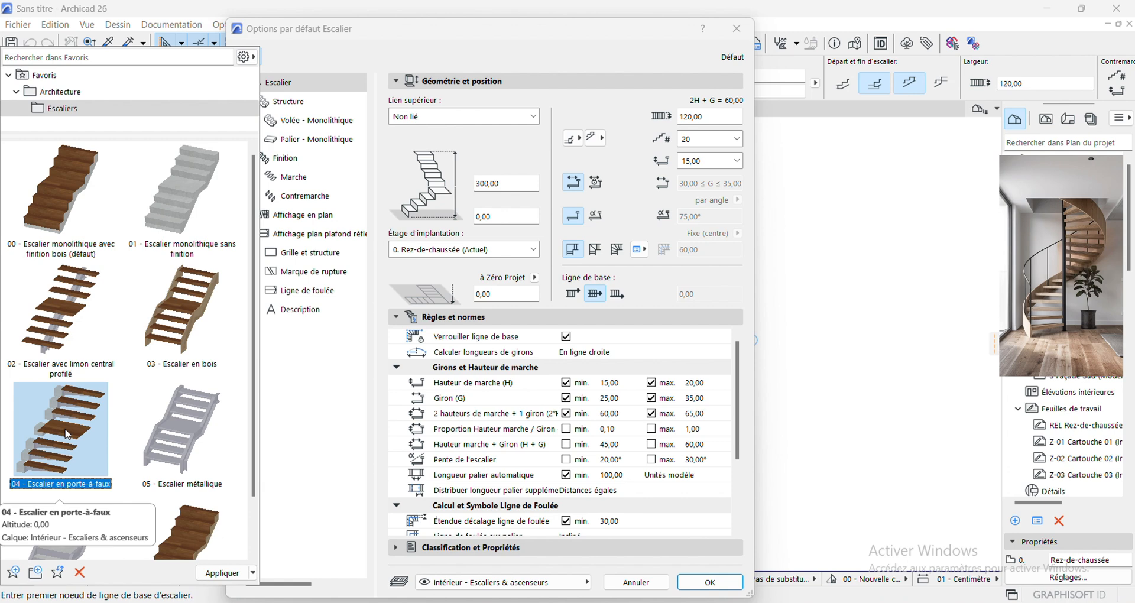
left_click(222, 573)
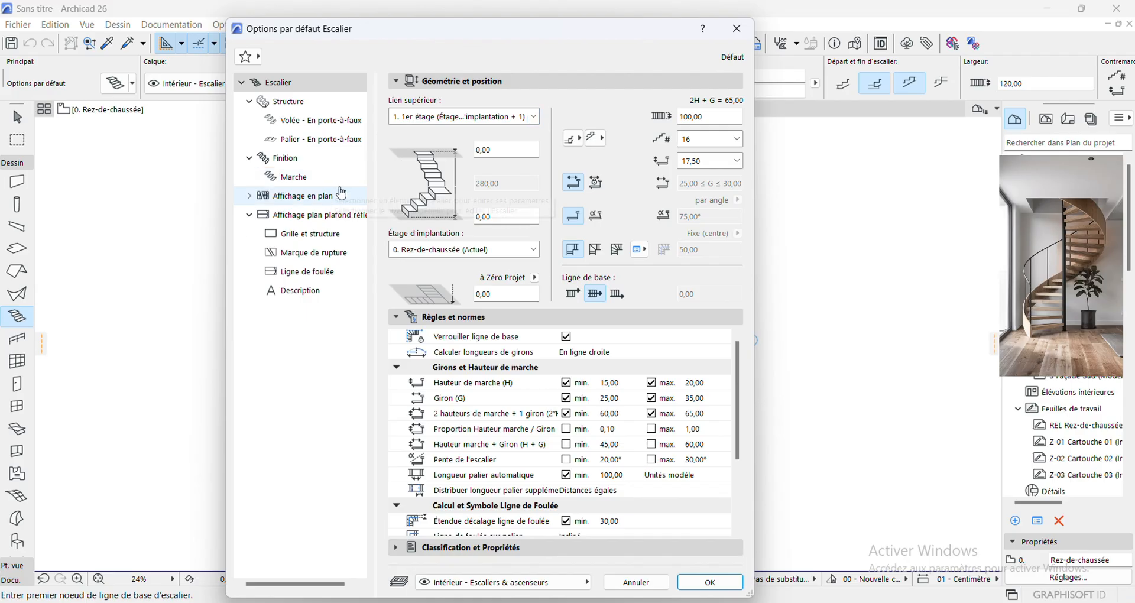
left_click(296, 125)
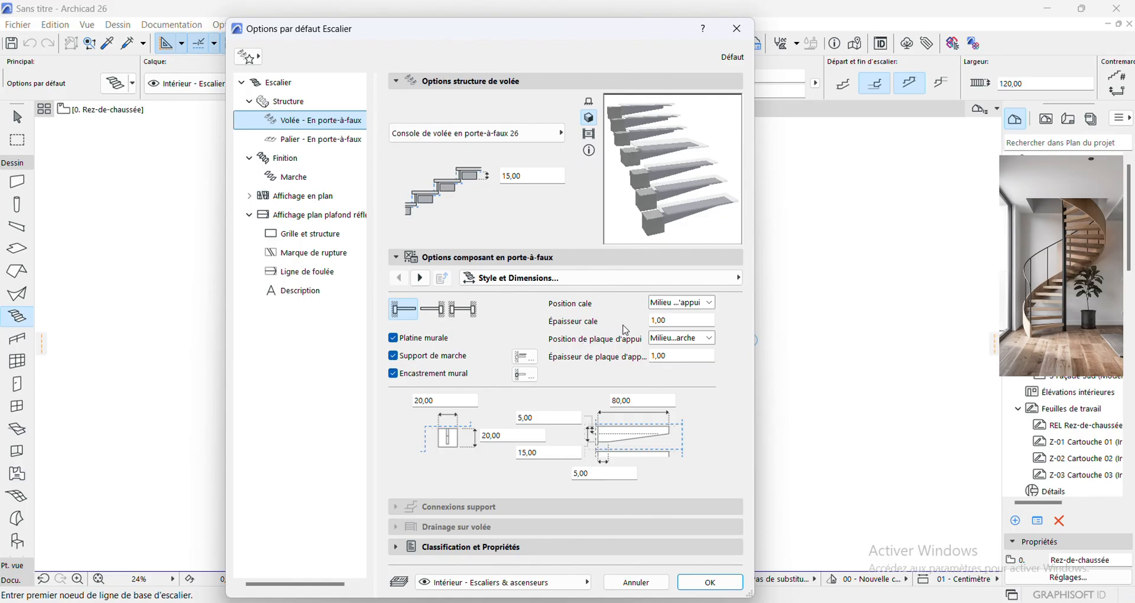
left_click(699, 584)
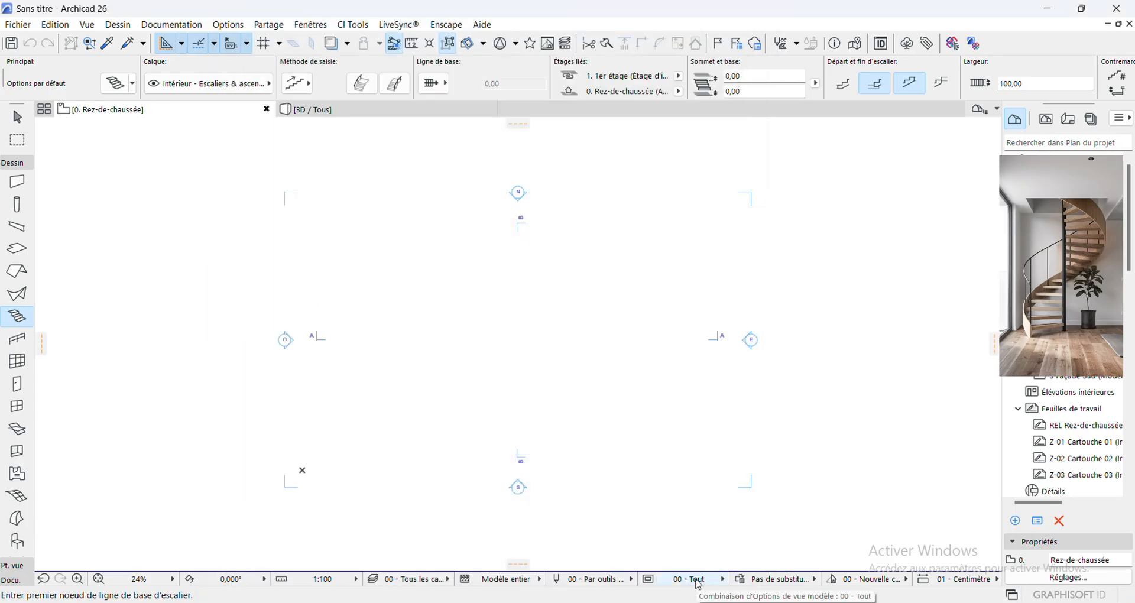
Step: Set the default column to a circular section, with its upper link set to Non lié and its top at 300 cm
left_click(18, 207)
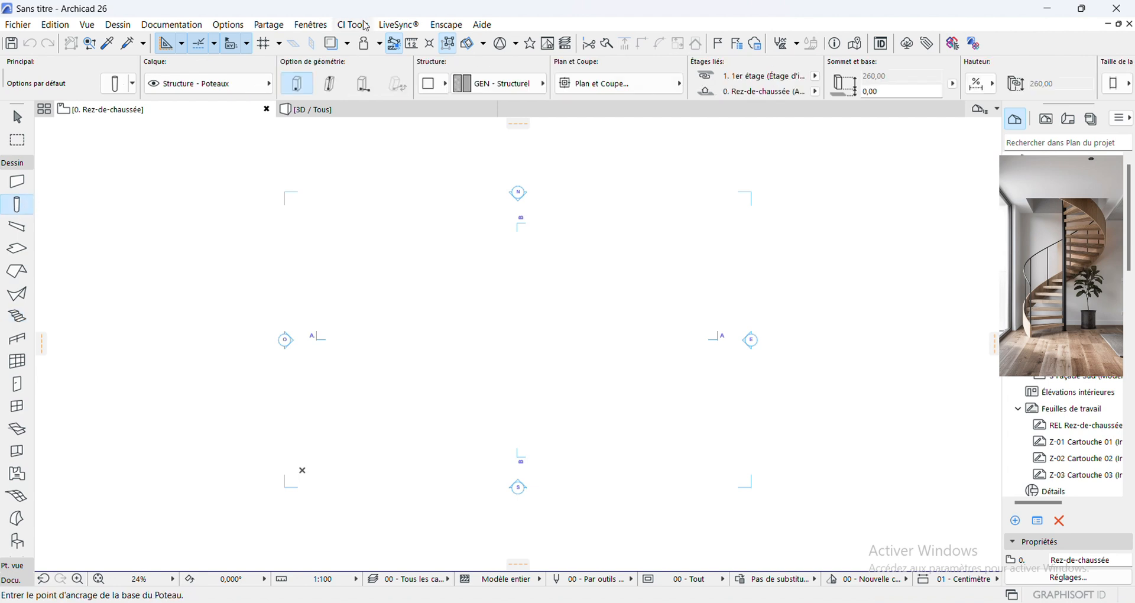
left_click(444, 85)
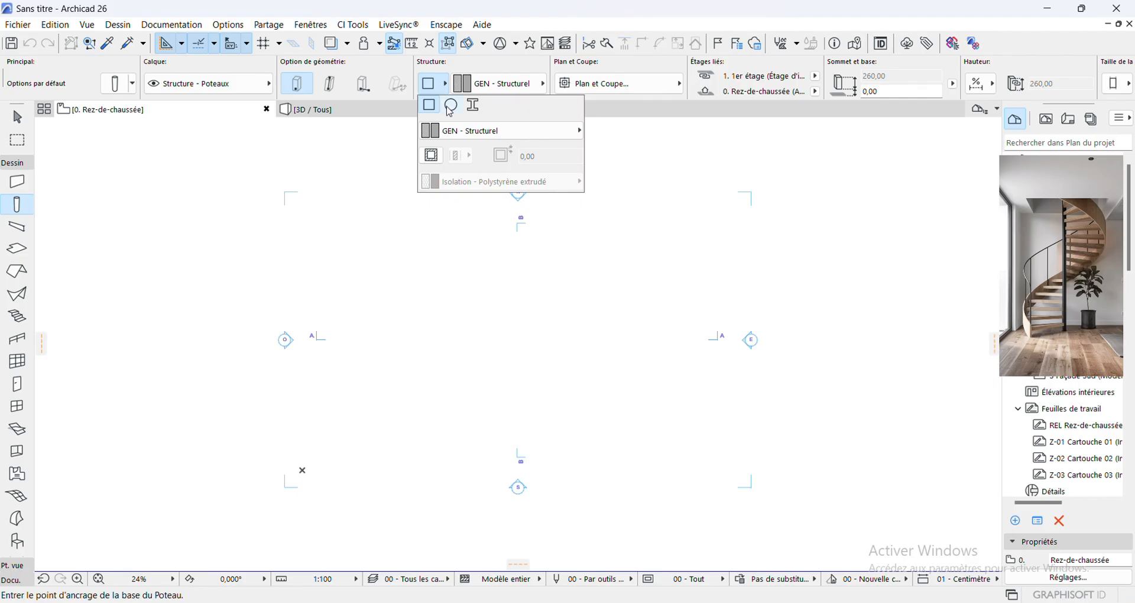
left_click(451, 105)
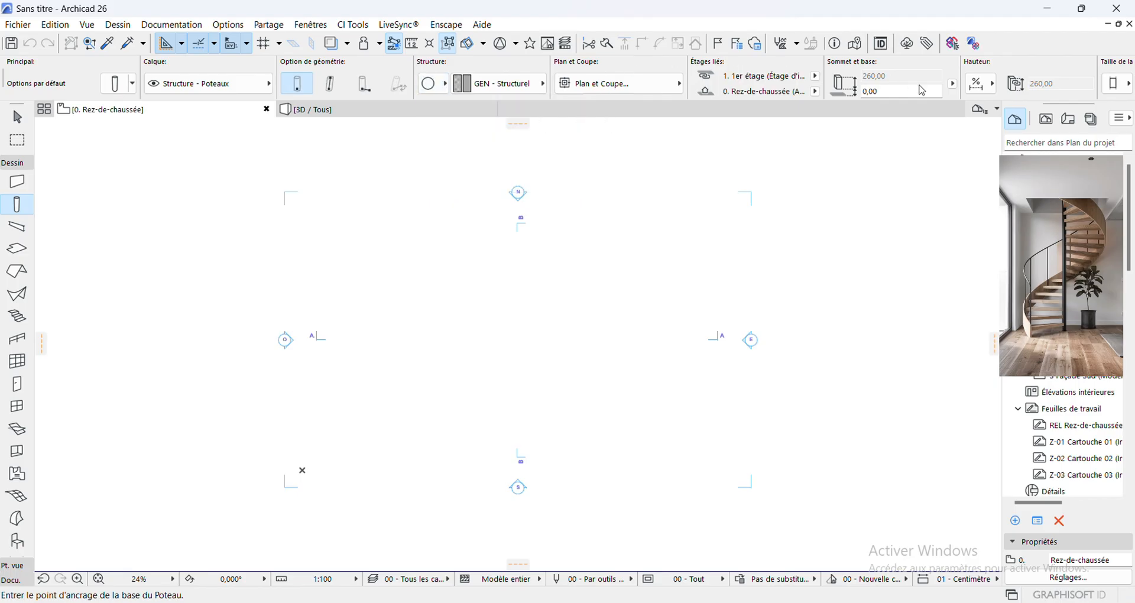
scroll(902, 90, "down", 3)
scroll(902, 90, "down", 2)
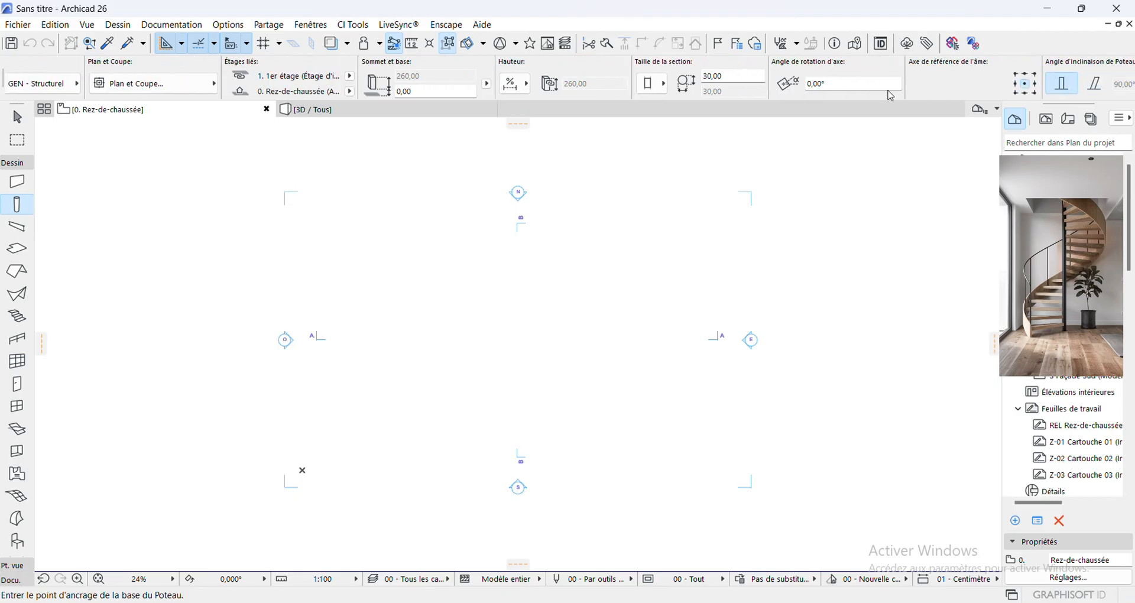
left_click(349, 76)
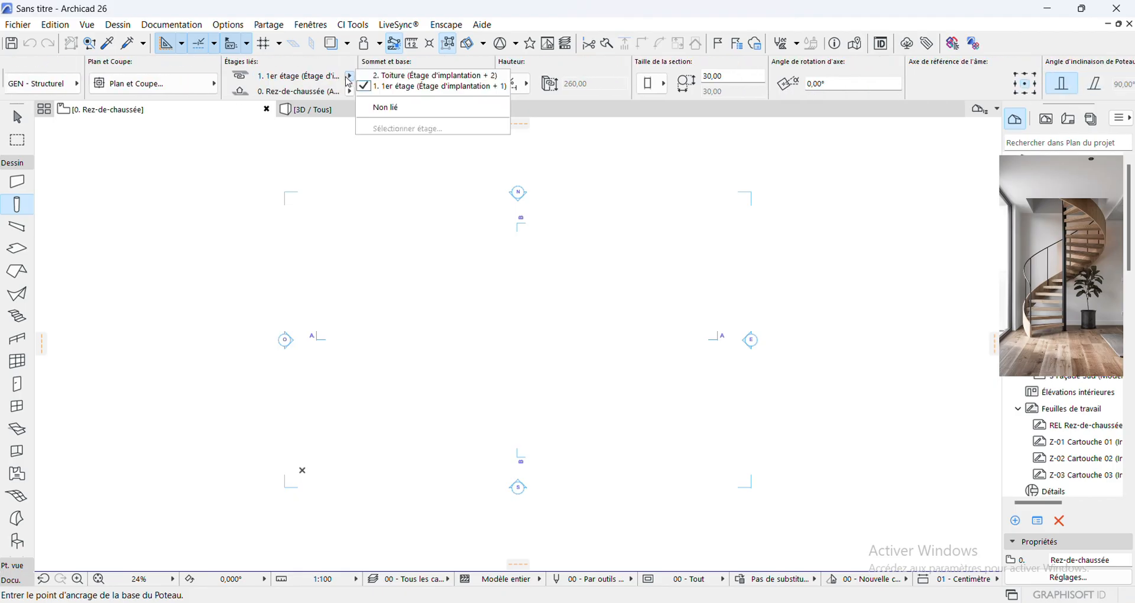
left_click(394, 110)
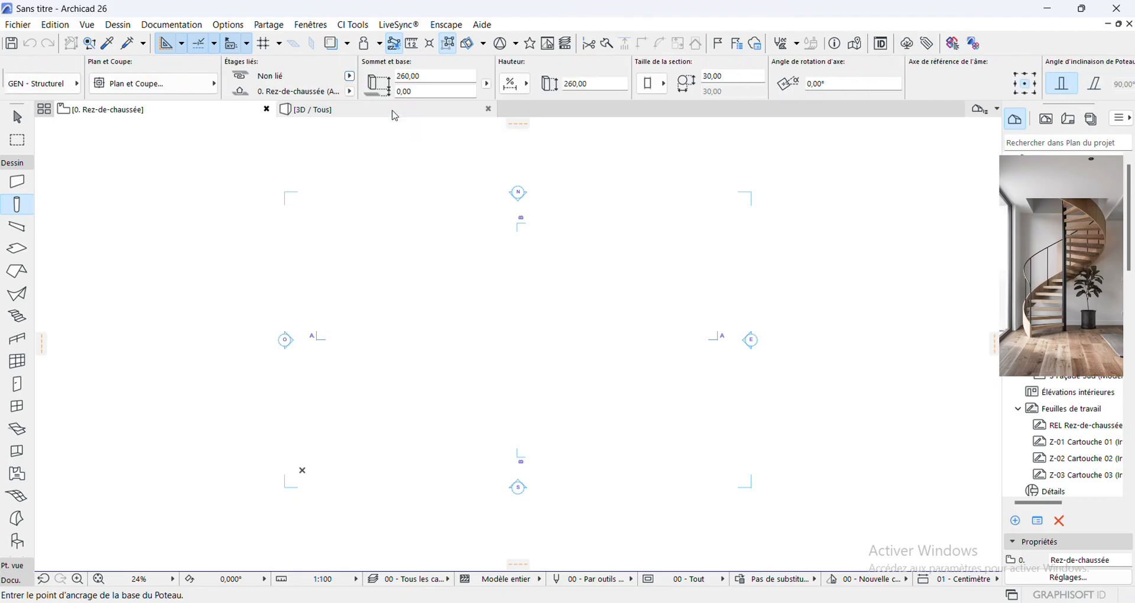
left_click(397, 76)
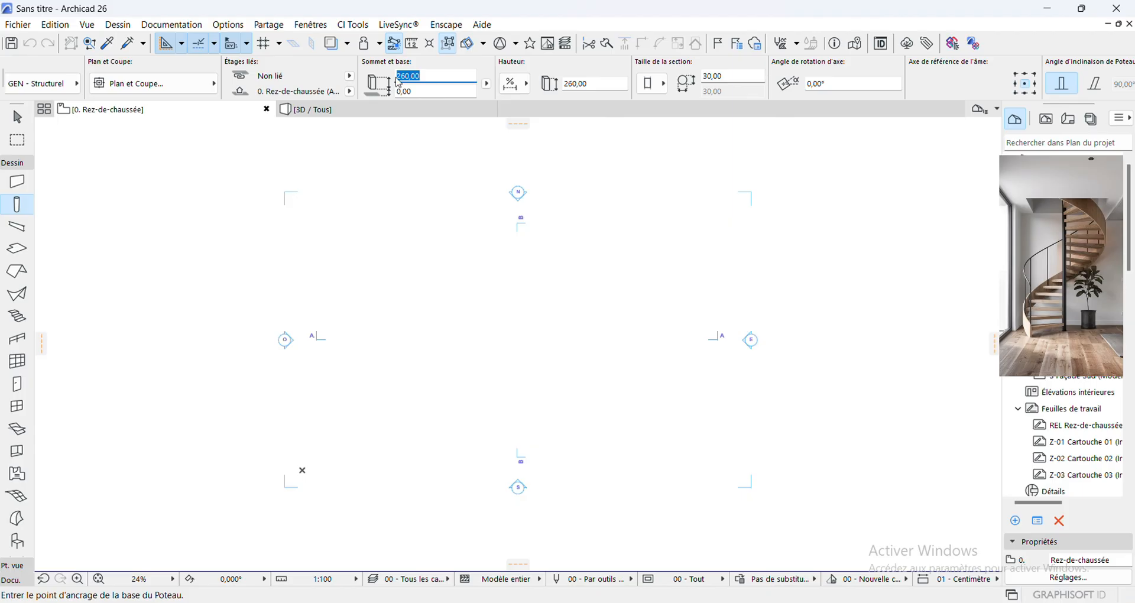
type("300")
Step: Set the column diameter to 55 cm and place the column in the ground-floor plan
left_click(723, 76)
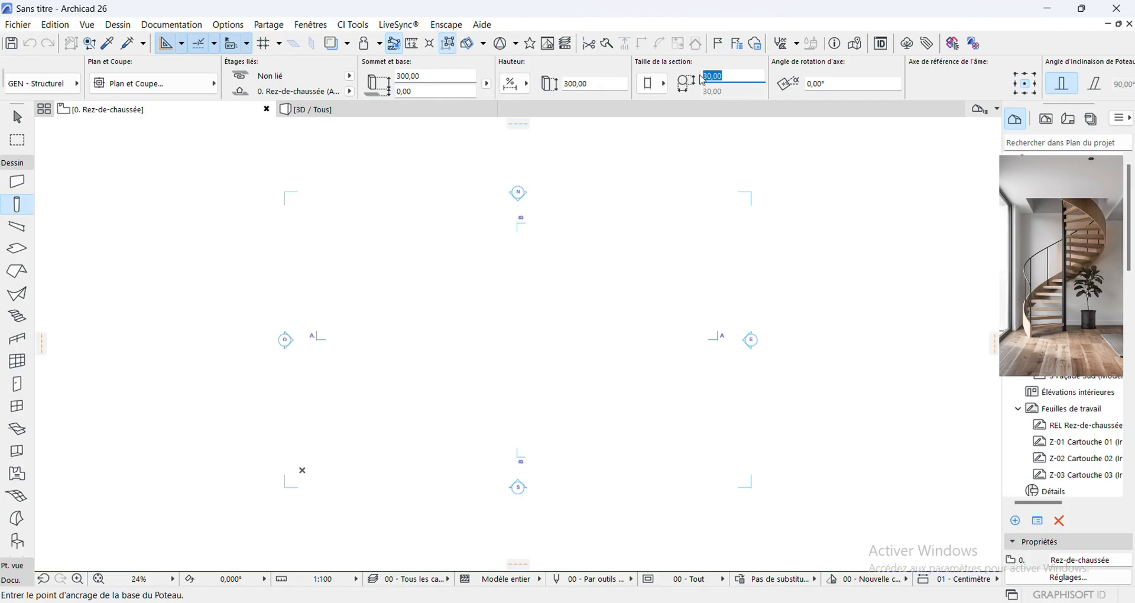
type("55")
key("Return")
scroll(485, 309, "up", 5)
scroll(495, 318, "up", 3)
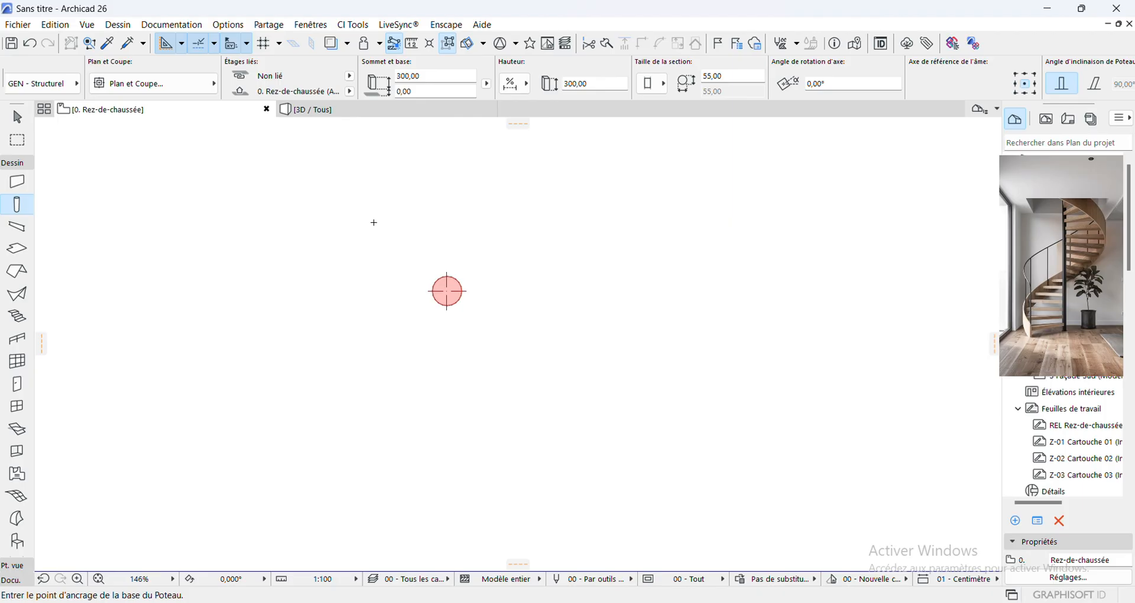
scroll(471, 271, "up", 8)
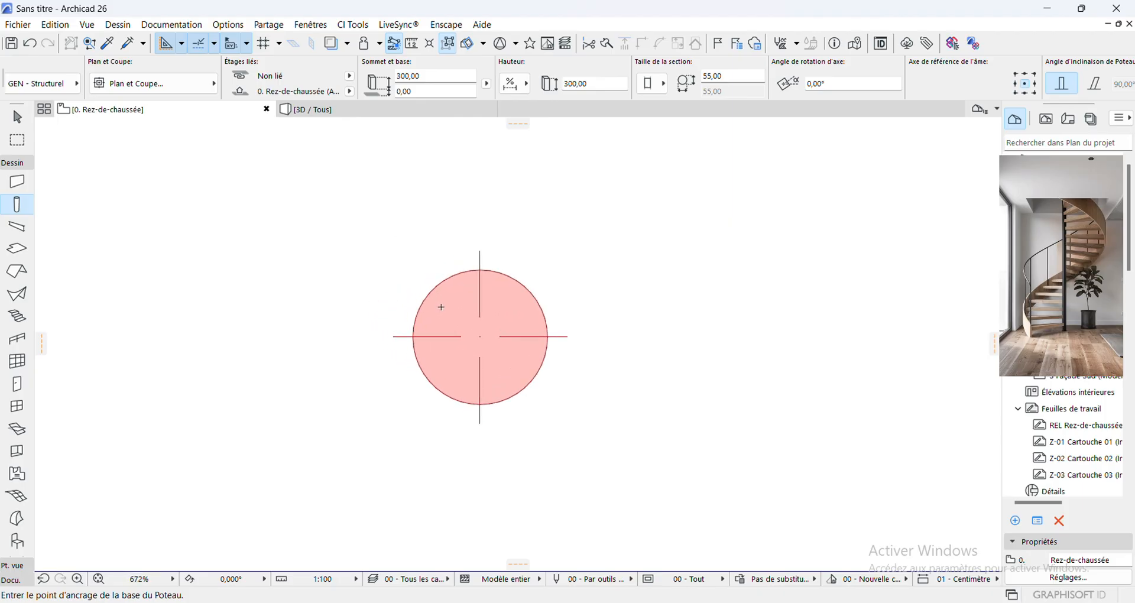
Step: Start a new stair with its baseline on the left side of the flight
left_click(17, 317)
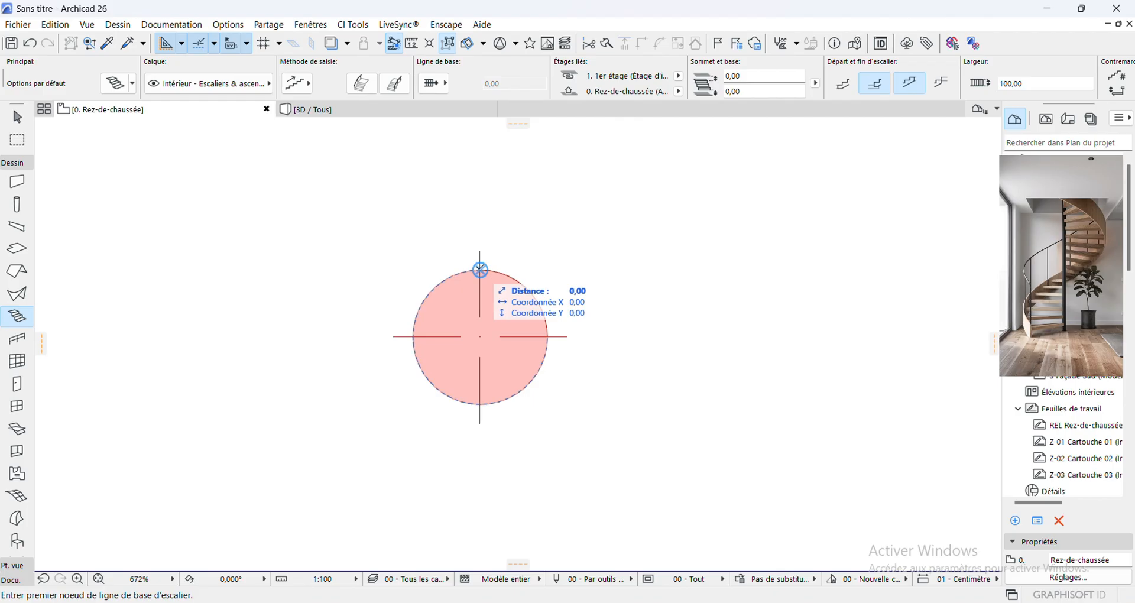
left_click(438, 85)
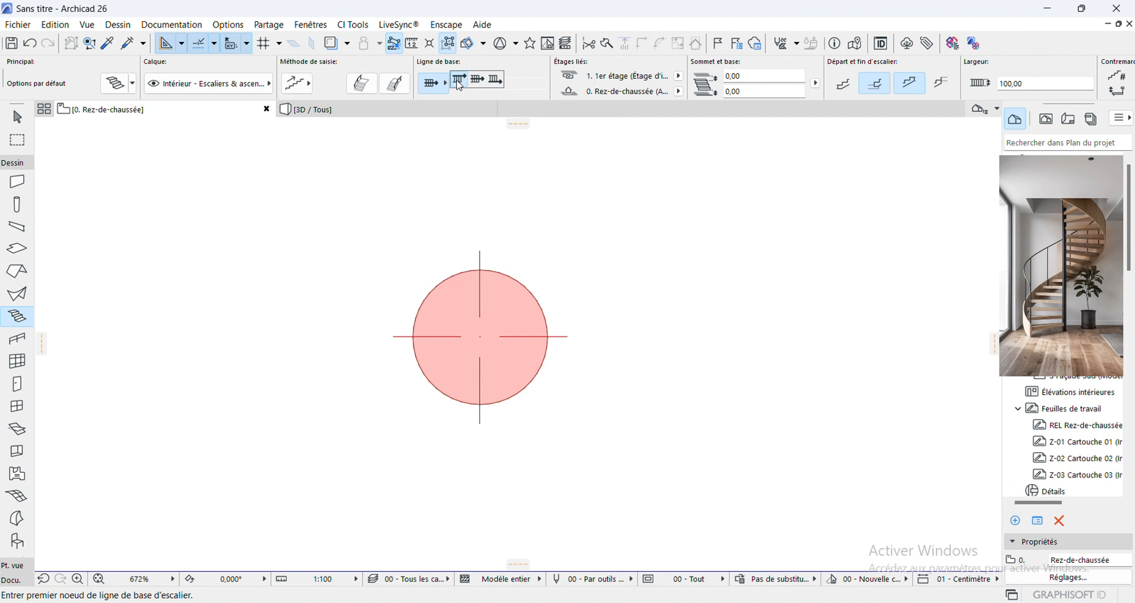
left_click(460, 84)
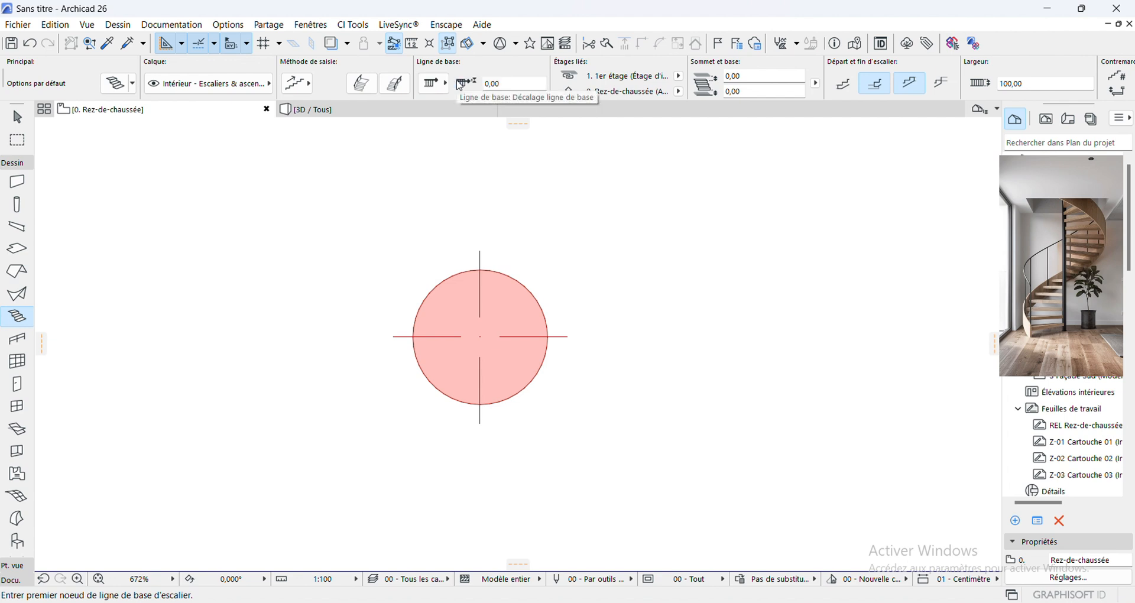
Step: Draw a curved stair counterclockwise from the column's upper quadrant, with the arc centre on the column's lower quadrant
left_click(481, 269)
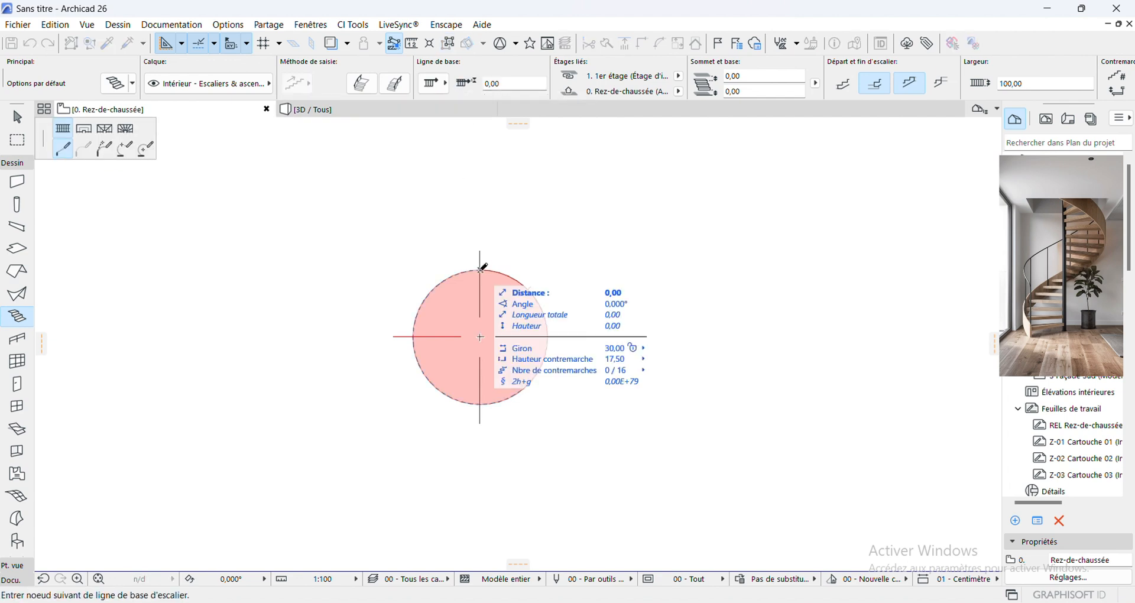
left_click(146, 150)
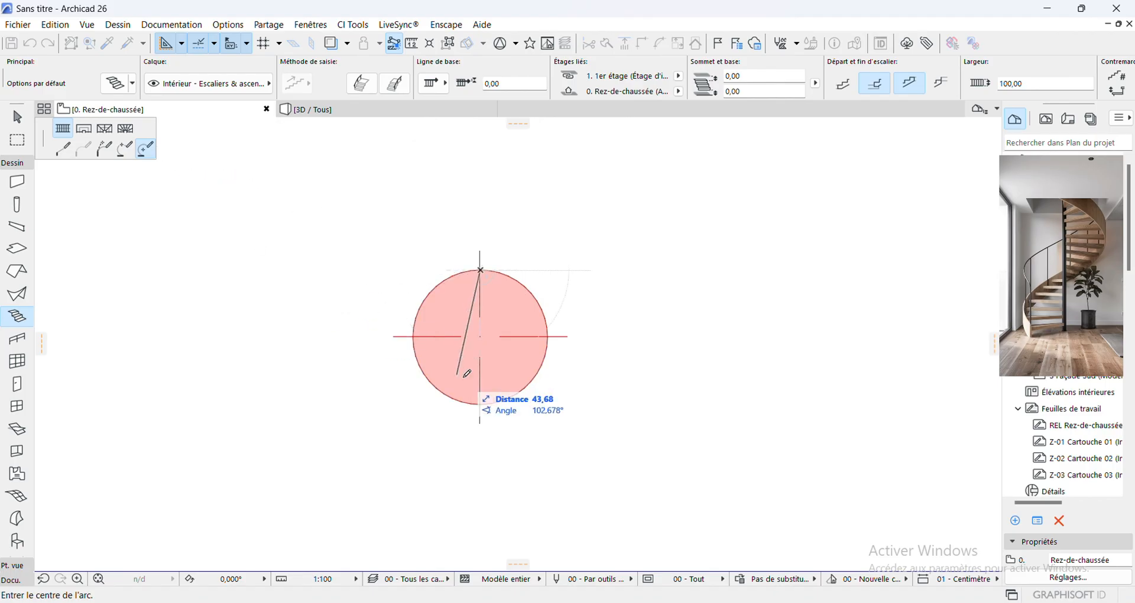
left_click(483, 403)
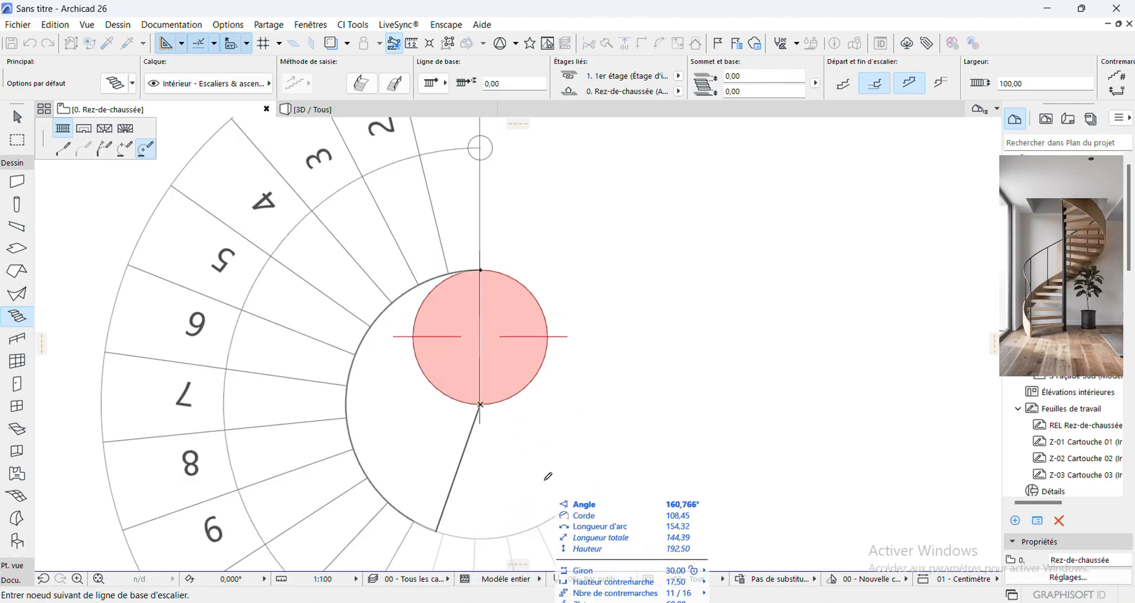
double_click(615, 422)
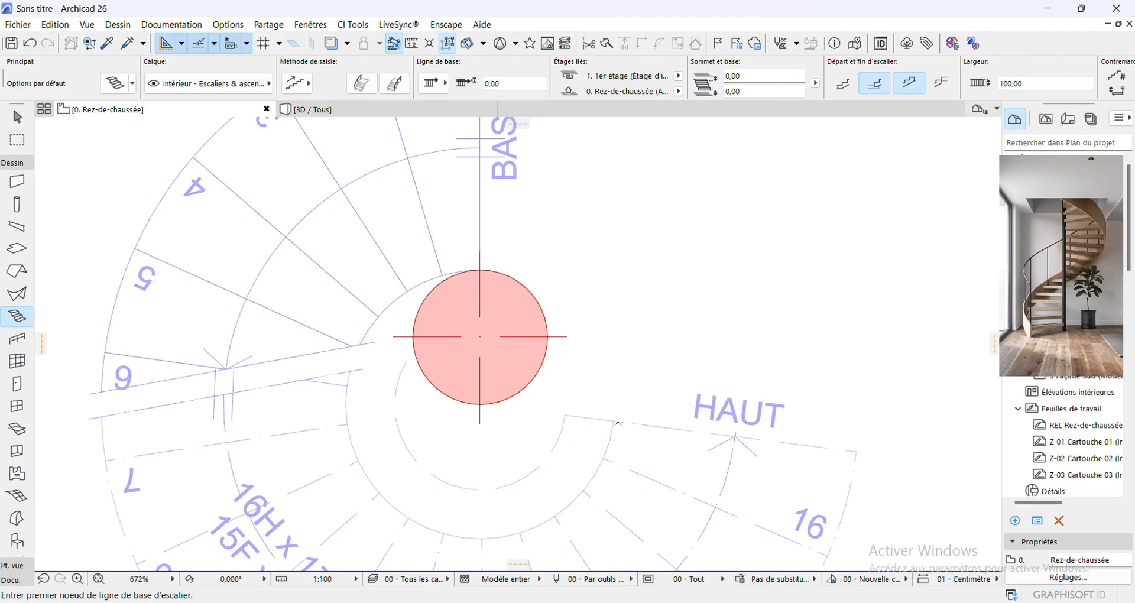
Step: Move the upper end node of the stair's baseline around the arc so the flight forms a nearly full circle
scroll(517, 382, "down", 2)
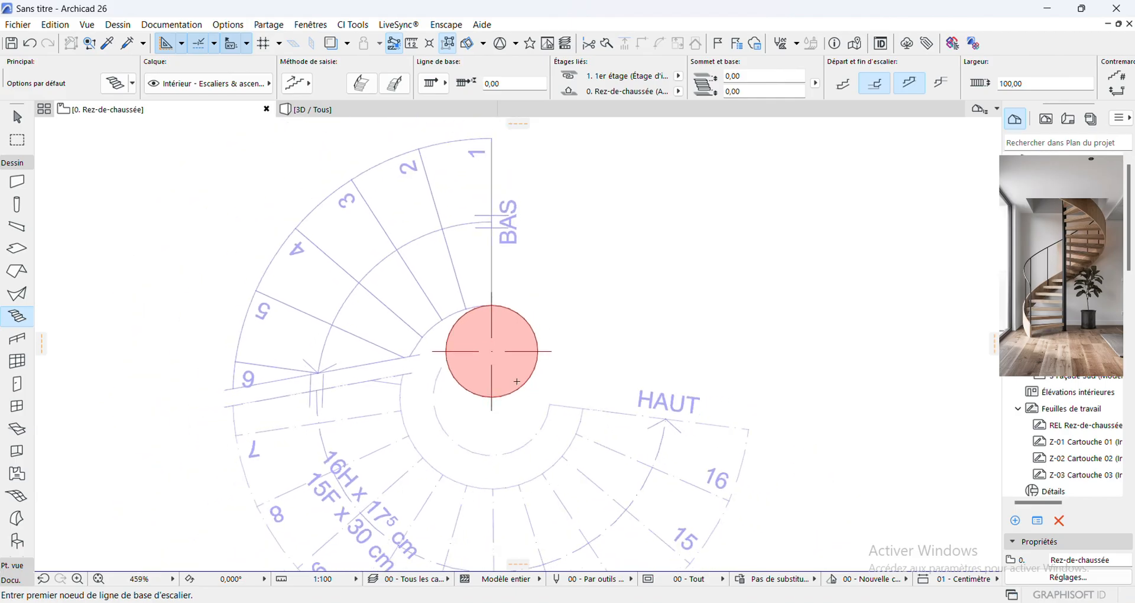
left_click(583, 408, "shift")
left_click(583, 408)
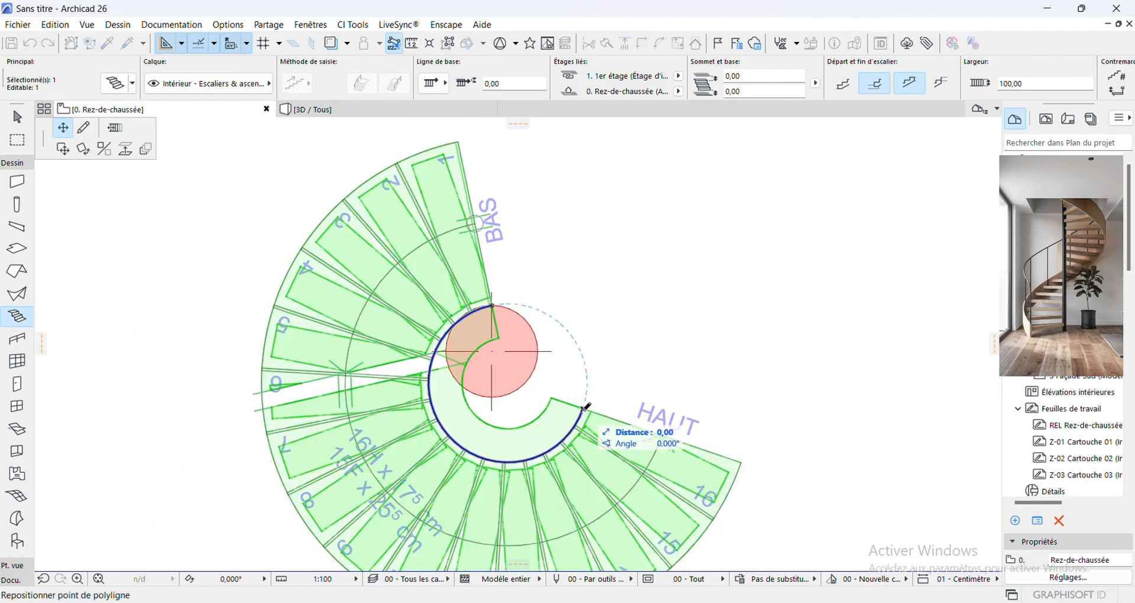
left_click(545, 359)
key("Escape")
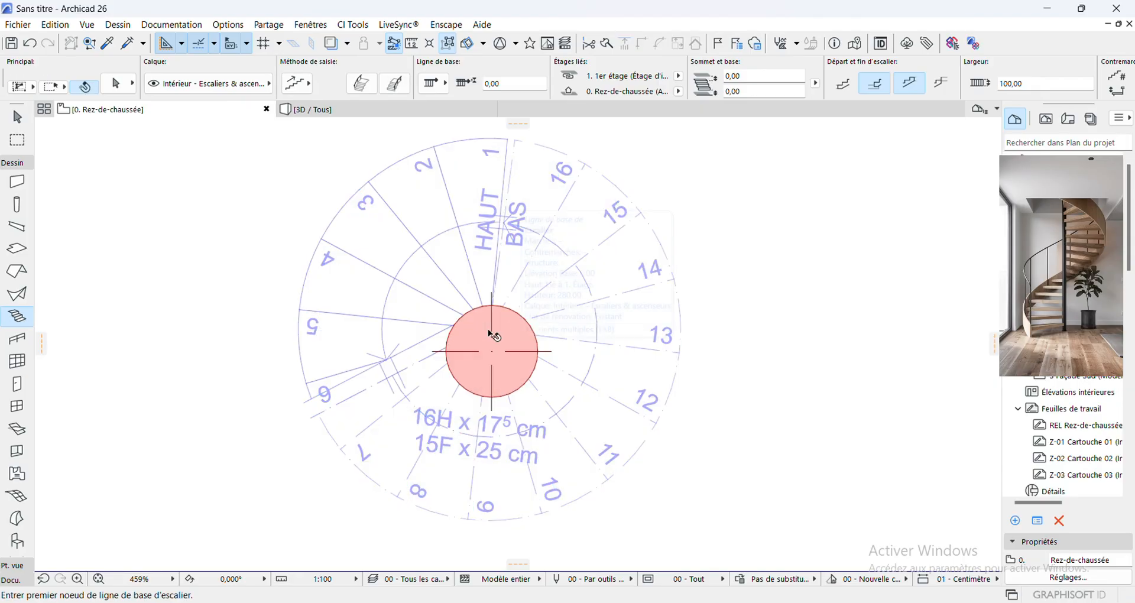
Step: Set the diameter of the selected central column to 30 cm
left_click(490, 326, "shift")
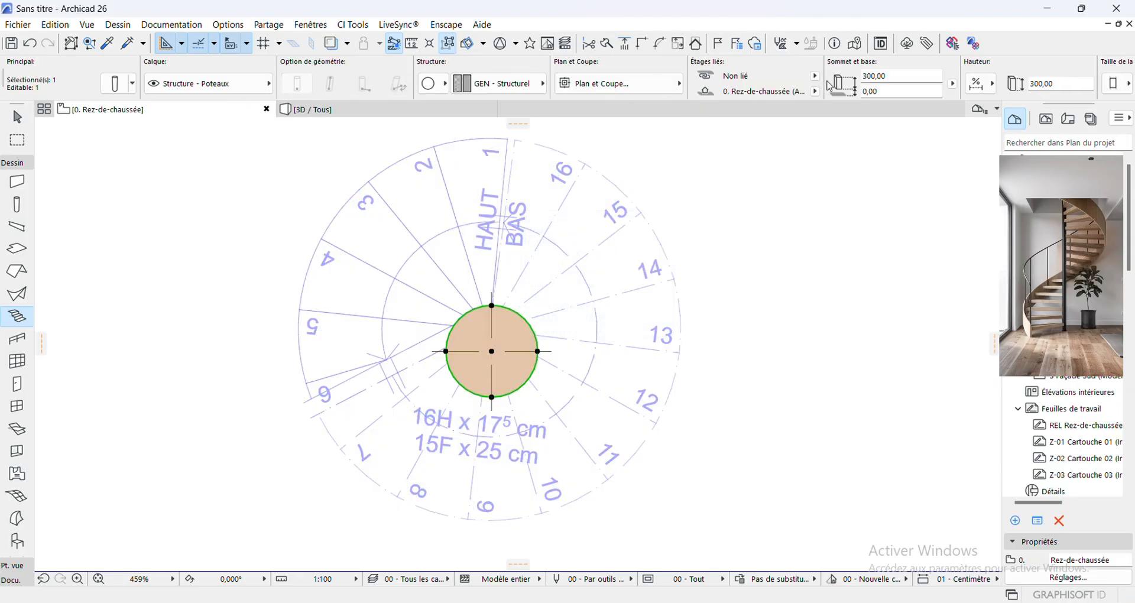
scroll(995, 72, "down", 7)
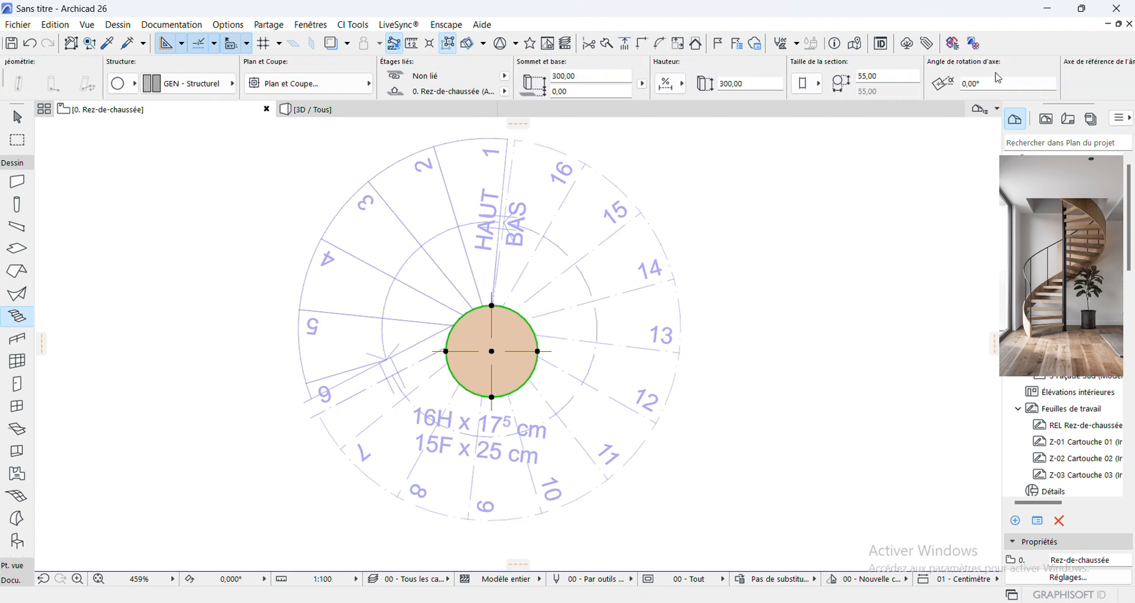
left_click_drag(901, 77, 839, 77)
type("30")
key("Escape")
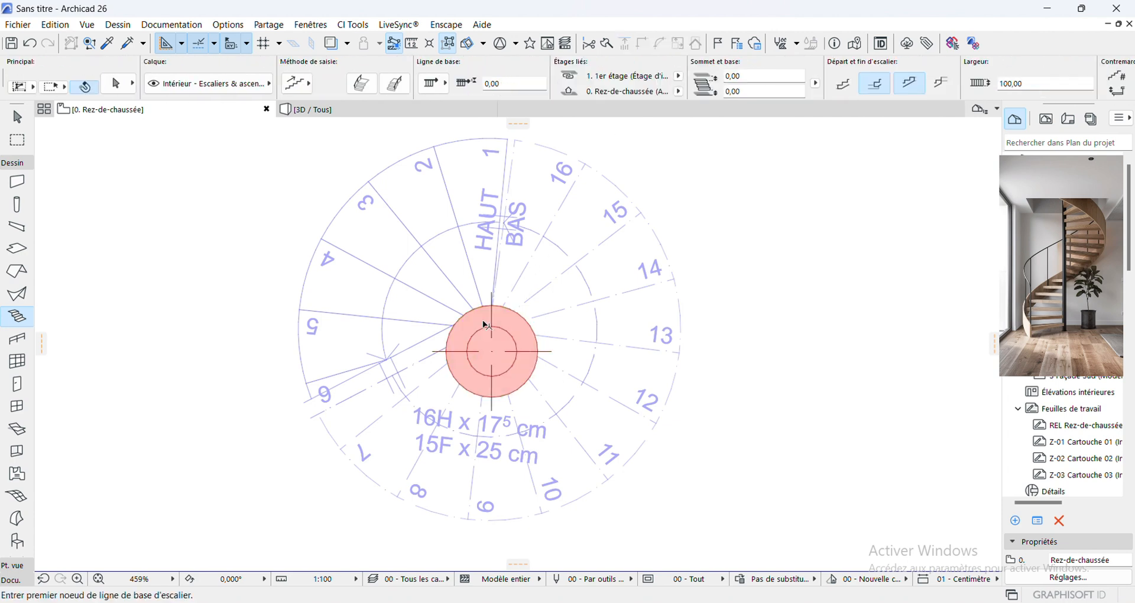
Step: Delete the overlapping 55 cm column and move the 30 cm column into the centre of the stair's inner circle
left_click(483, 316, "shift")
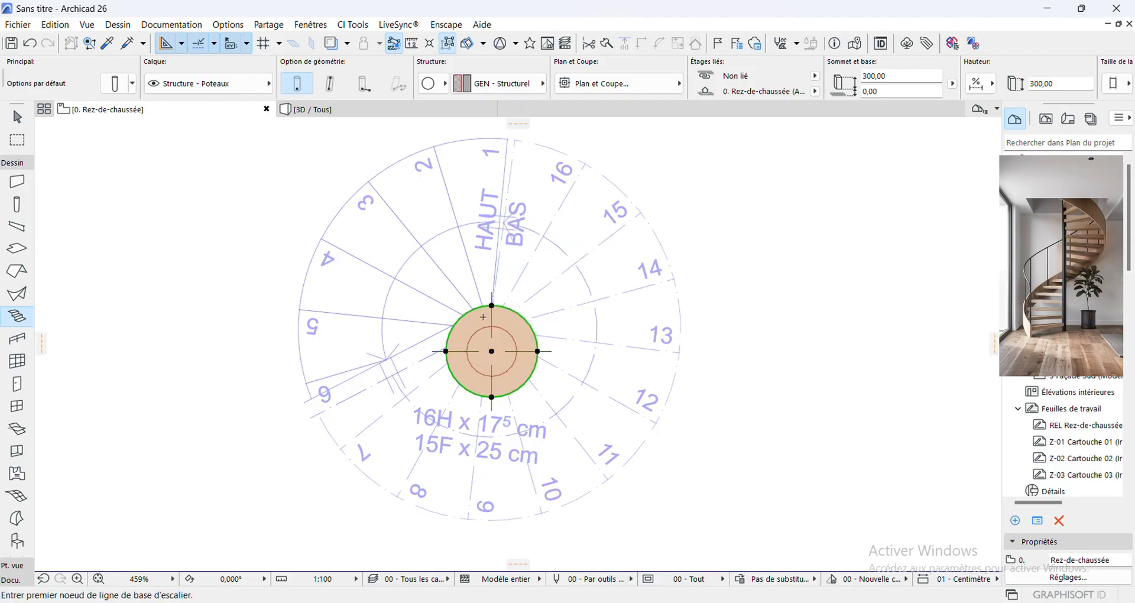
key("Delete")
left_click(494, 353, "shift")
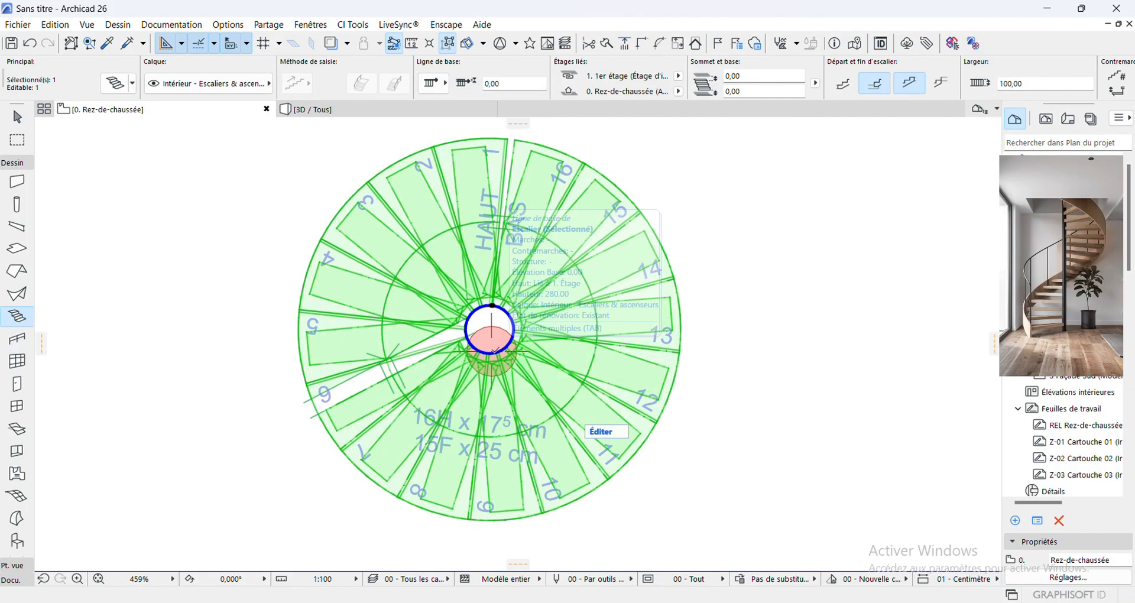
key("Escape")
left_click(491, 352, "shift")
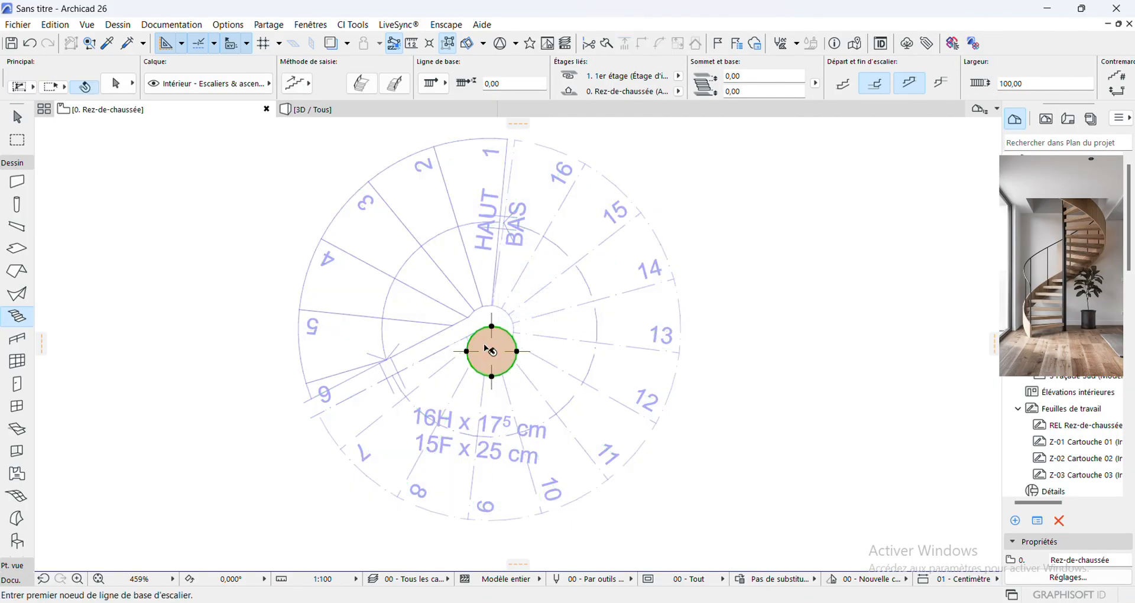
key("Escape")
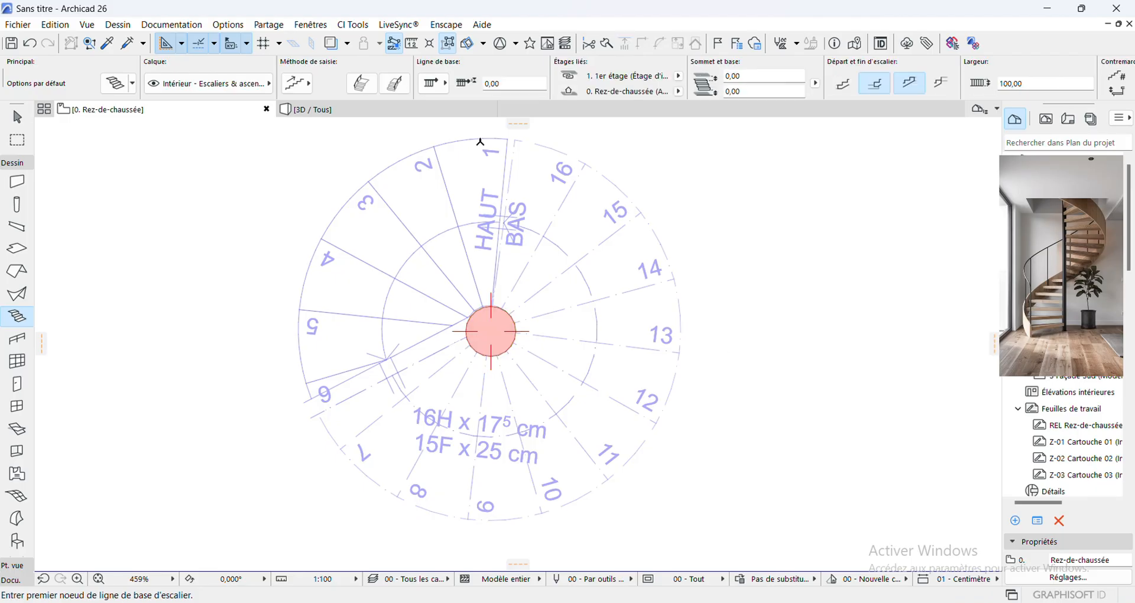
Step: Show the model in 3D and turn off the stair headroom display (Echappée) in the 00 - Tout model view options
left_click(403, 117)
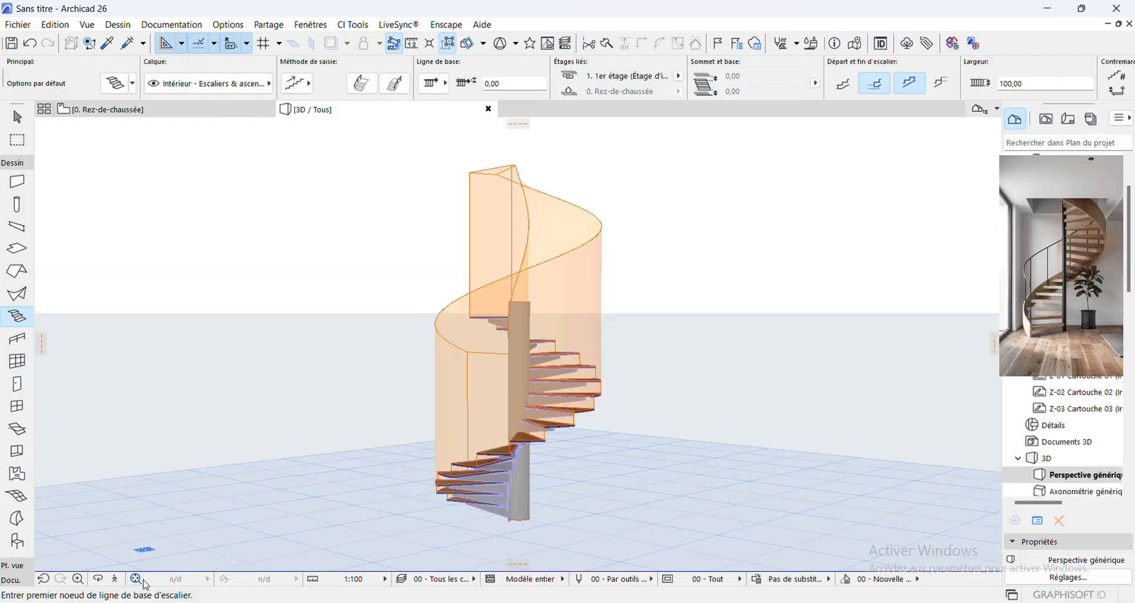
left_click(99, 580)
left_click_drag(520, 313, 550, 508)
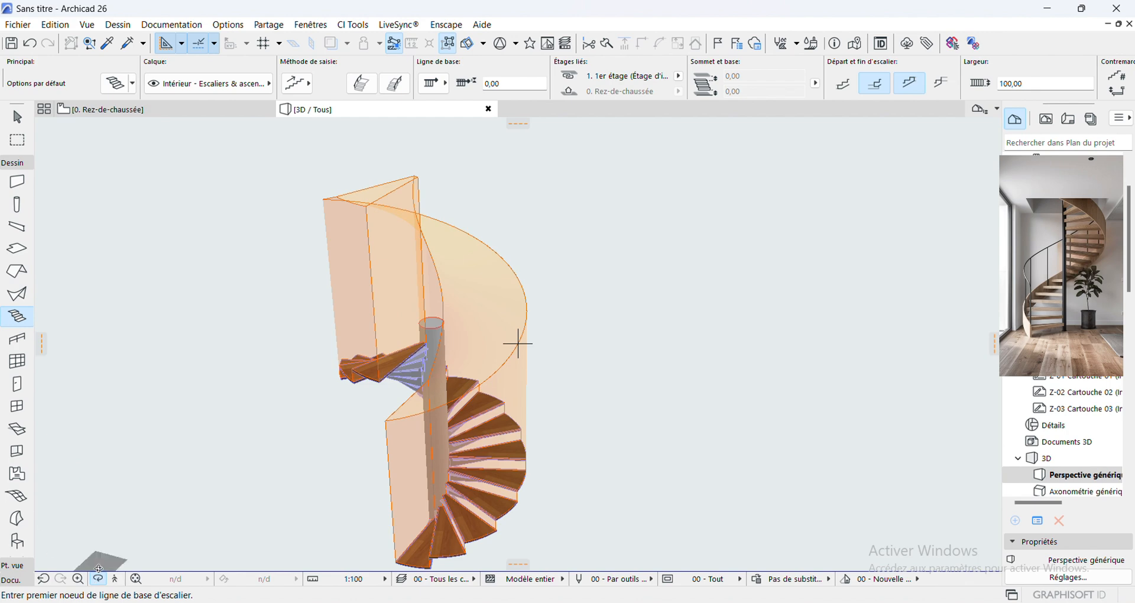
key("alt+d")
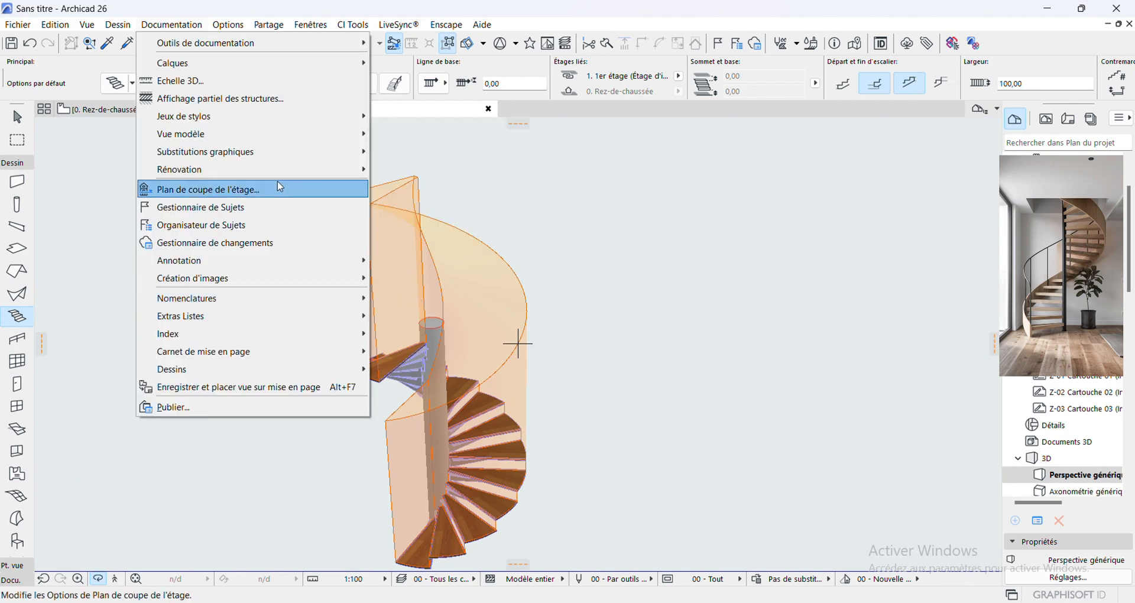
mouse_move(198, 142)
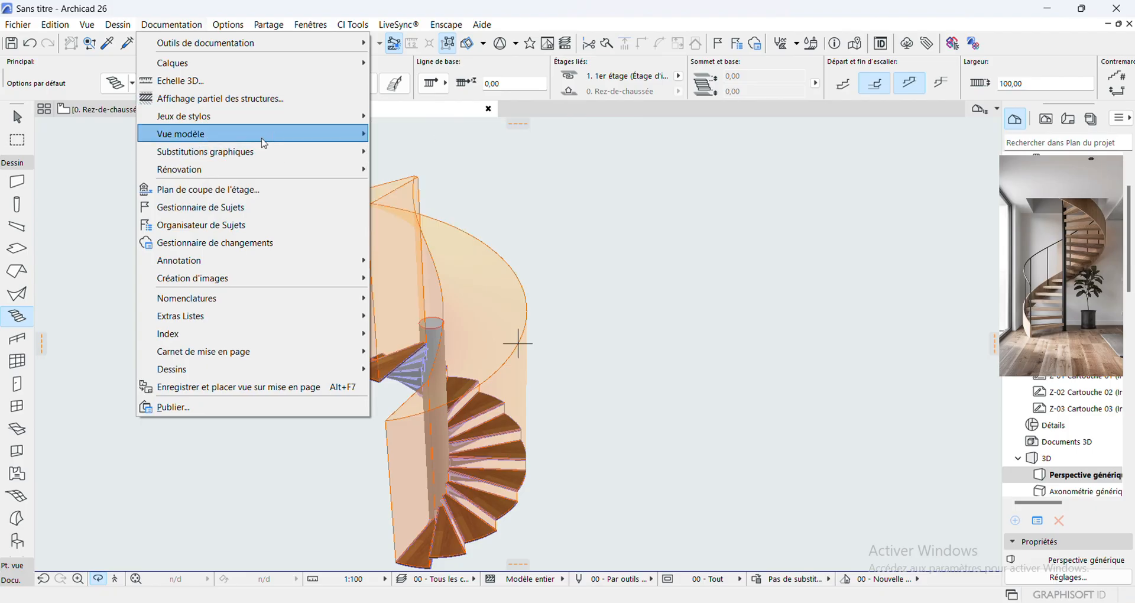
left_click(406, 134)
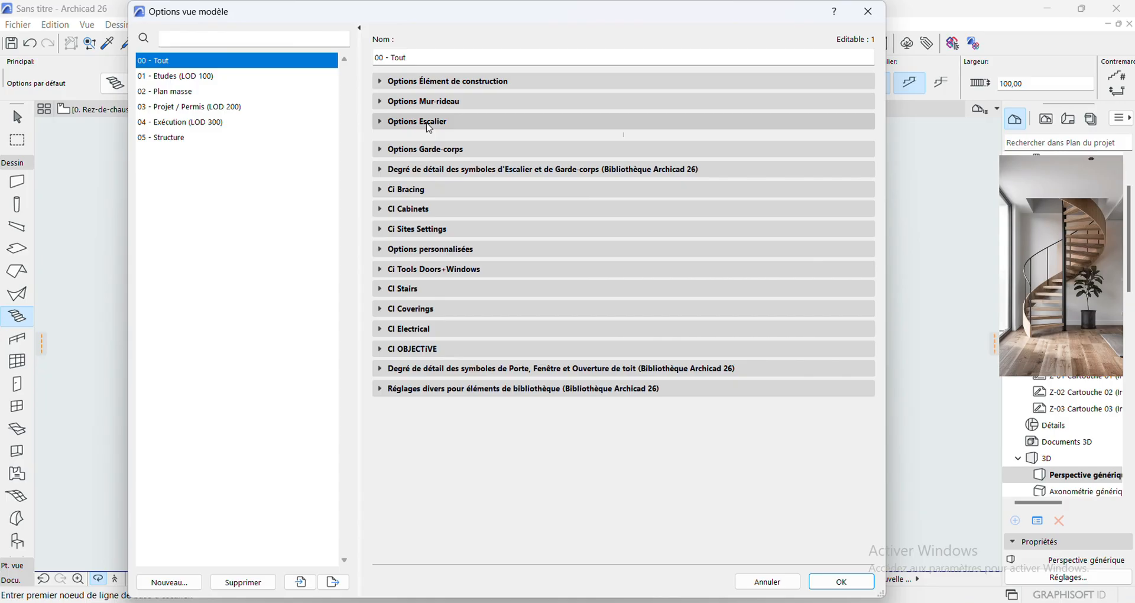
left_click(421, 121)
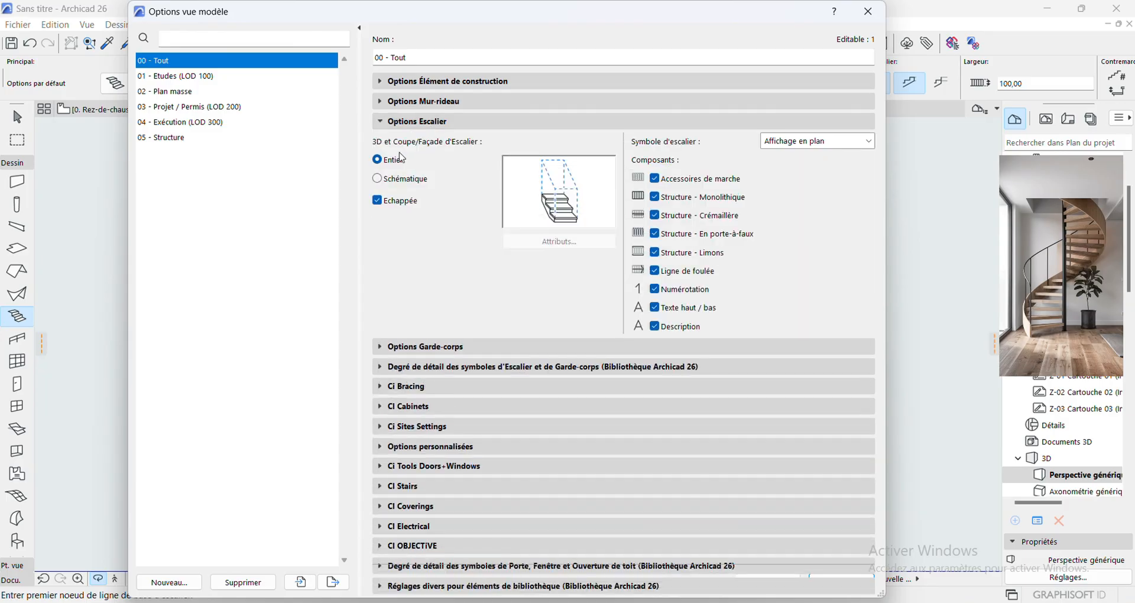
left_click(377, 200)
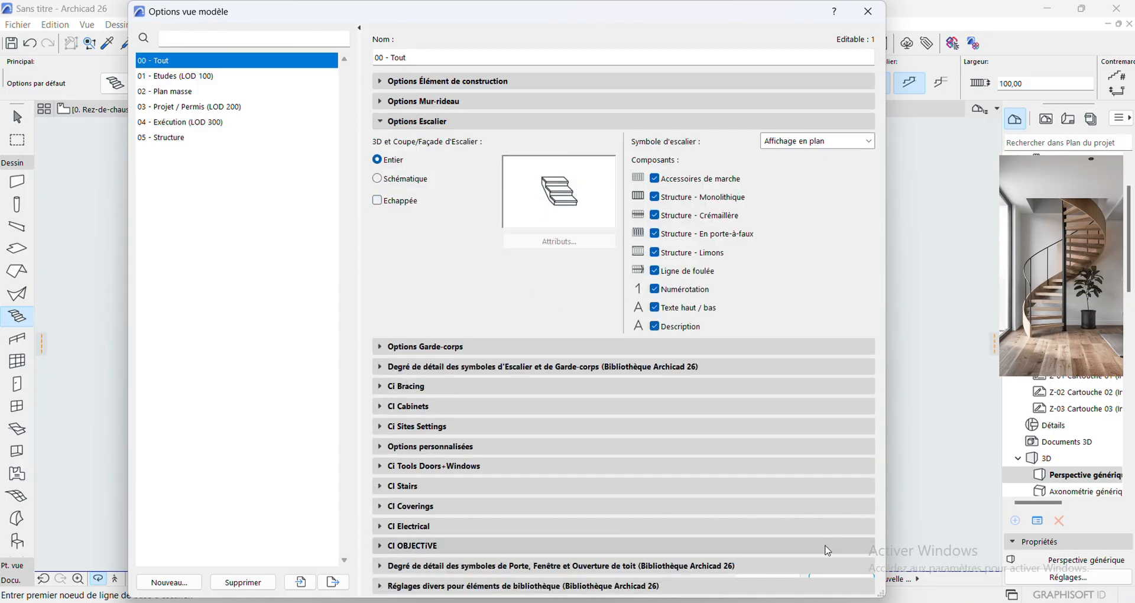
left_click(844, 588)
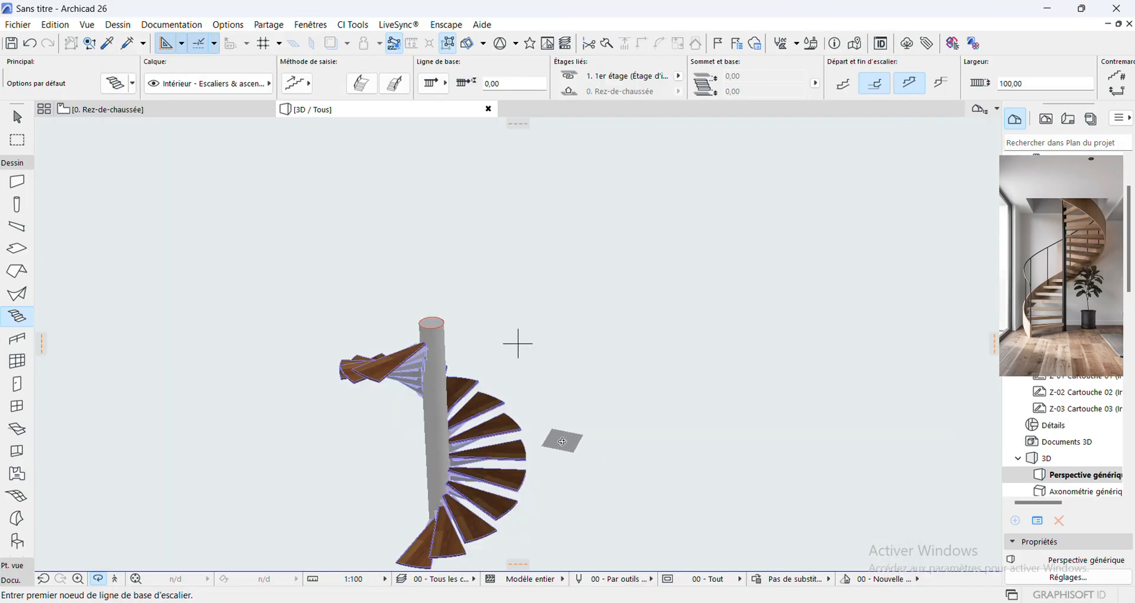
Step: Open the stair's settings from the 3D view and review its landing structure, finish and tread options
left_click_drag(434, 464, 388, 402)
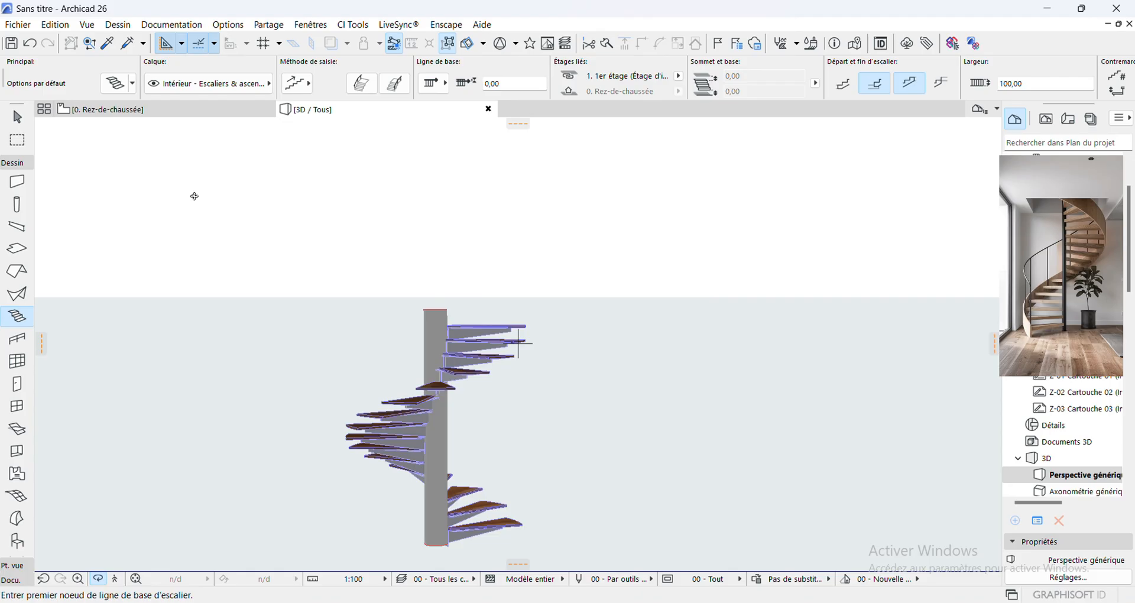
left_click(94, 580)
left_click(386, 437, "shift")
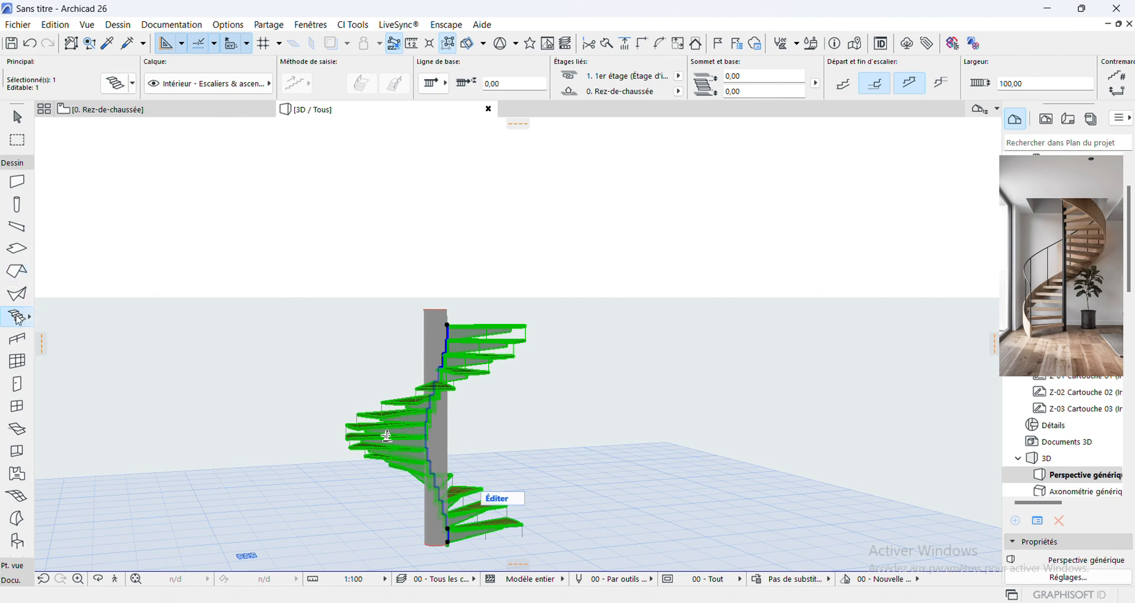
double_click(20, 319)
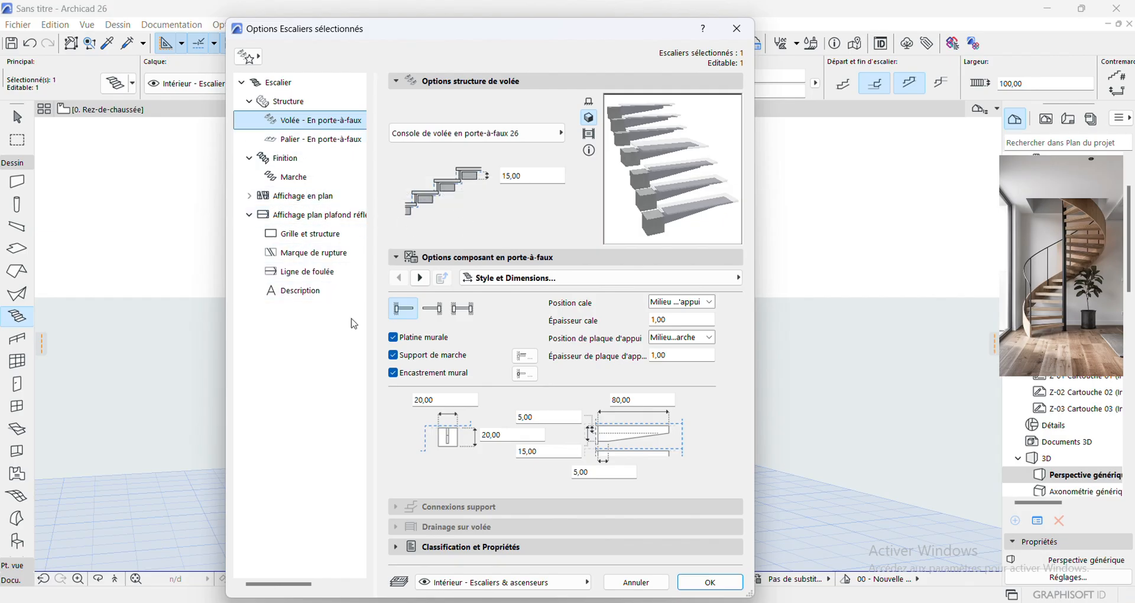
left_click(313, 140)
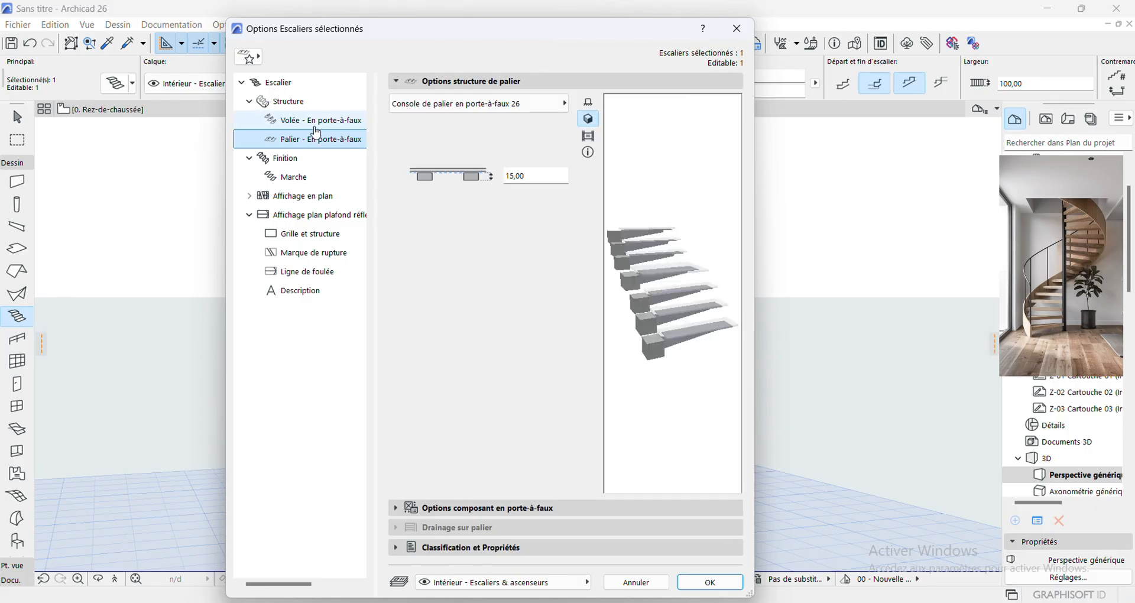
left_click(349, 159)
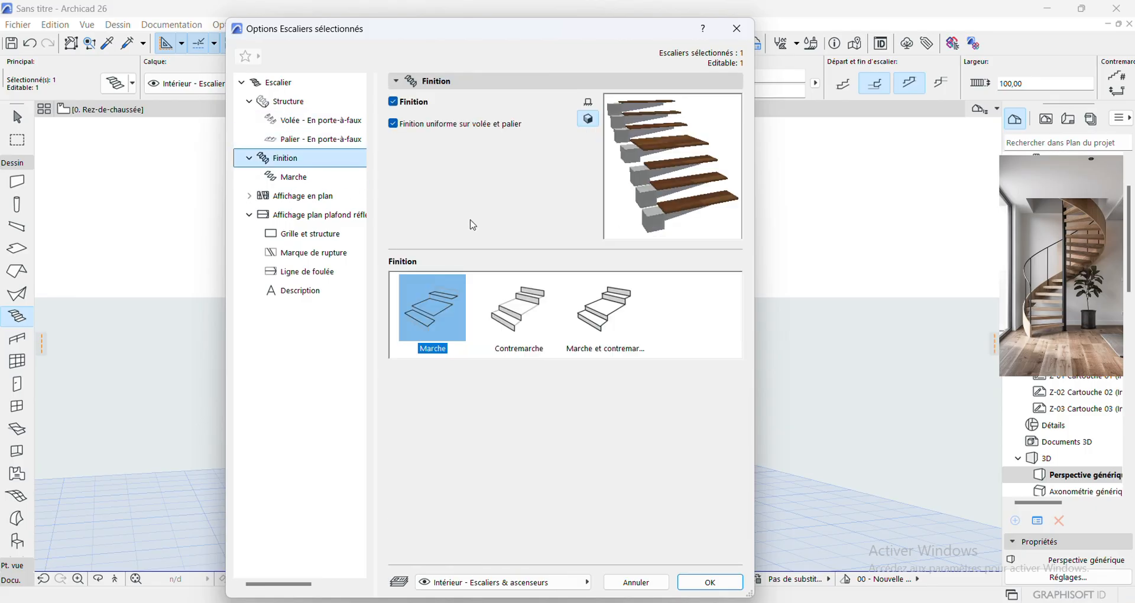
left_click(299, 182)
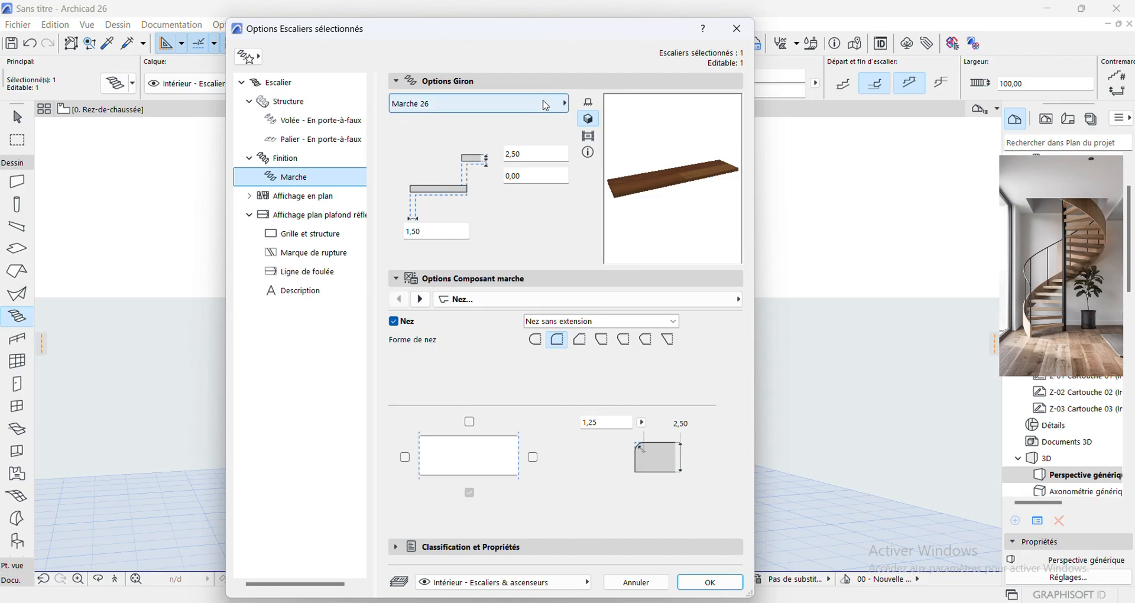
left_click(545, 106)
left_click(676, 150)
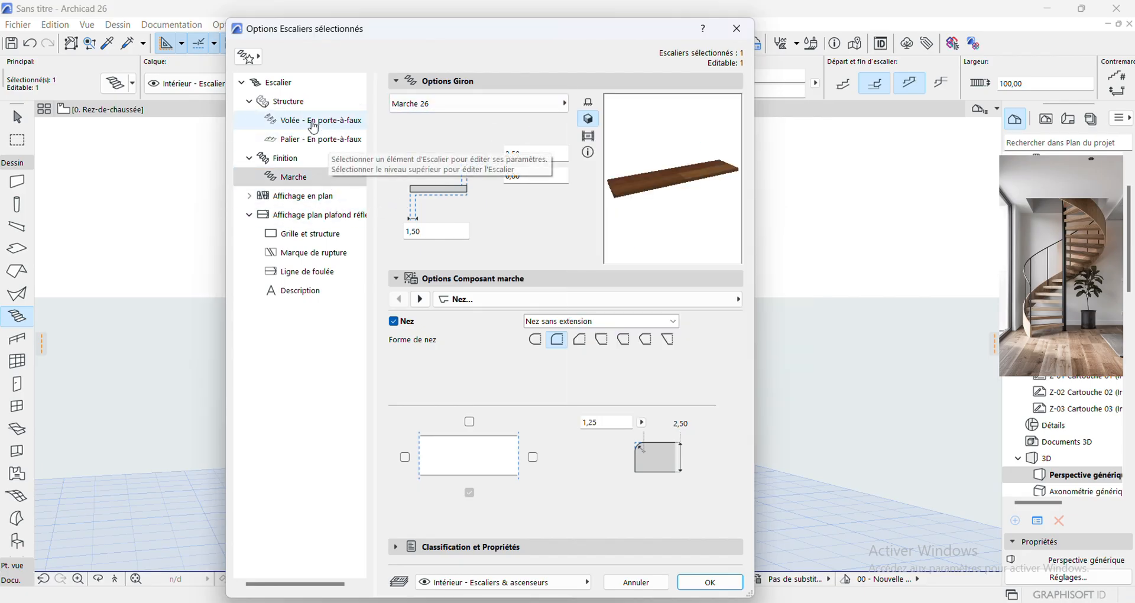
Step: Change the stair's flight structure to Bloc de volée en porte-à-faux 26
left_click(324, 124)
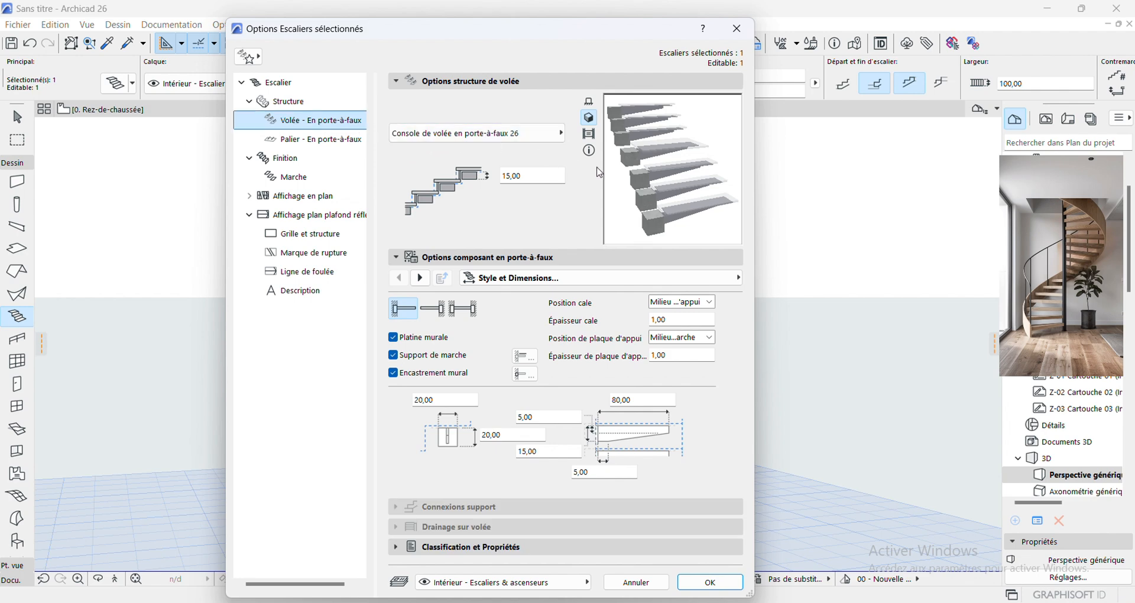
left_click(555, 134)
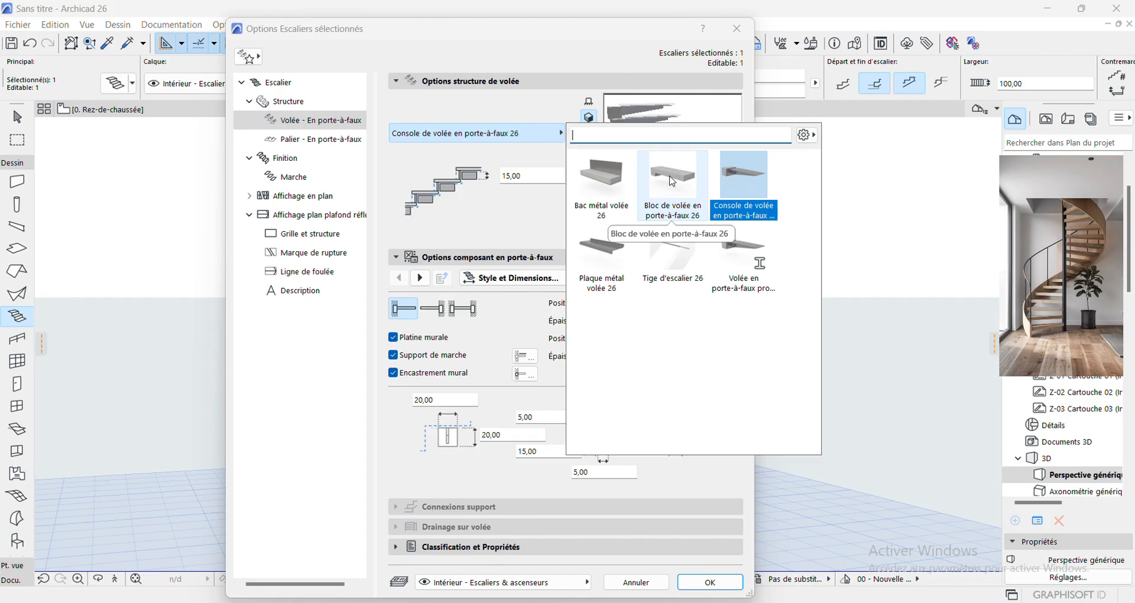
left_click(673, 181)
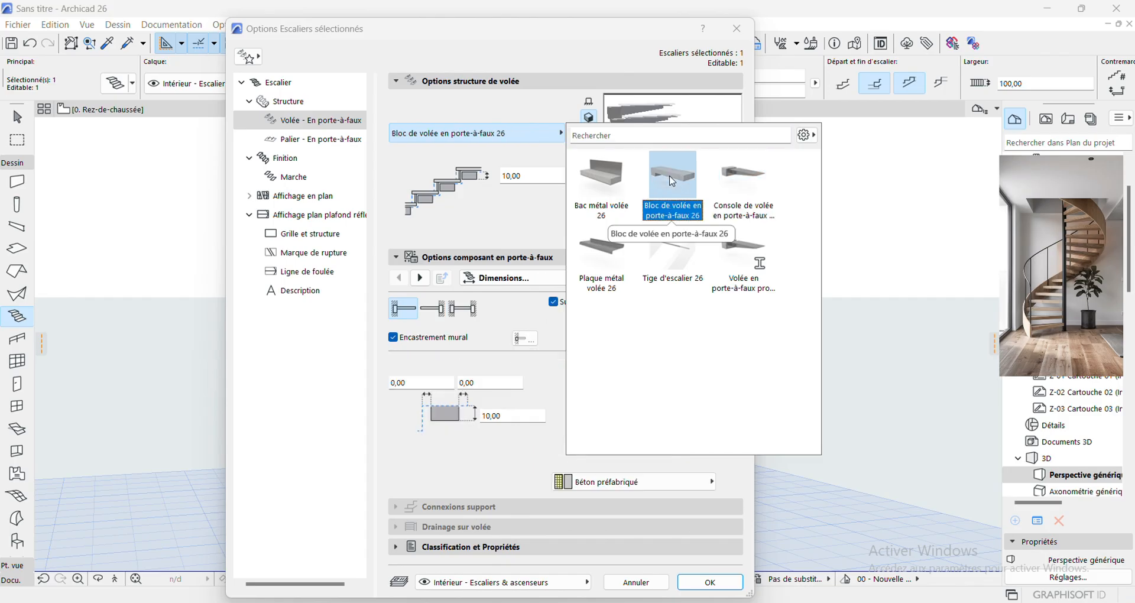
left_click(665, 158)
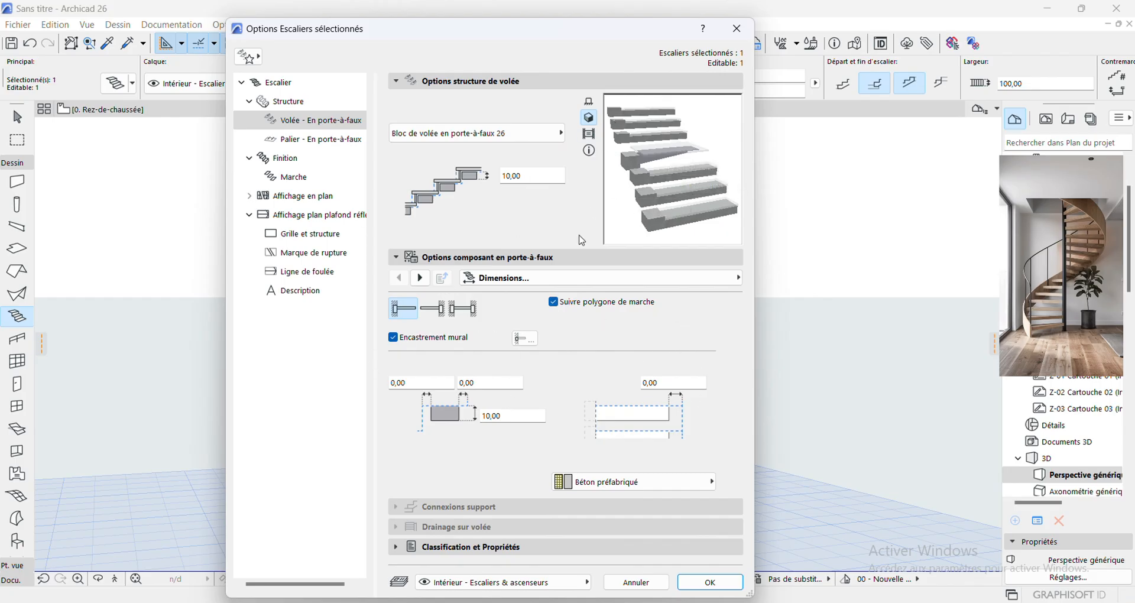
Step: Change the stair's landing structure to Bloc de palier en porte-à-faux 26 and apply the stair settings
left_click(321, 142)
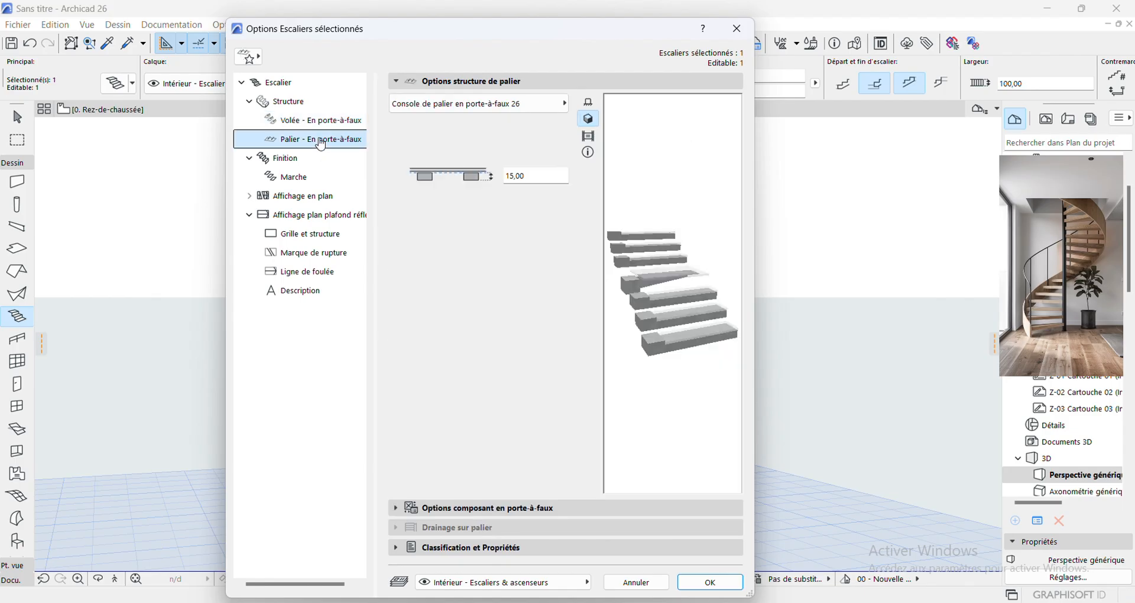
left_click(502, 104)
left_click(659, 150)
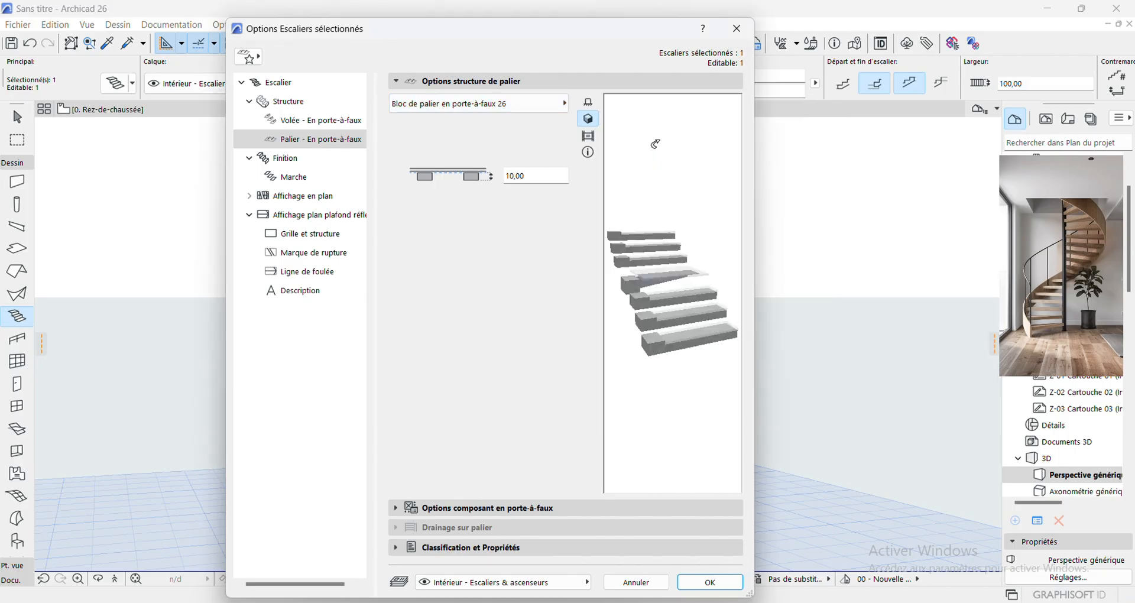
left_click(713, 582)
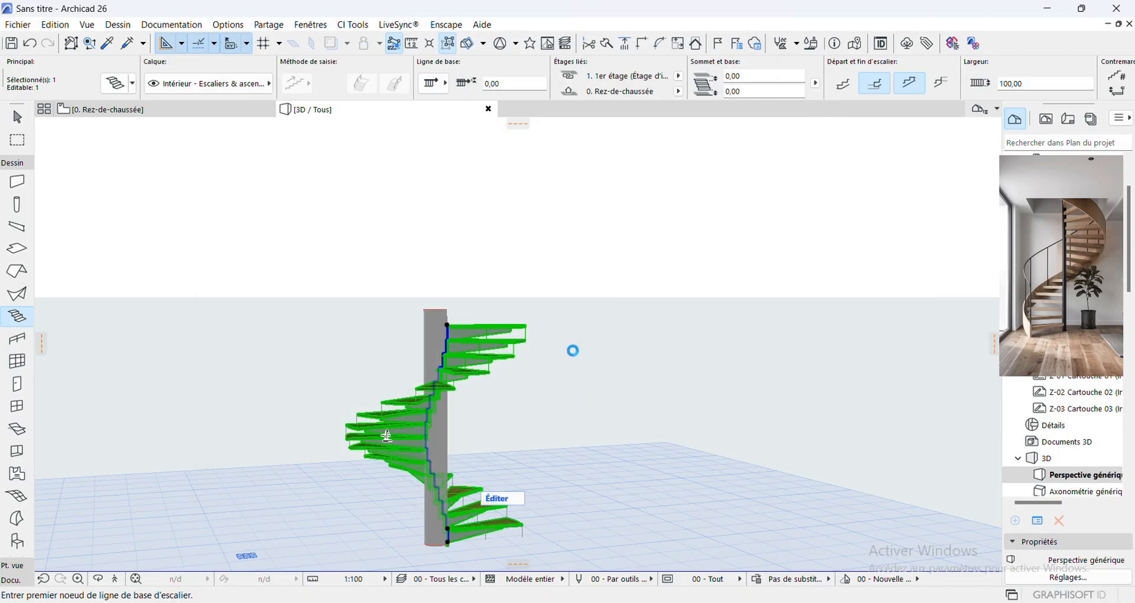
Step: Examine the block steps of the stair from above in 3D, then return to the Rez-de-chaussée plan
left_click(99, 580)
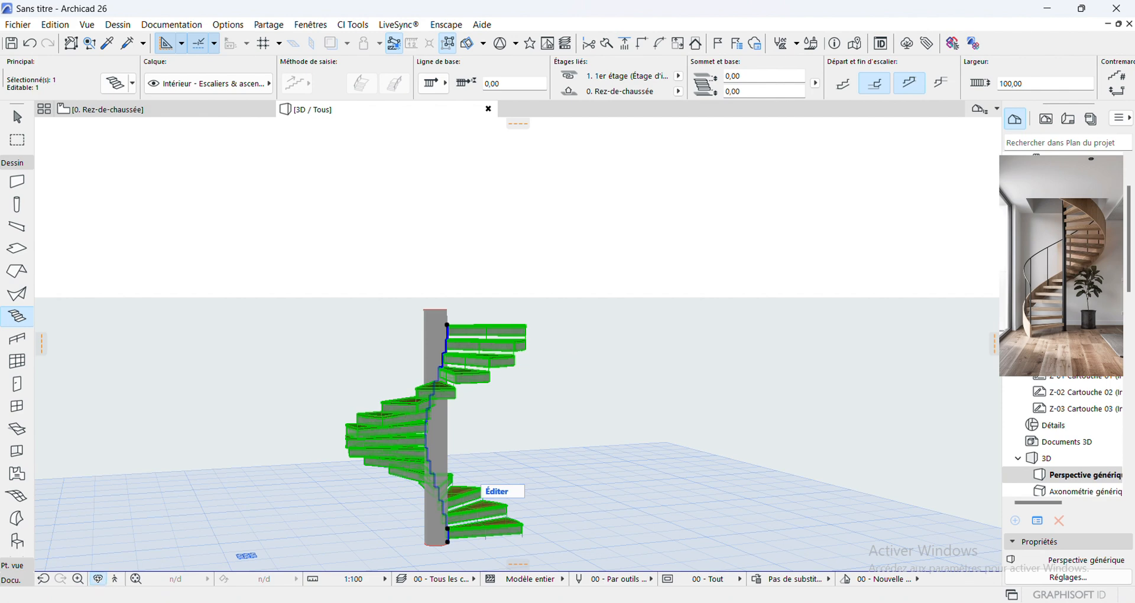
left_click_drag(289, 434, 601, 449)
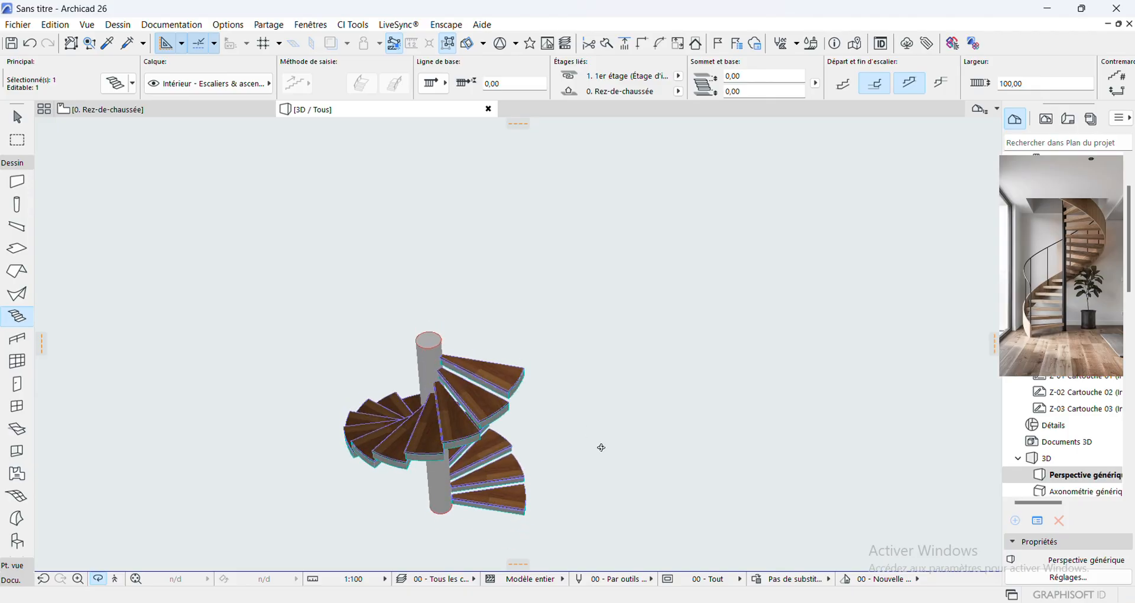
left_click(152, 110)
key("Escape")
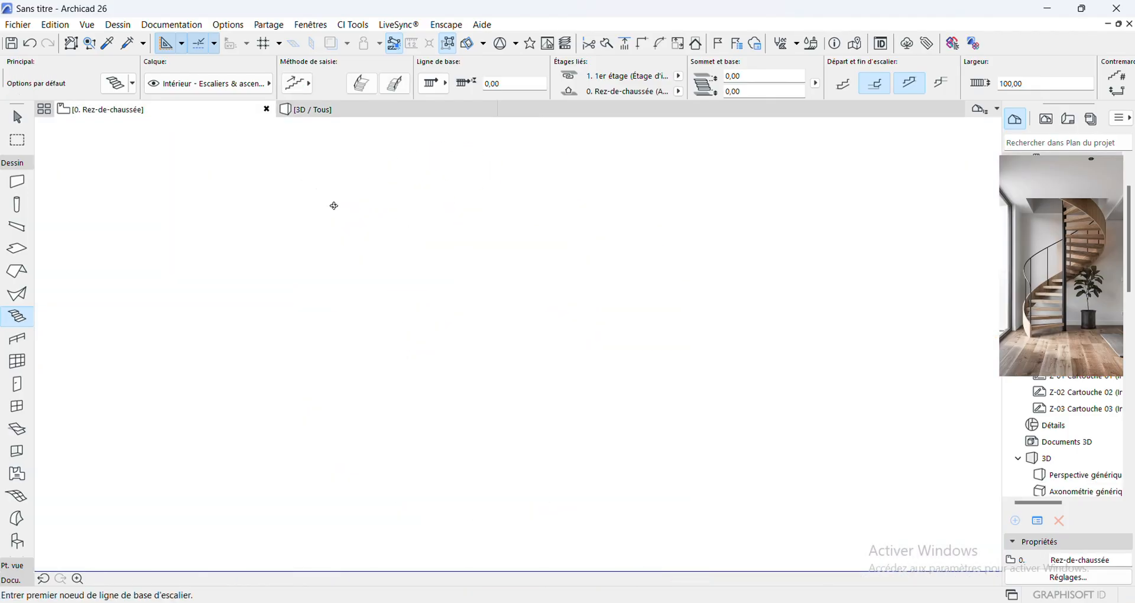
Step: In the 3D view, change the stair's flight structure to Limons seulement with only Limon gauche, and add Limon gauche to the landing
left_click(334, 109)
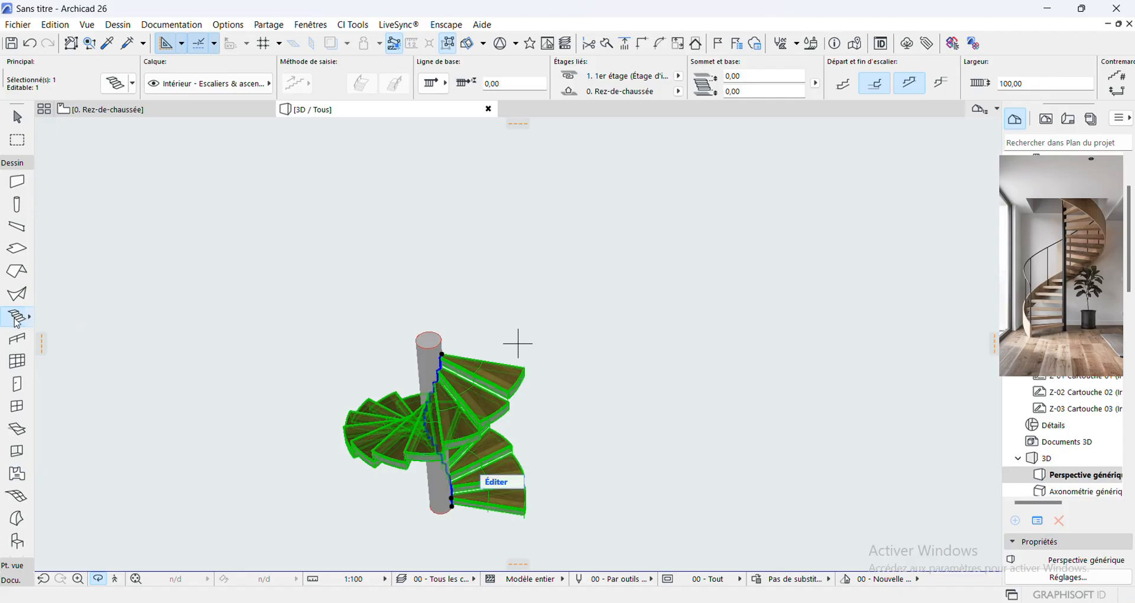
double_click(17, 318)
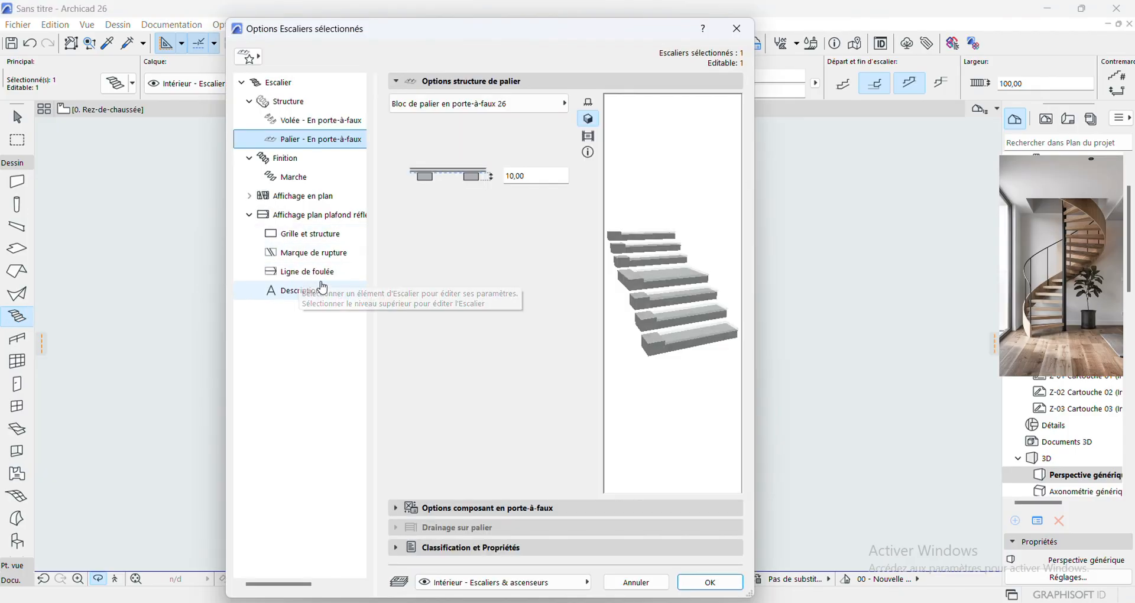
left_click(290, 111)
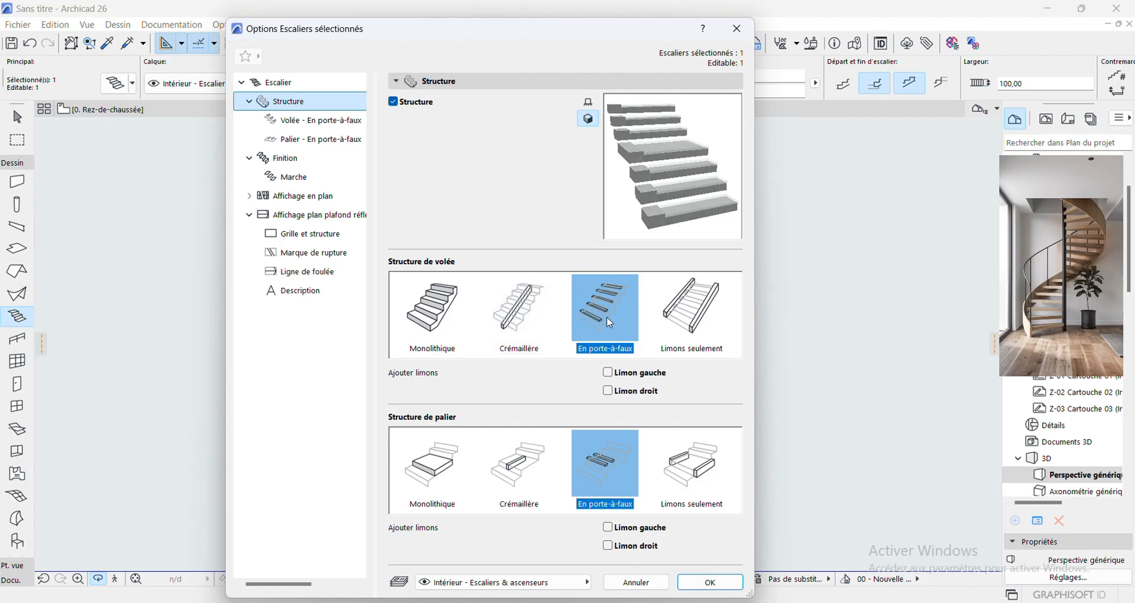
left_click(679, 309)
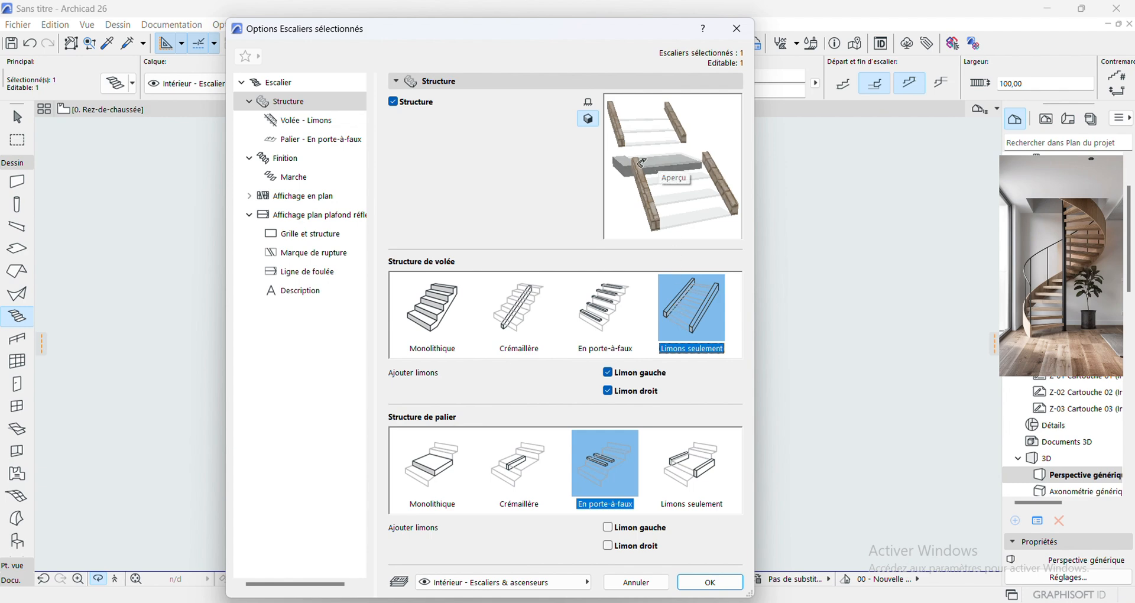
left_click(610, 394)
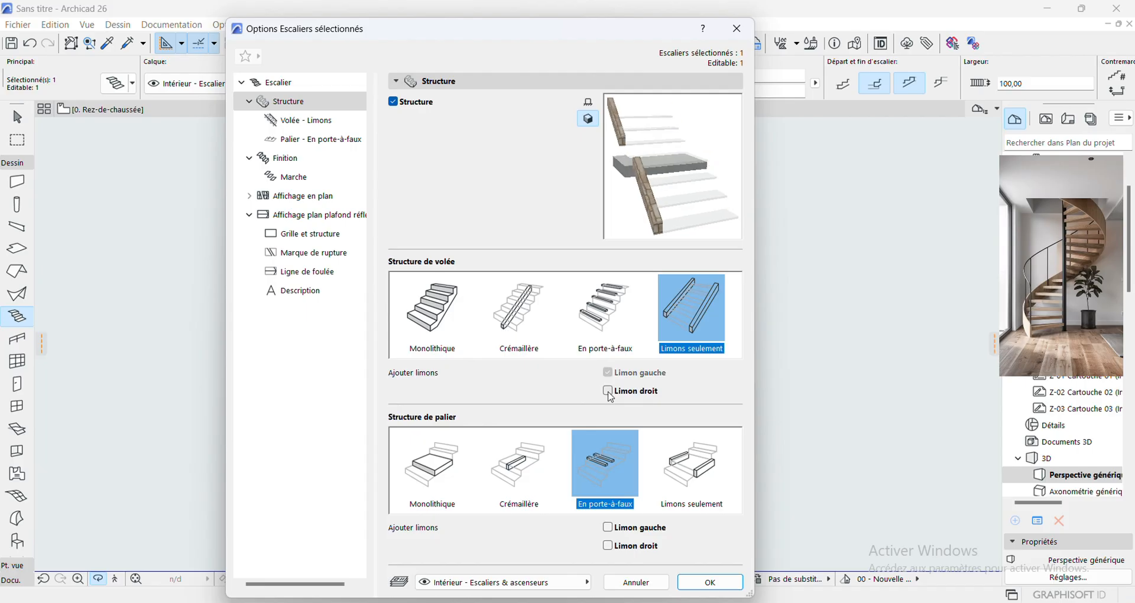
left_click(609, 527)
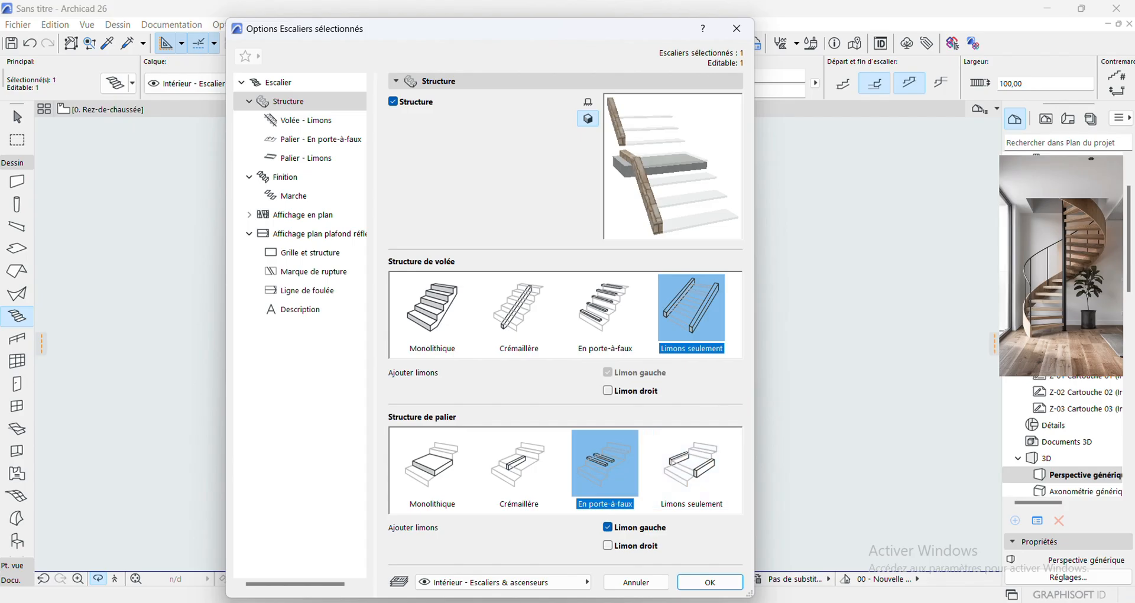
left_click(698, 582)
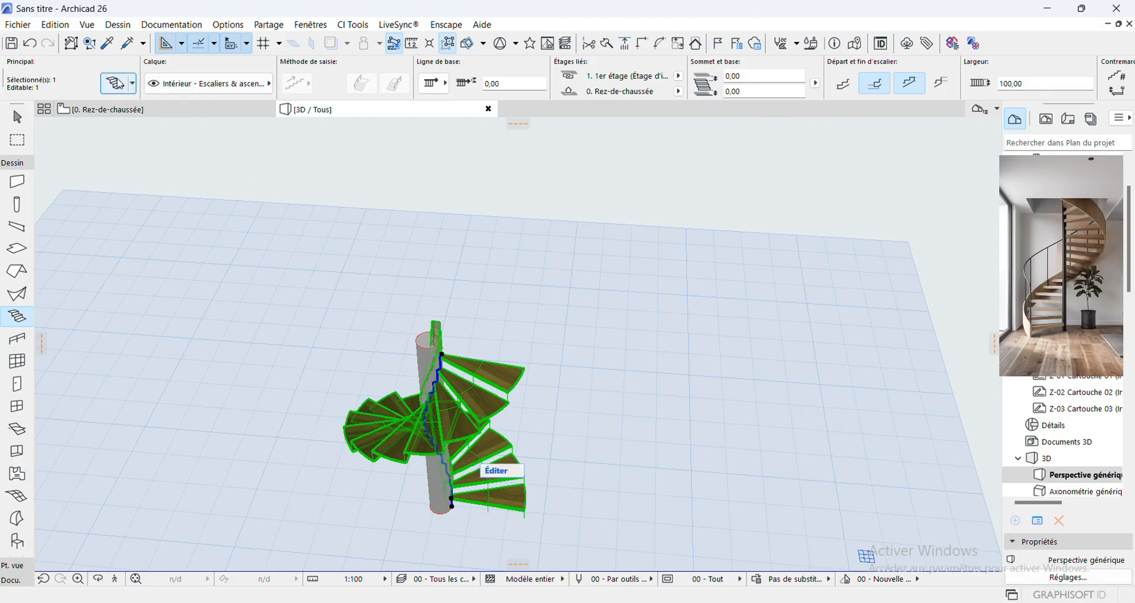
Step: Switch both the flight and landing stringers from Limon gauche to Limon droit and apply the stair settings
left_click(116, 83)
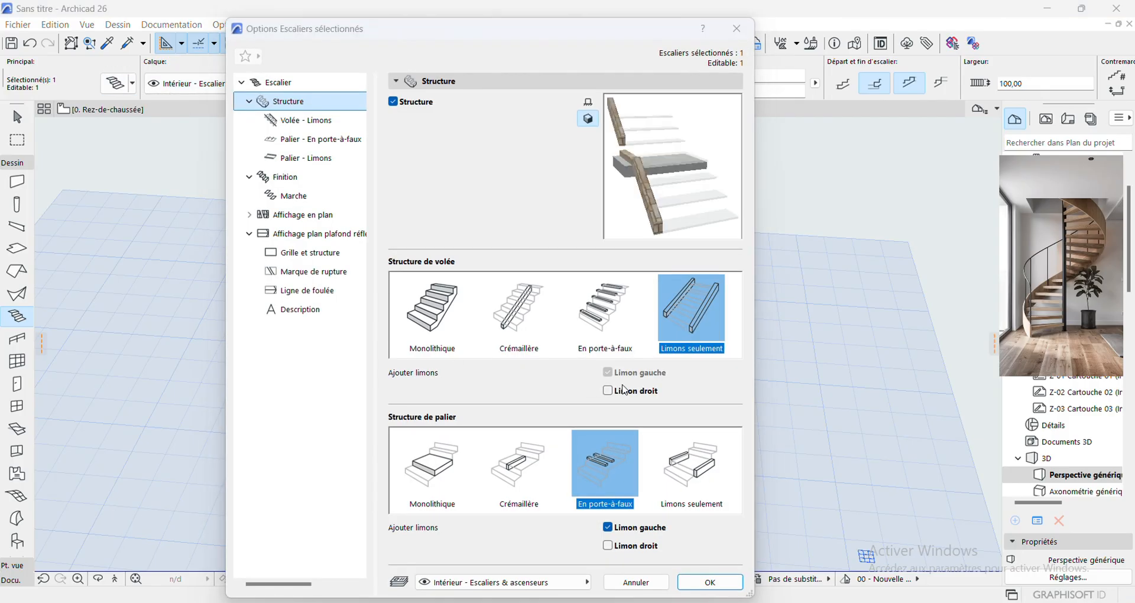
left_click(607, 391)
left_click(607, 372)
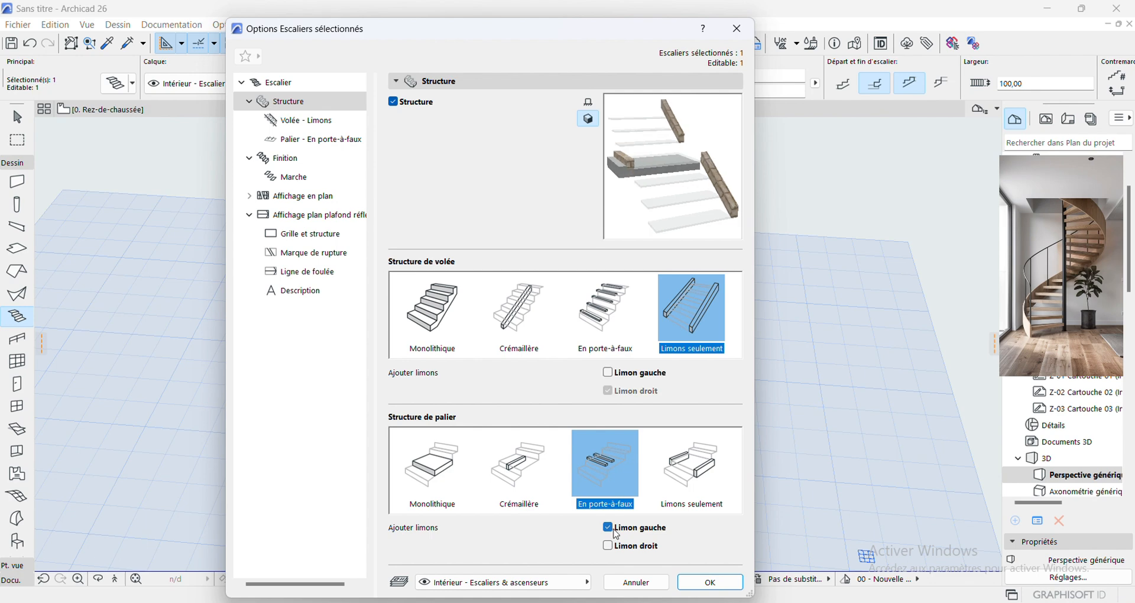
left_click(607, 527)
left_click(607, 546)
left_click(710, 582)
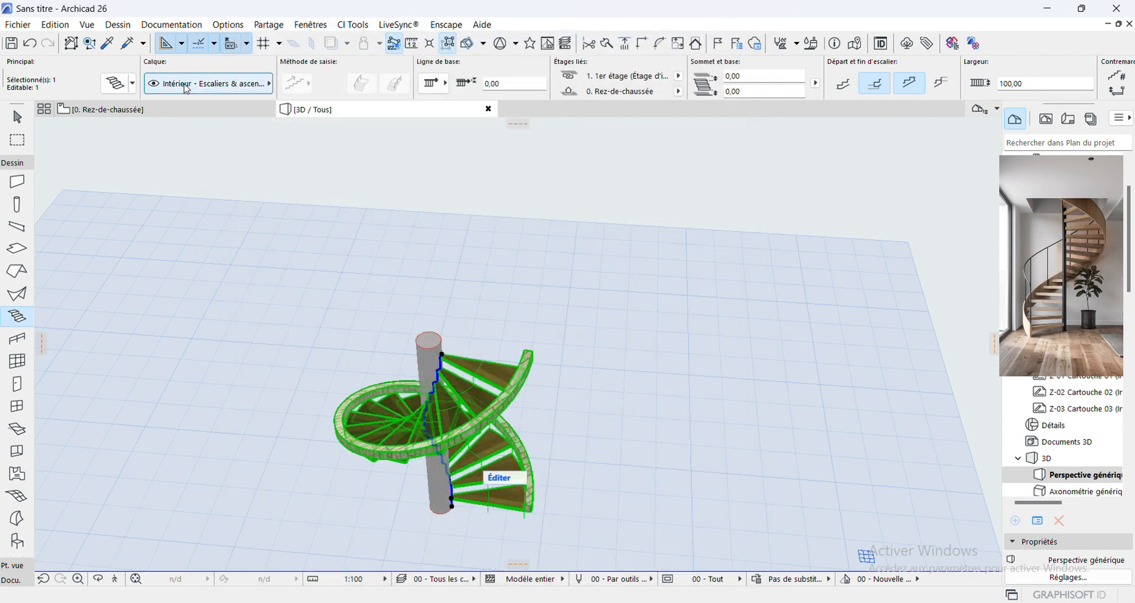
Step: Set the flight's right stringer to 5 cm wide and 50 cm high
left_click(111, 90)
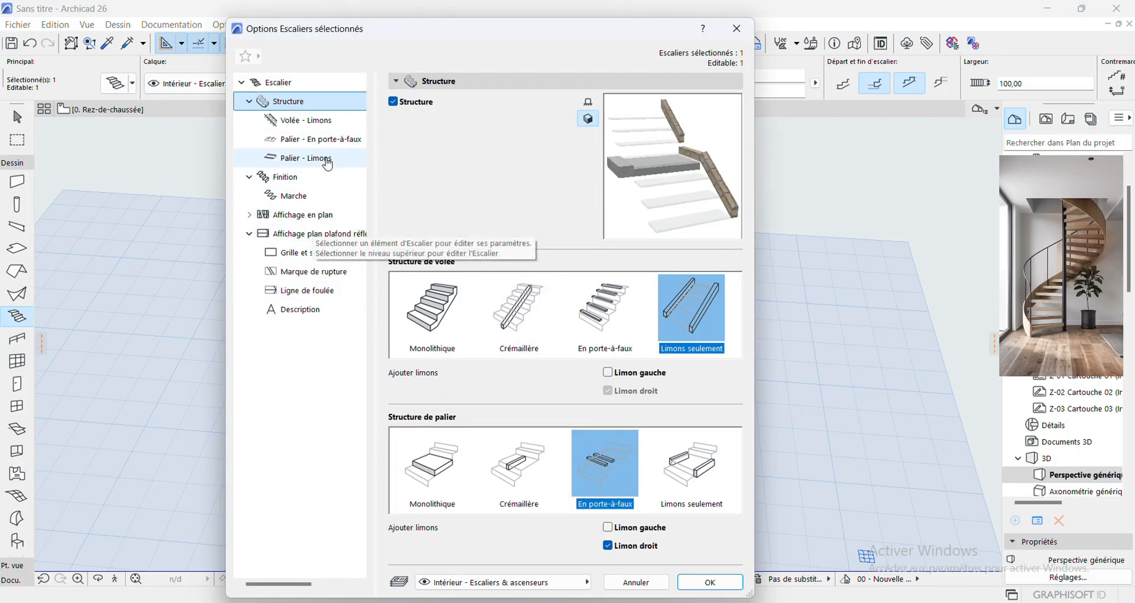
left_click(322, 121)
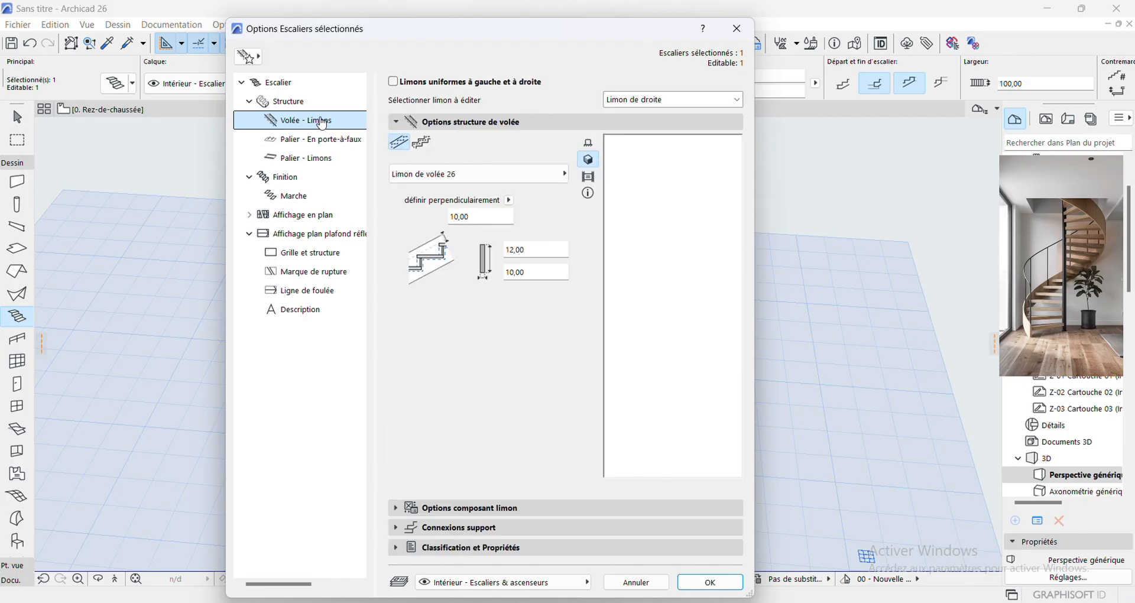
left_click(509, 273)
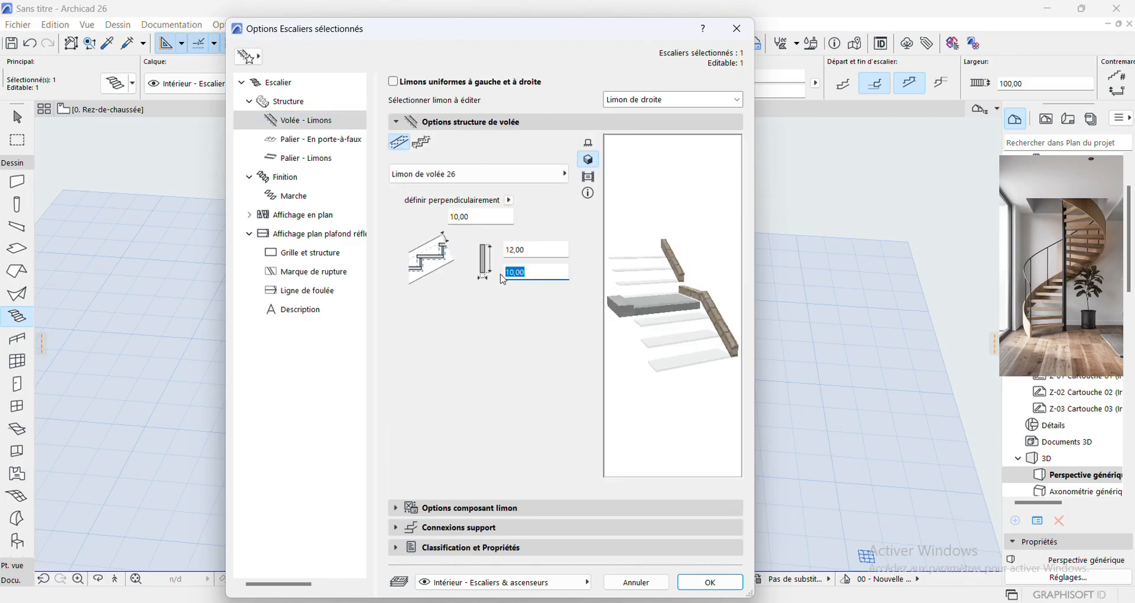
type("5")
left_click(531, 249)
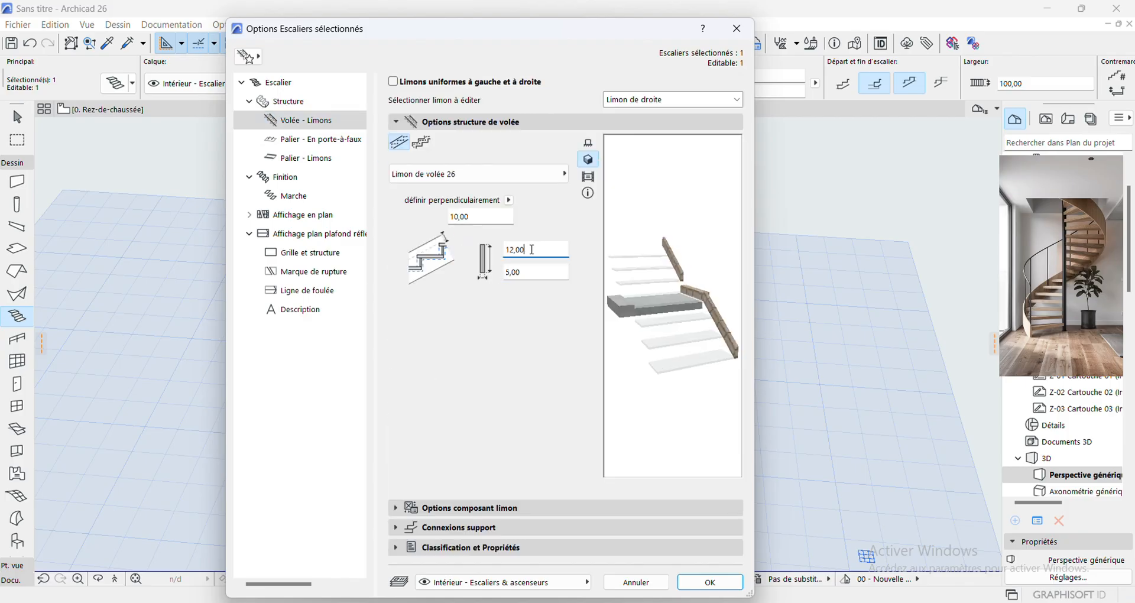
left_click_drag(532, 249, 506, 244)
type("50")
Step: Set the landing's right stringer to 5 cm wide and 50 cm high and apply the stair settings
left_click(318, 145)
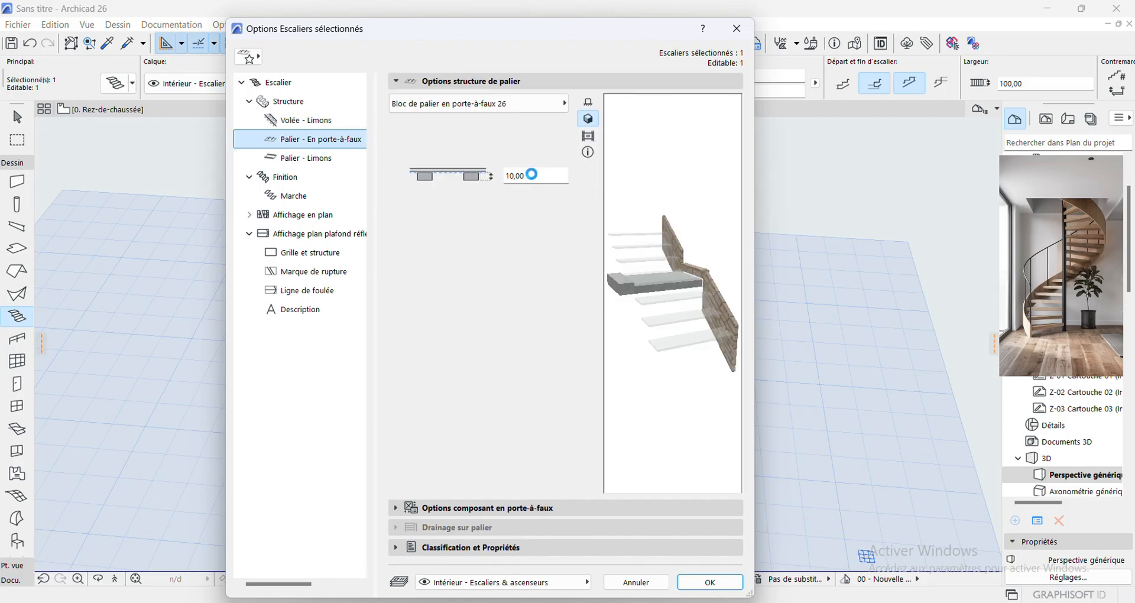
left_click(309, 159)
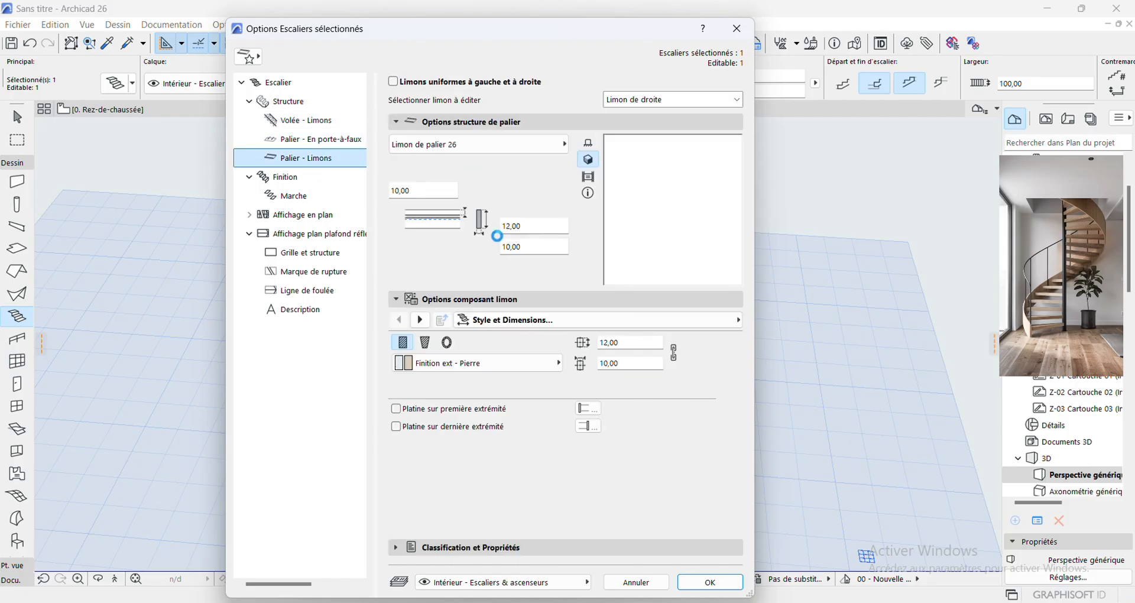
left_click(529, 247)
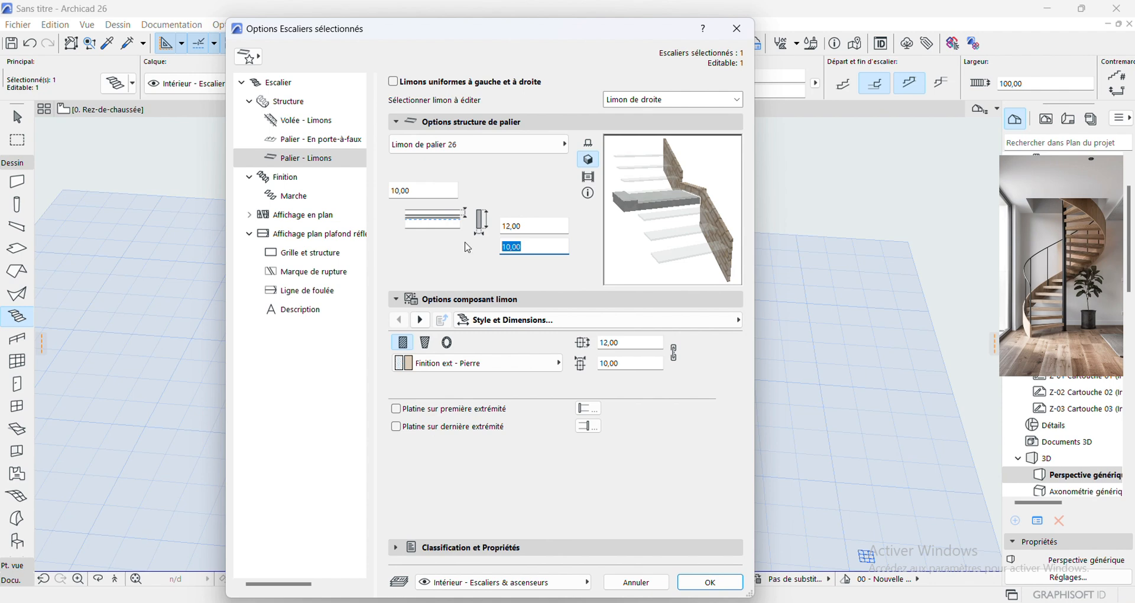
type("5")
left_click(551, 226)
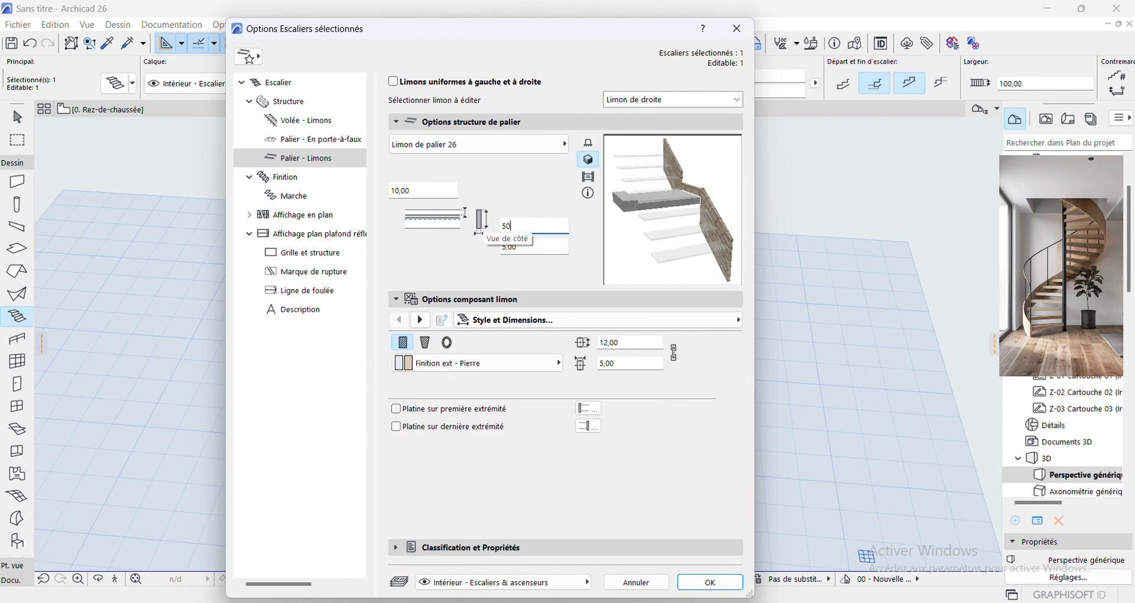
left_click(710, 582)
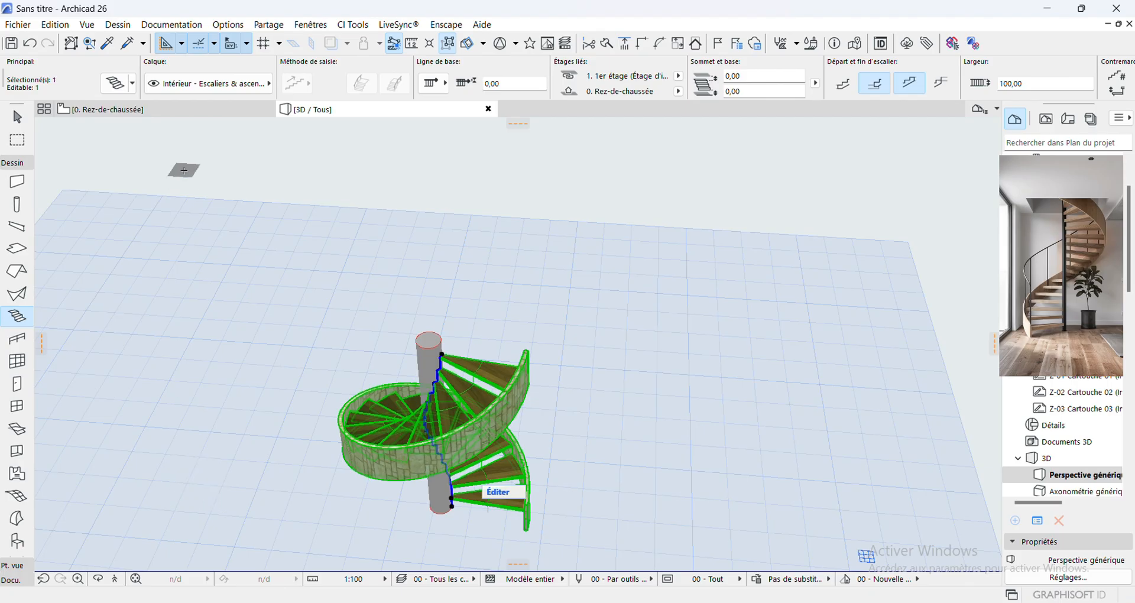
Step: Change the landing stringer's building material to Bois contreplaqué 2 and apply the stair settings
left_click(116, 80)
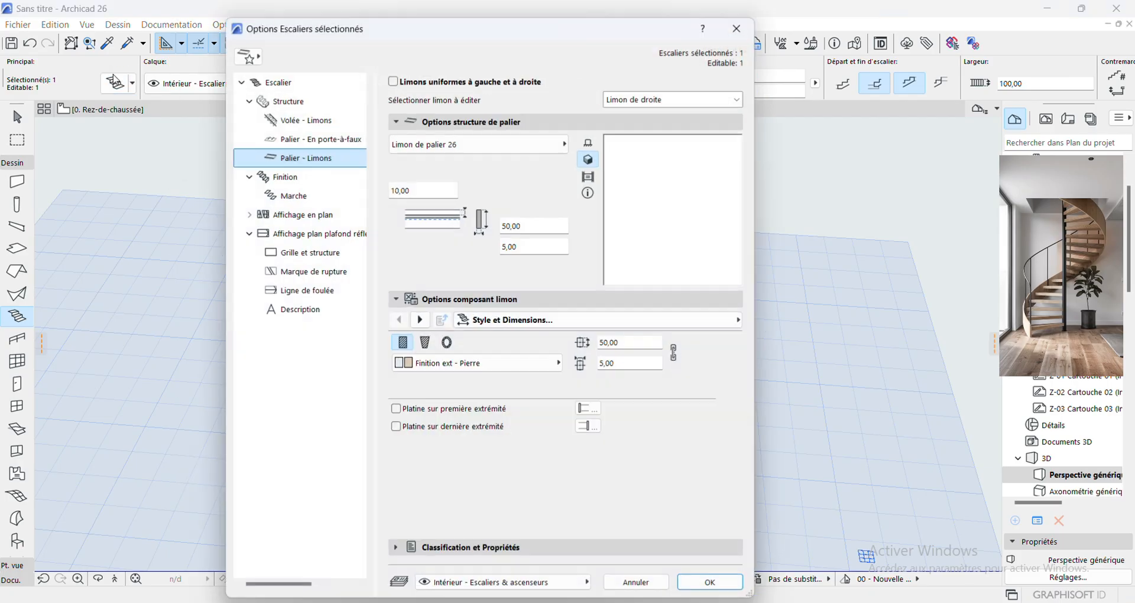
left_click(538, 365)
left_click(539, 365)
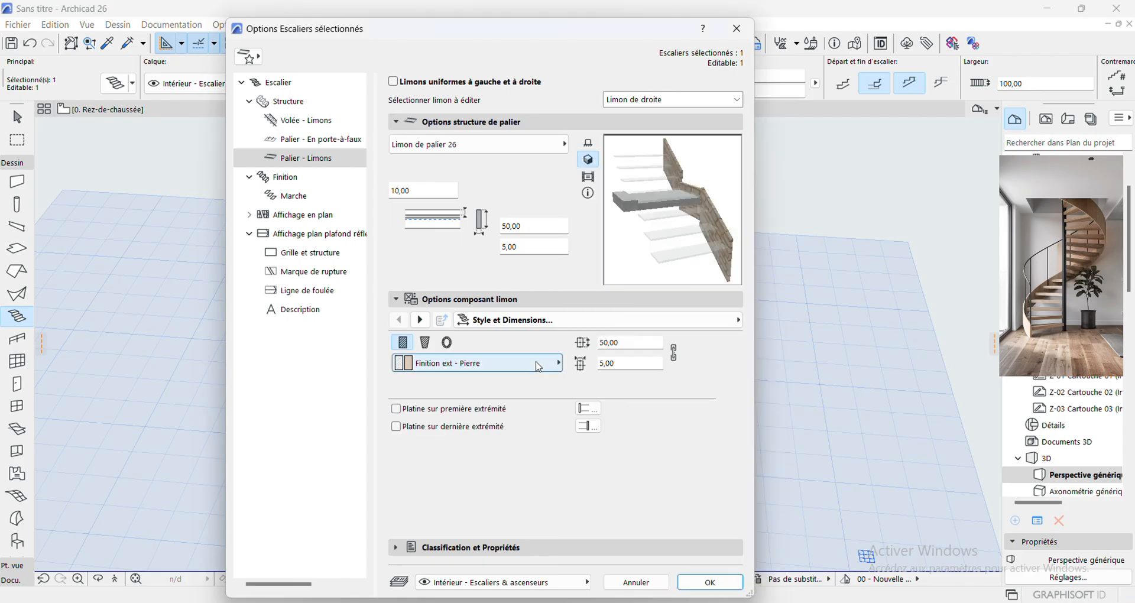
left_click(537, 367)
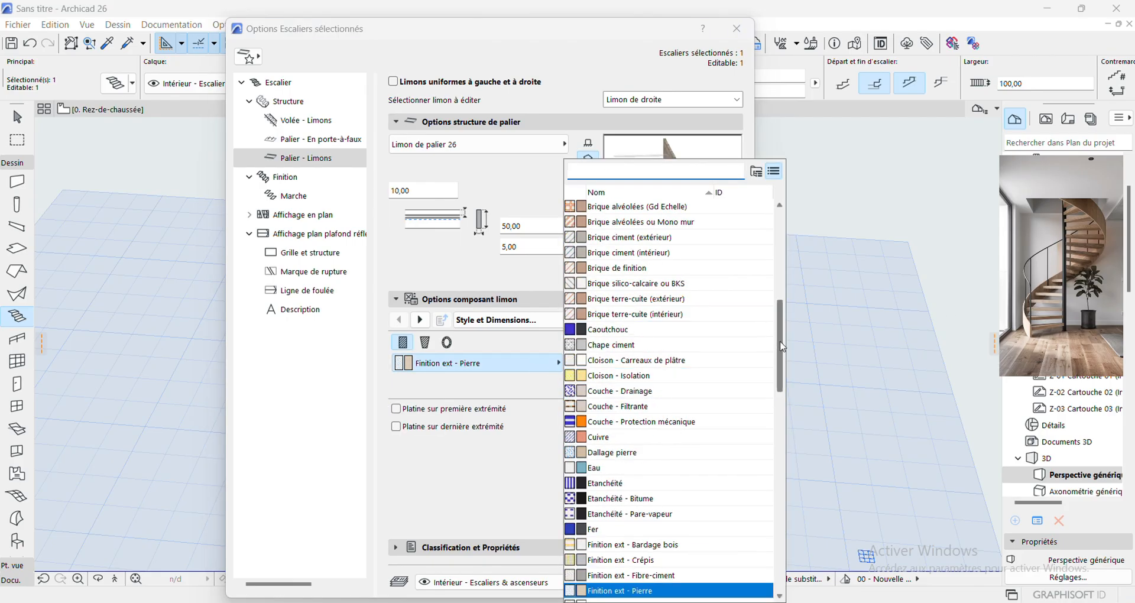
left_click_drag(782, 347, 774, 298)
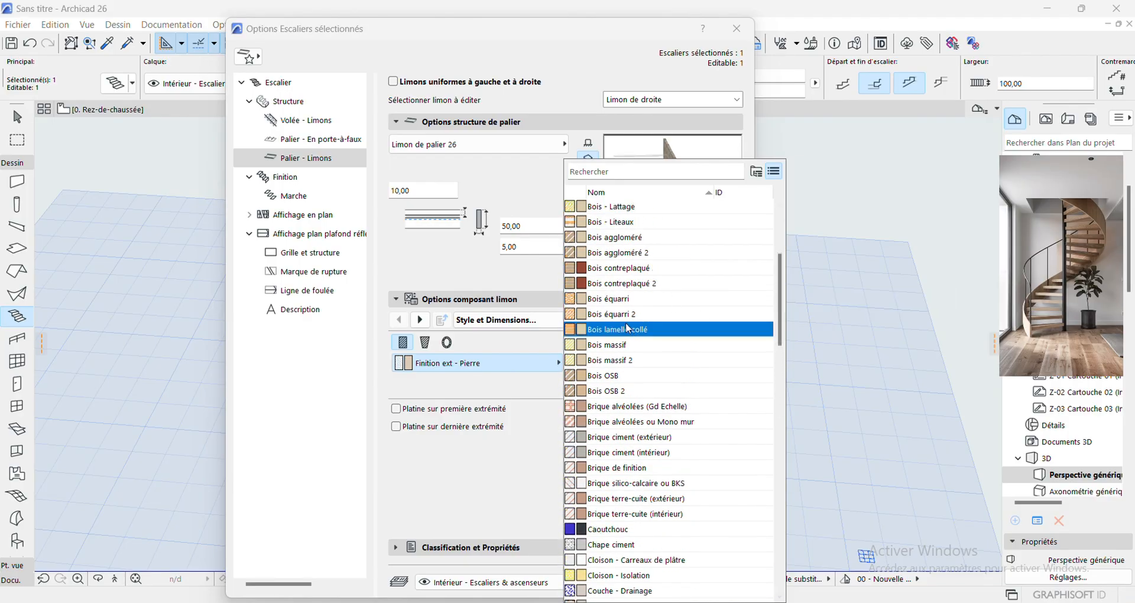
left_click(628, 284)
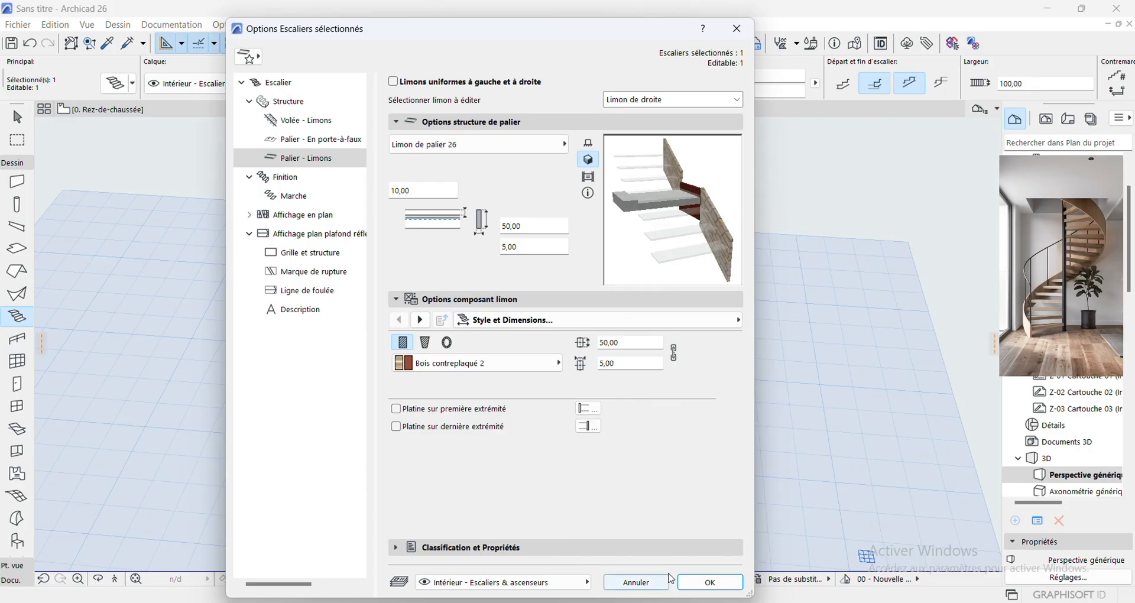
left_click(693, 580)
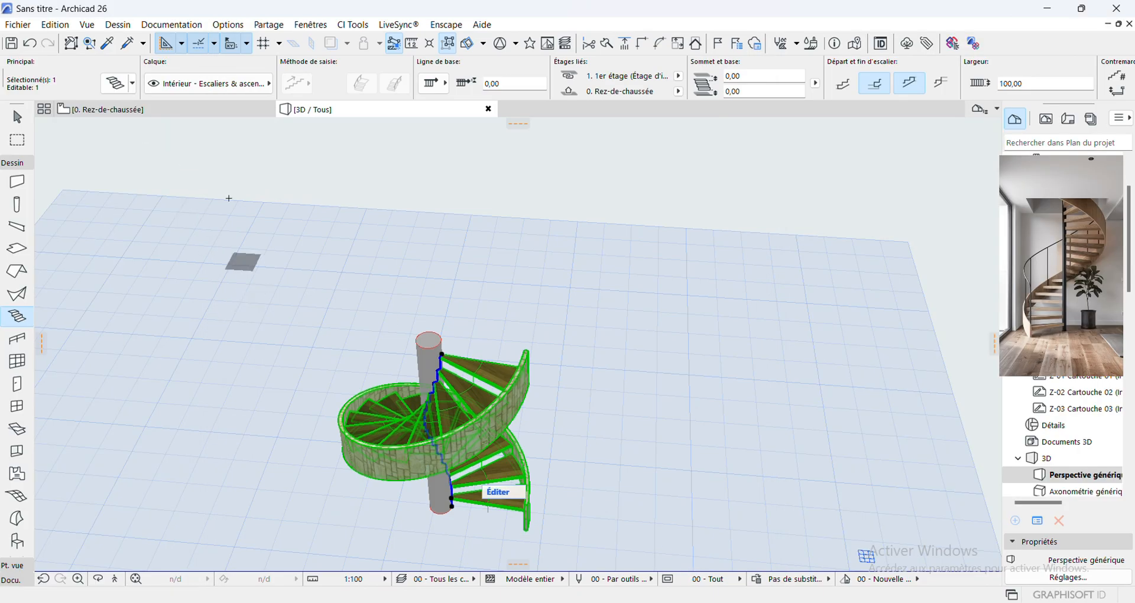
Step: Change the flight stringer's building material to Bois contreplaqué 2 and apply the stair settings
left_click(115, 83)
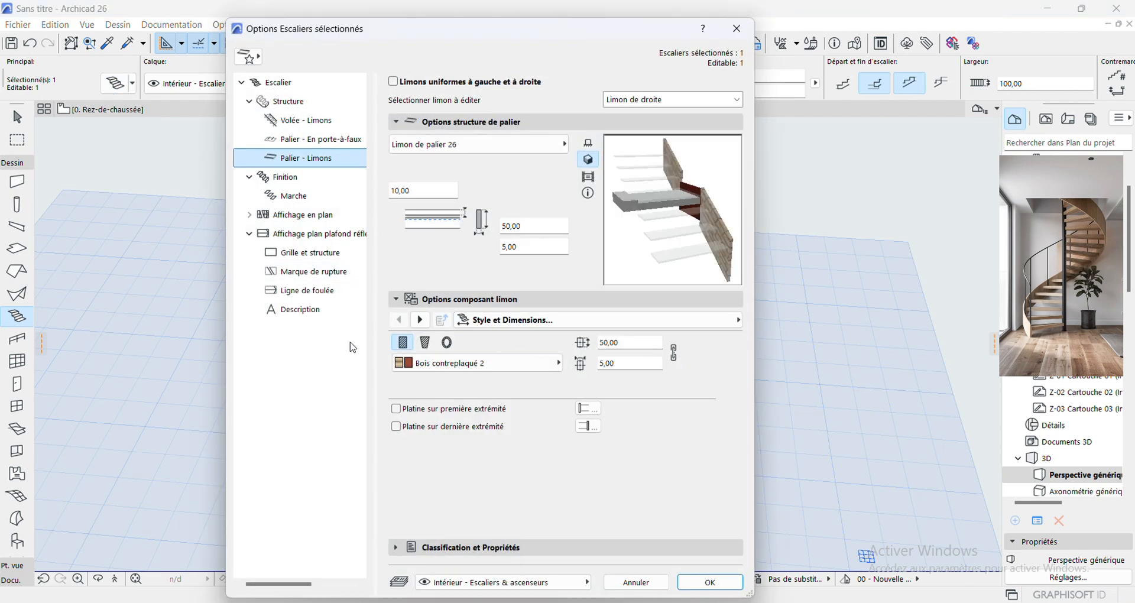
left_click(304, 121)
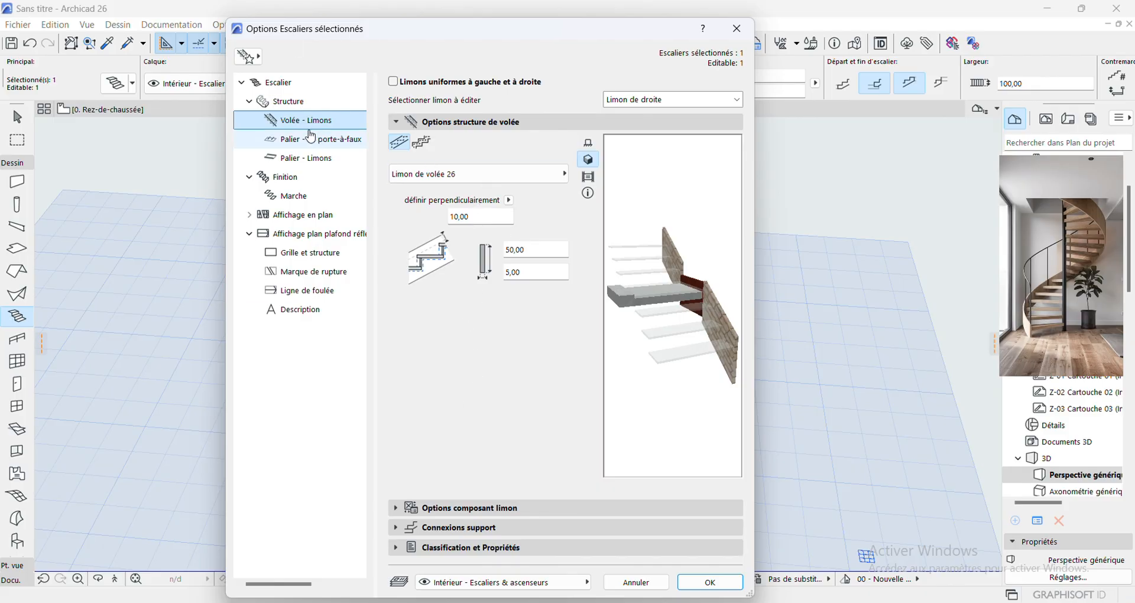
left_click(401, 508)
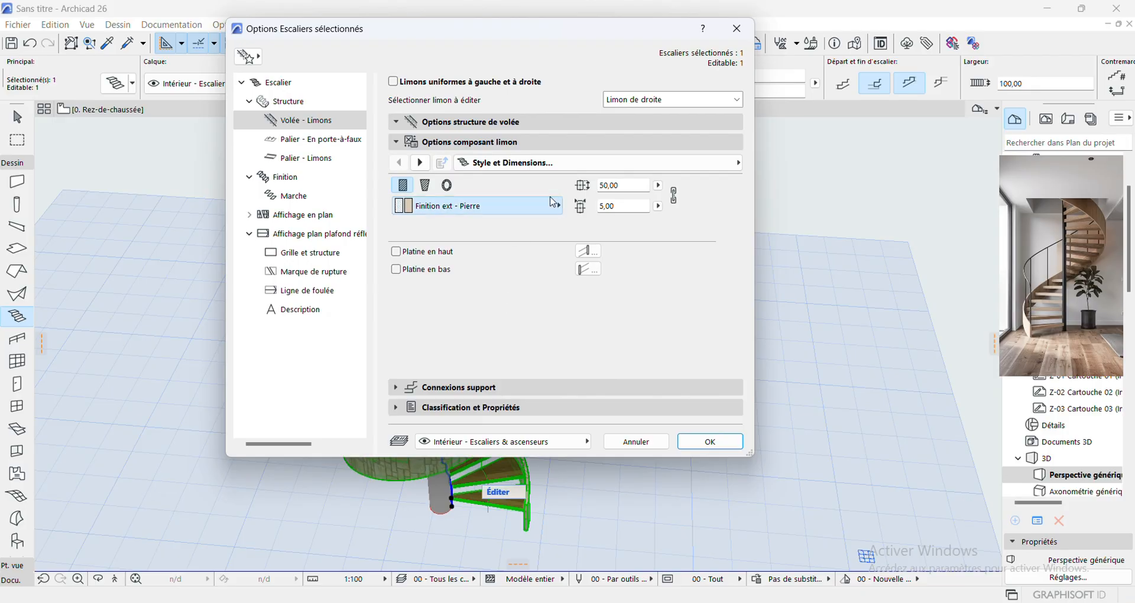
left_click(475, 206)
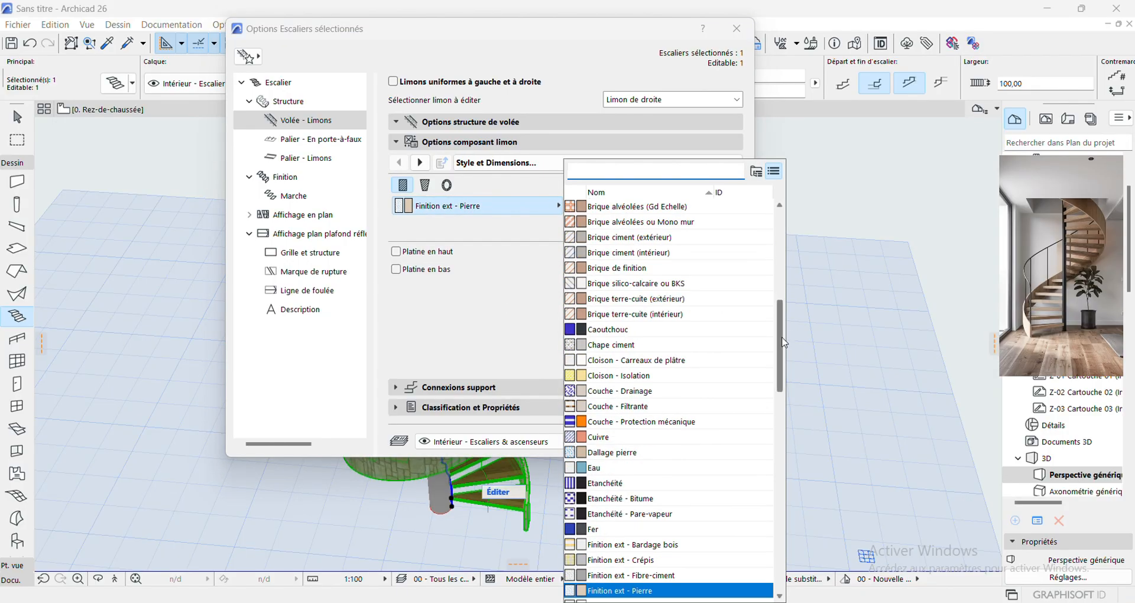
left_click_drag(784, 343, 781, 287)
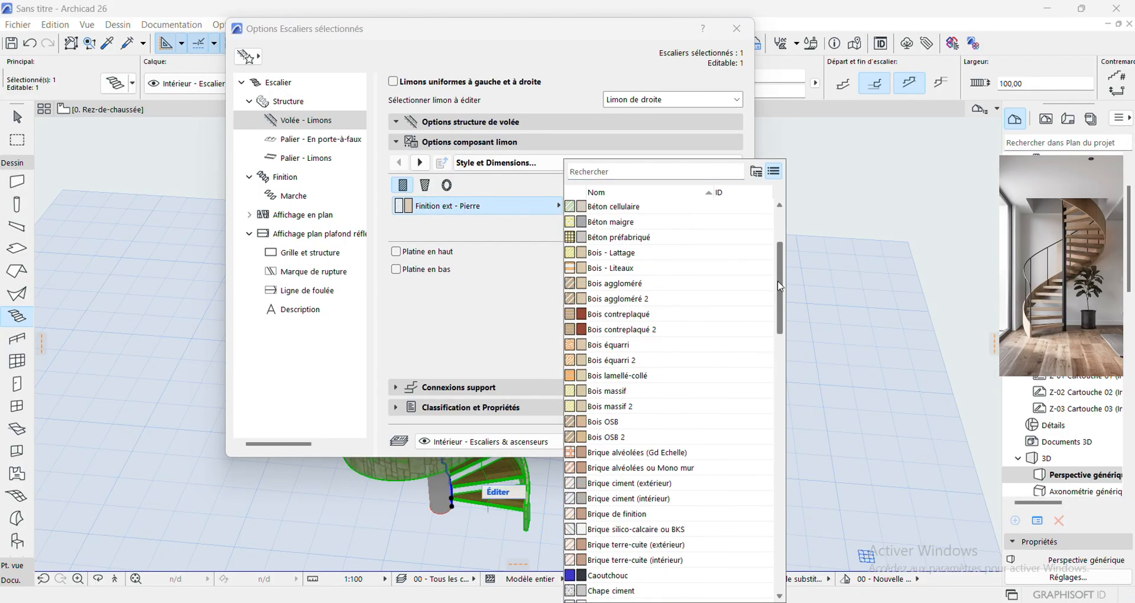
left_click(642, 330)
left_click(703, 444)
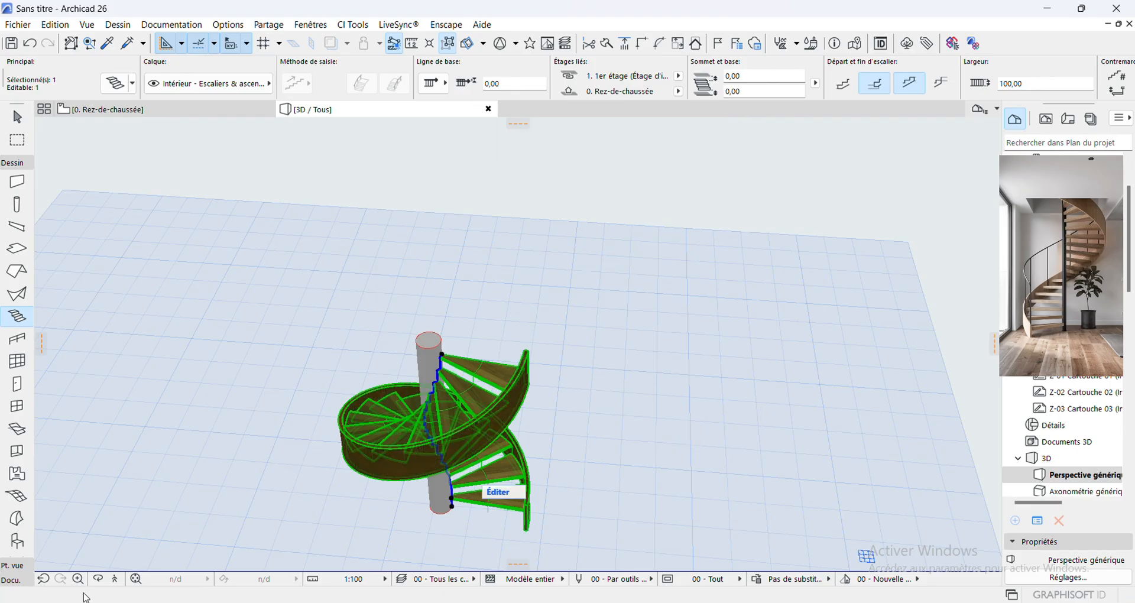
Step: Set the 3D view style to 03 - Textures détaillées sans contours
left_click(97, 580)
left_click_drag(517, 336, 249, 410)
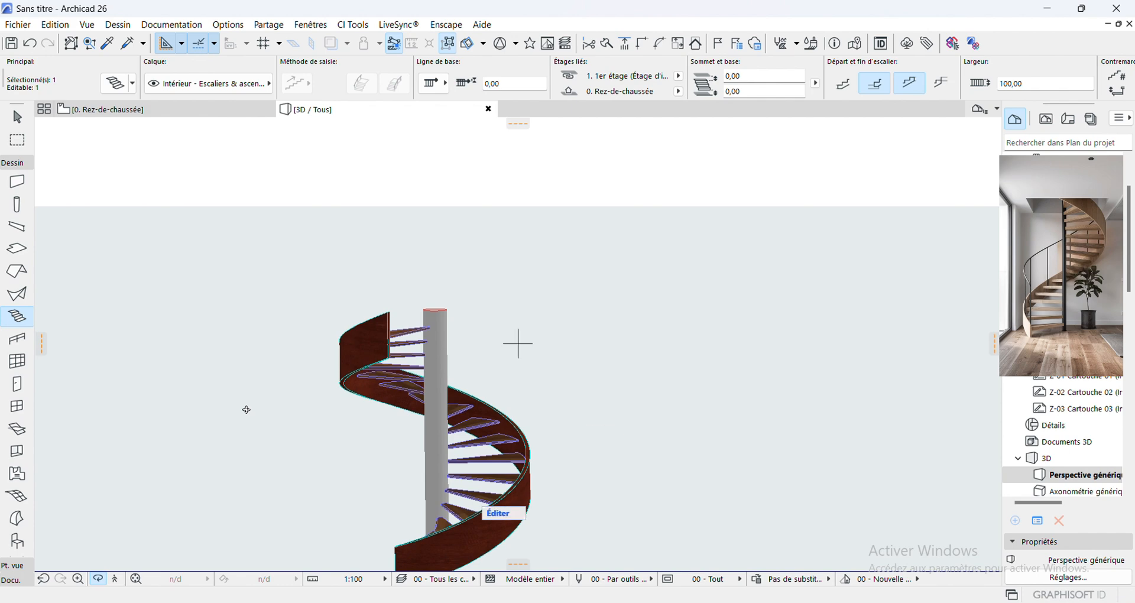
left_click(87, 25)
mouse_move(240, 355)
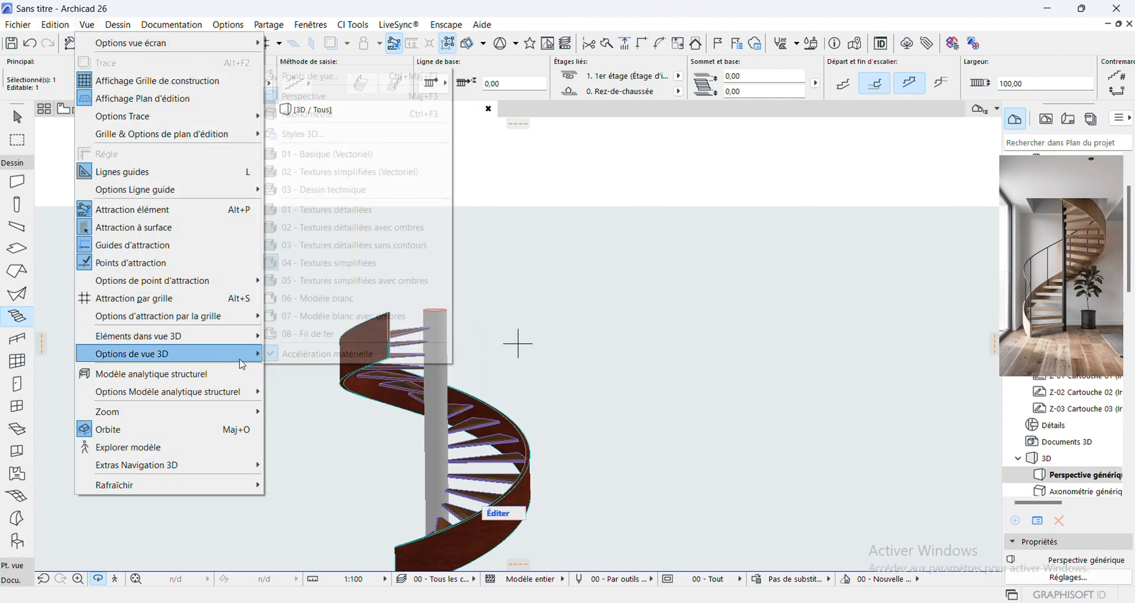
left_click(342, 246)
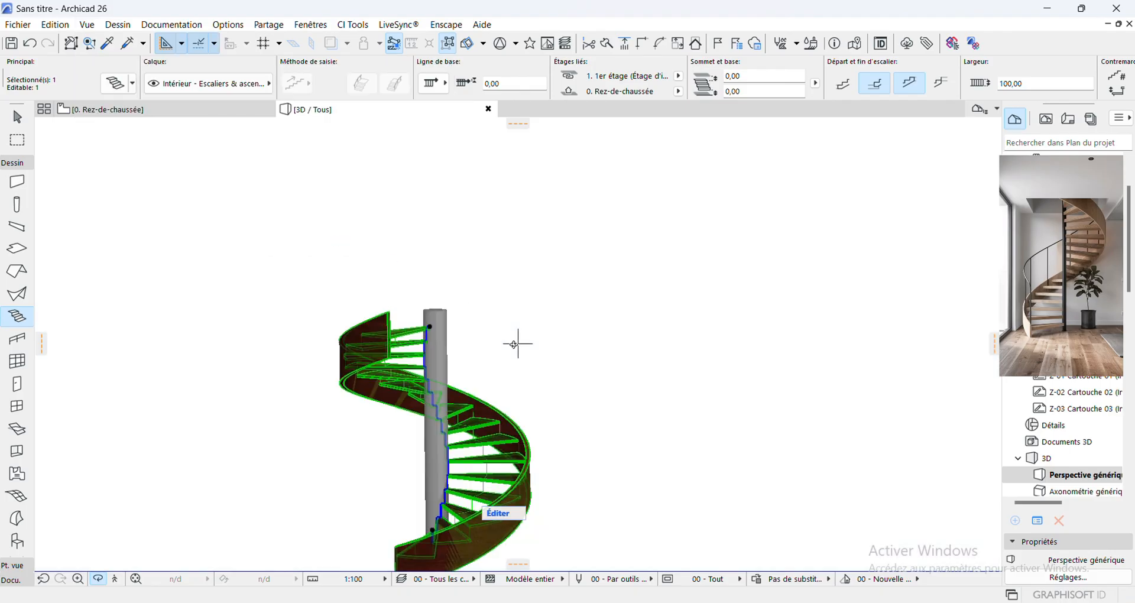
Step: Examine the stair and its outer wooden stringer from other angles in 3D, and return to the Rez-de-chaussée plan
middle_click_drag(442, 359, 261, 383, "shift")
middle_click_drag(414, 329, 361, 405, "shift")
left_click(172, 107)
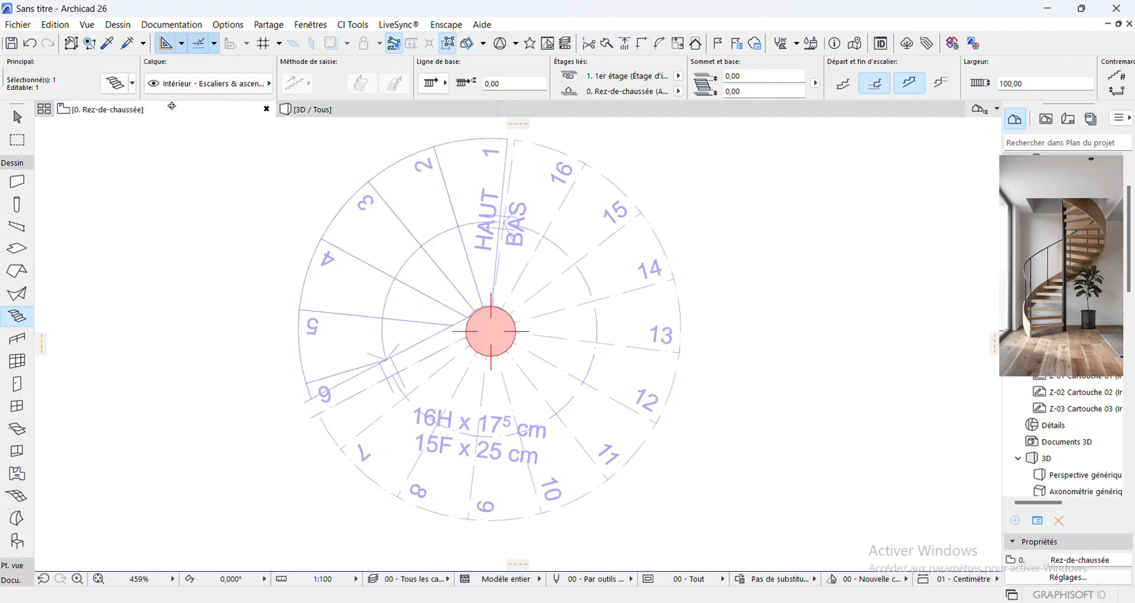
Step: Deselect the stair and activate the Railing tool in the Rez-de-chaussée plan
key("Escape")
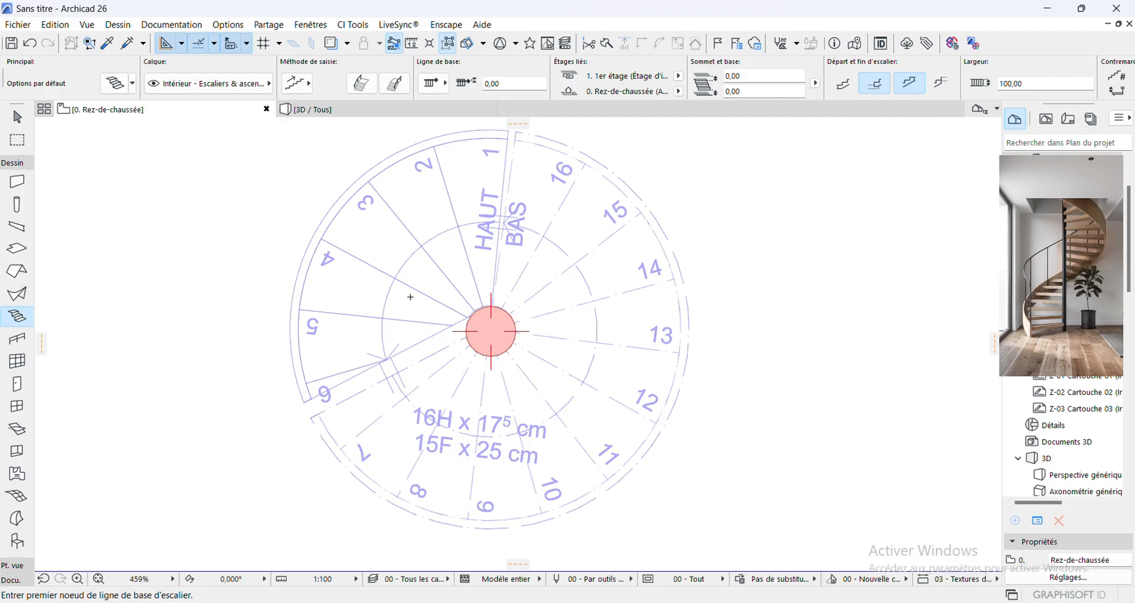
left_click(18, 347)
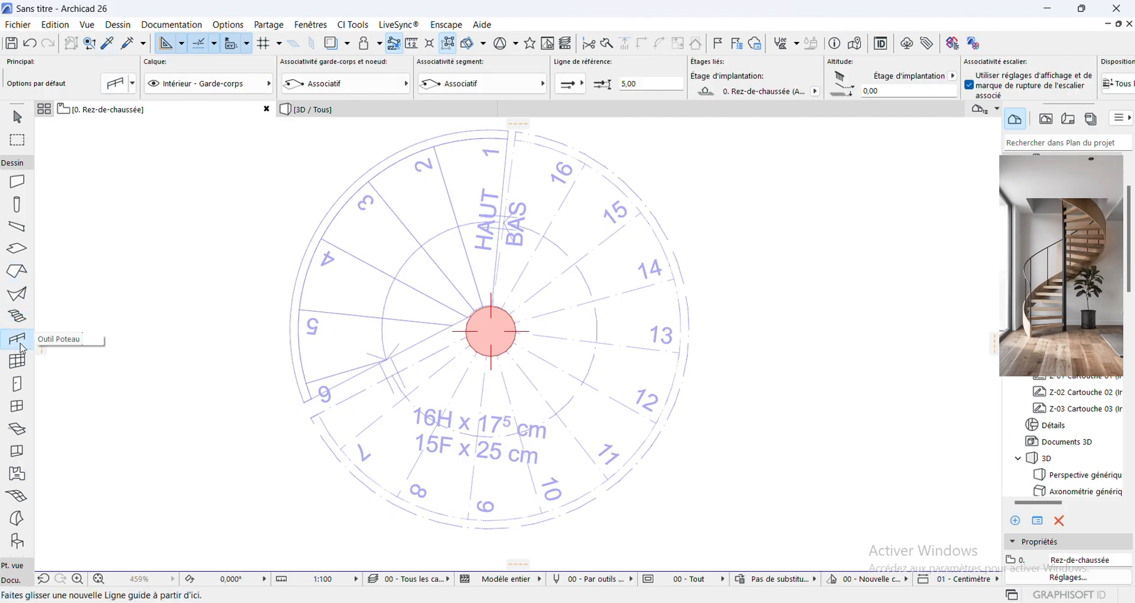
double_click(21, 349)
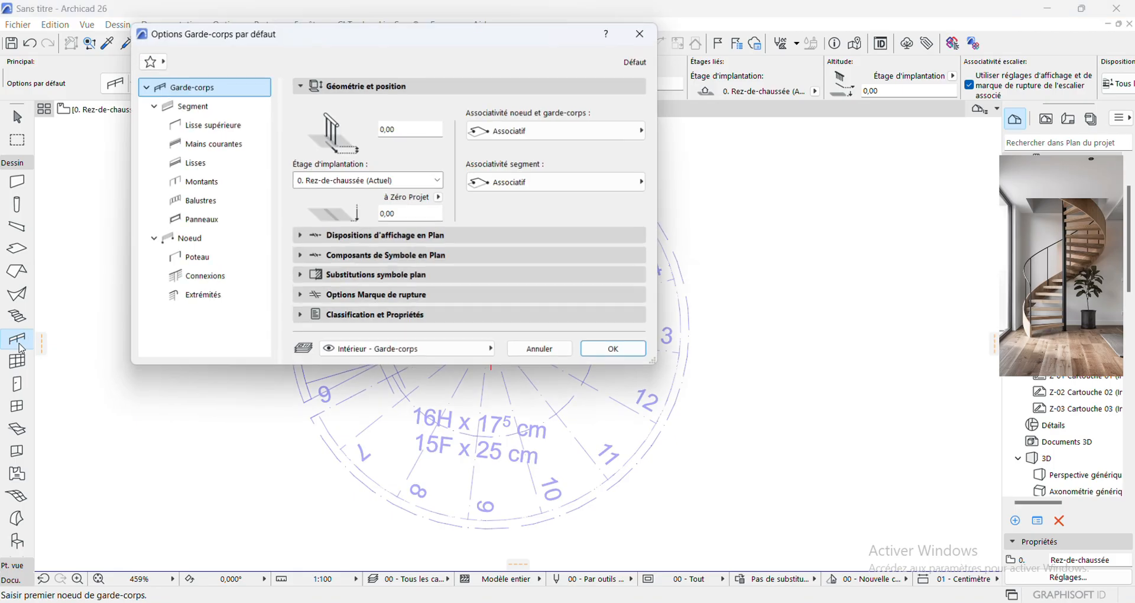
left_click(210, 127)
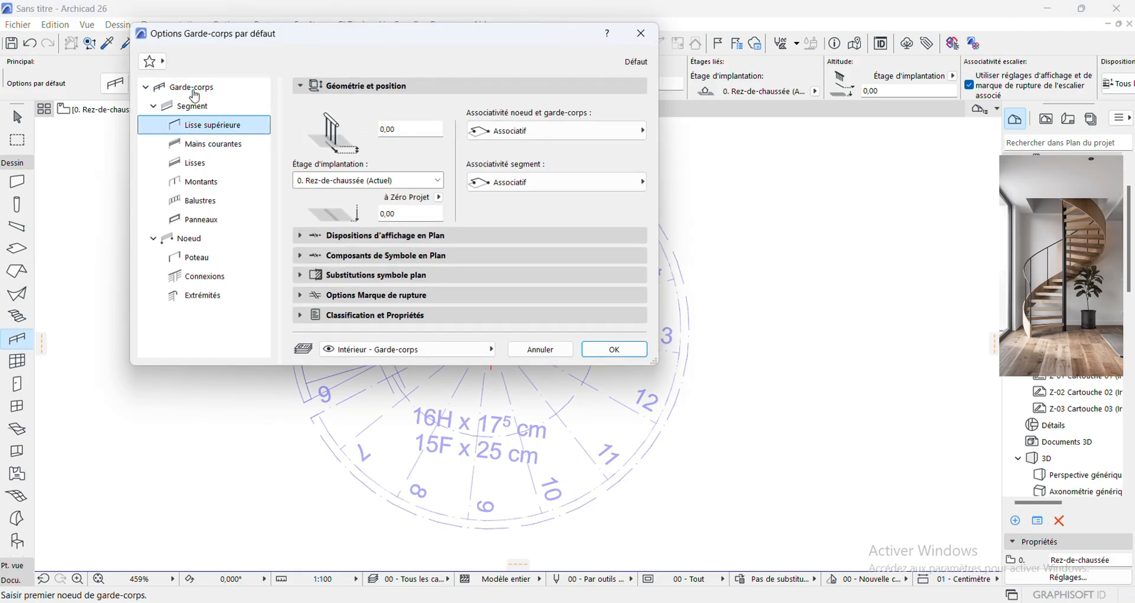
left_click(164, 62)
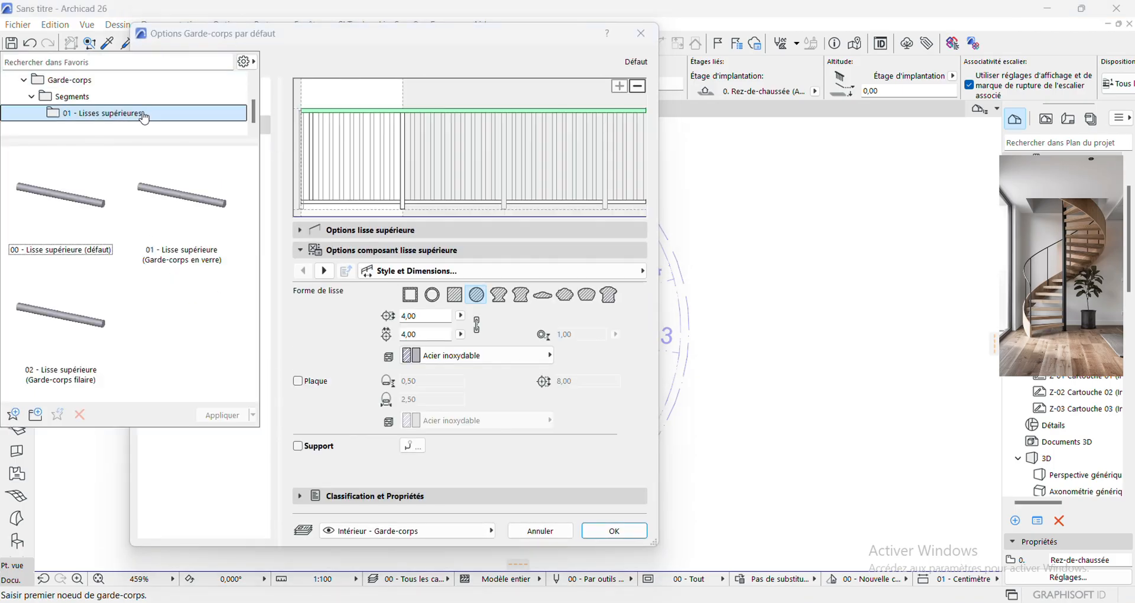
left_click(171, 86)
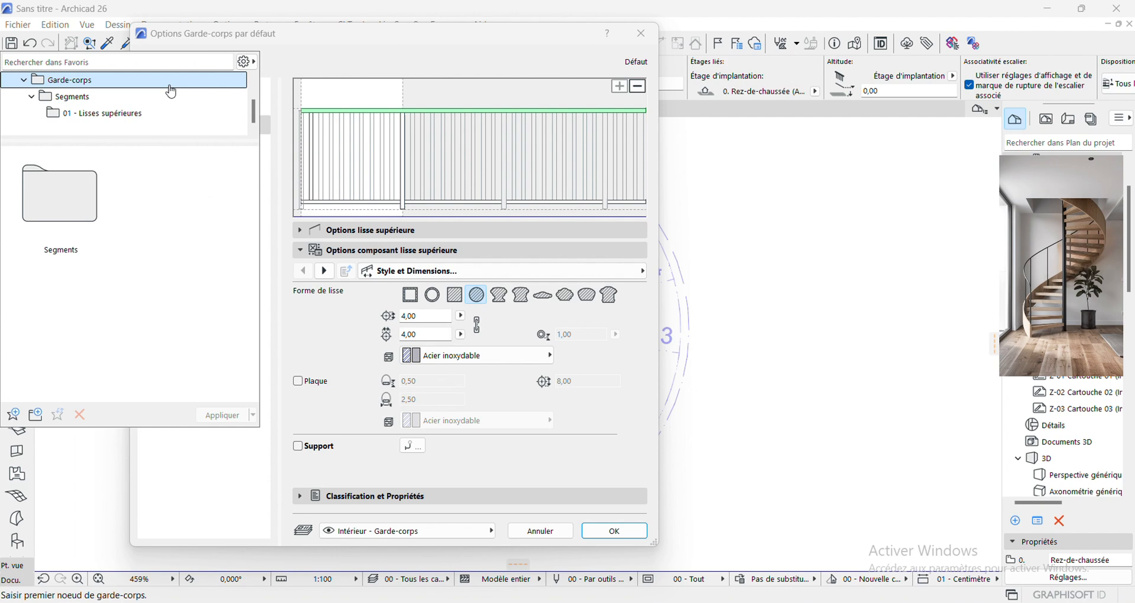
left_click(377, 43)
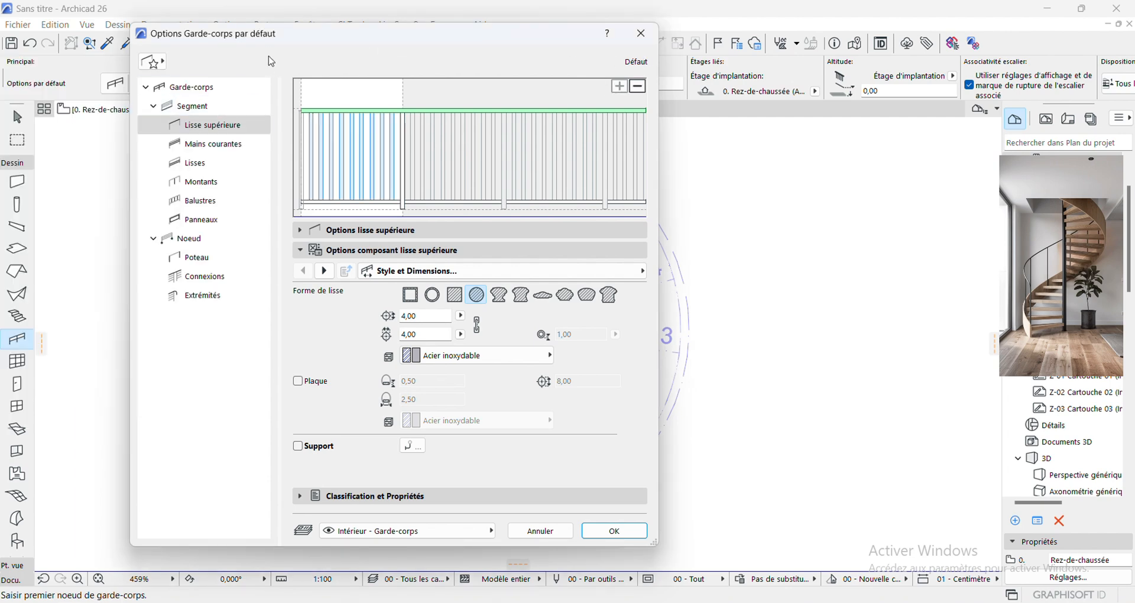
left_click(160, 67)
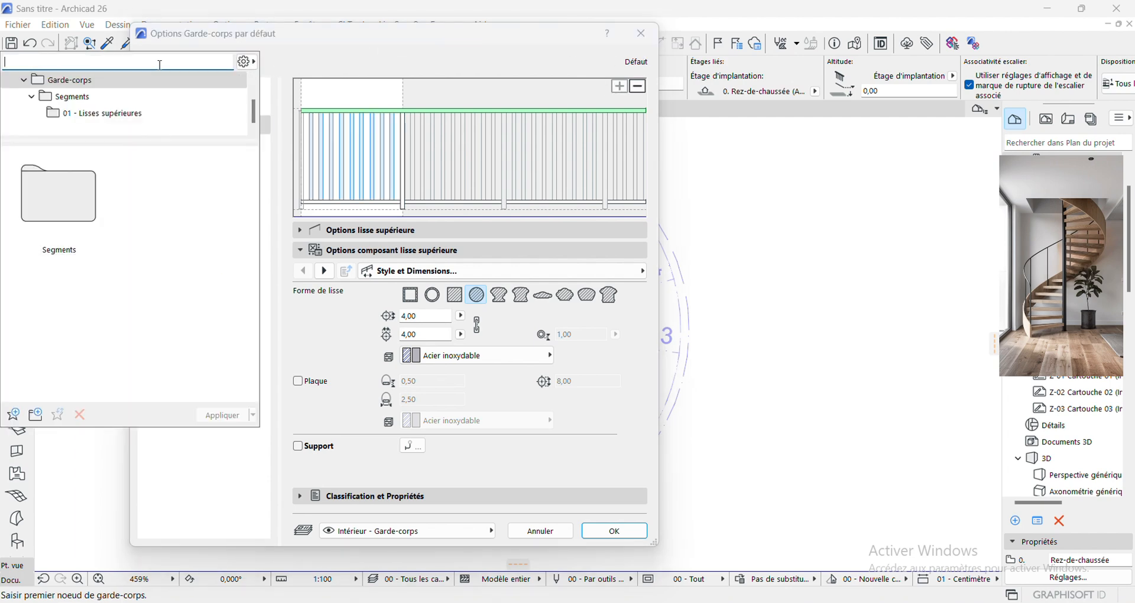
left_click(348, 41)
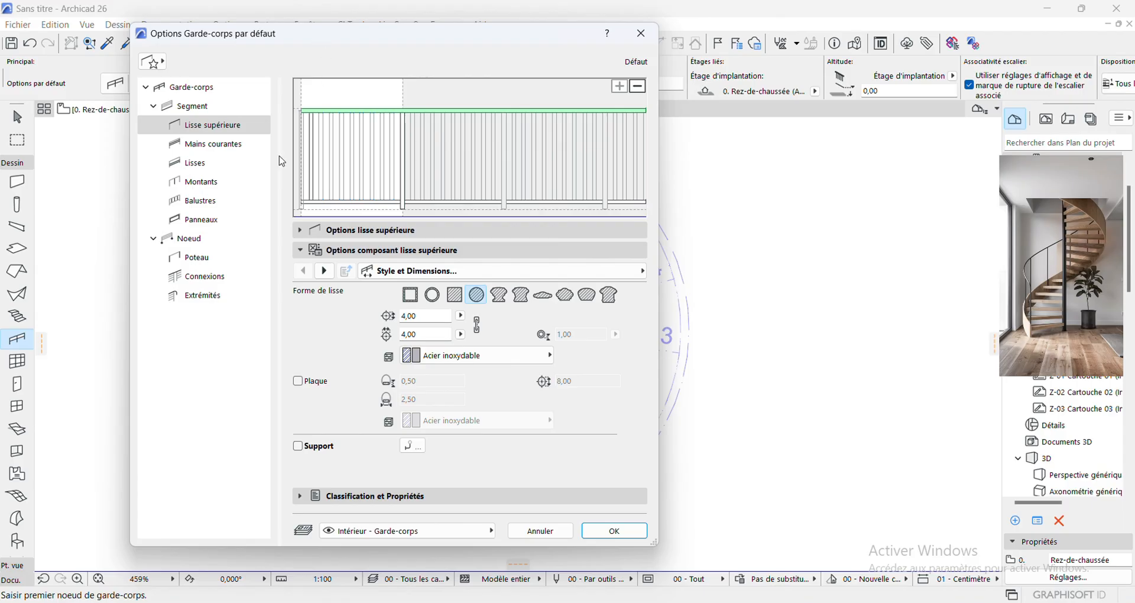
left_click_drag(412, 49, 415, 114)
left_click(639, 99)
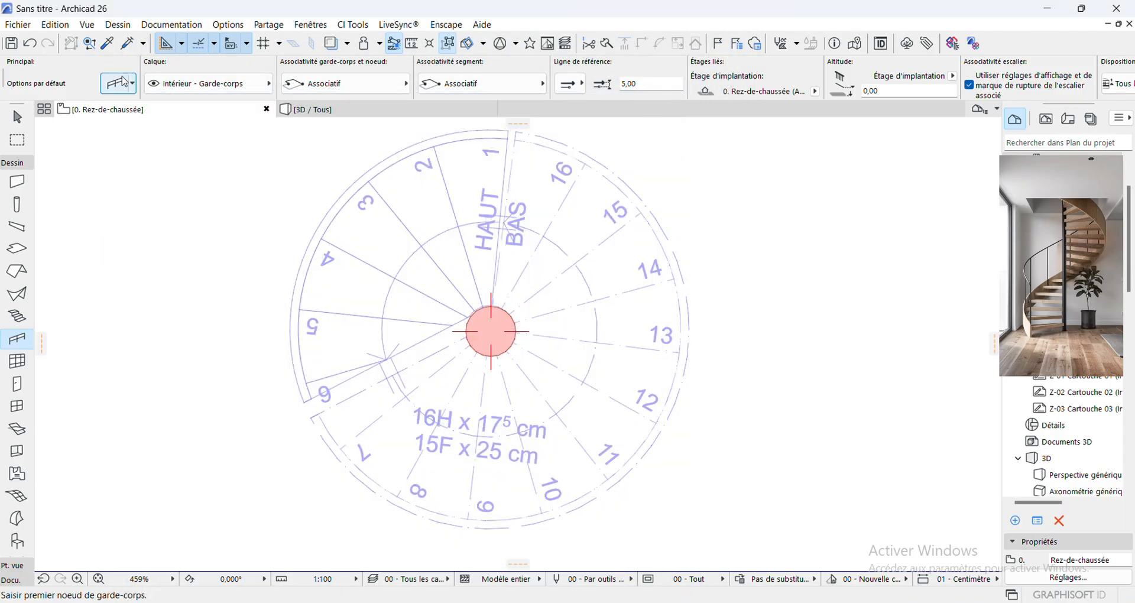
left_click(132, 83)
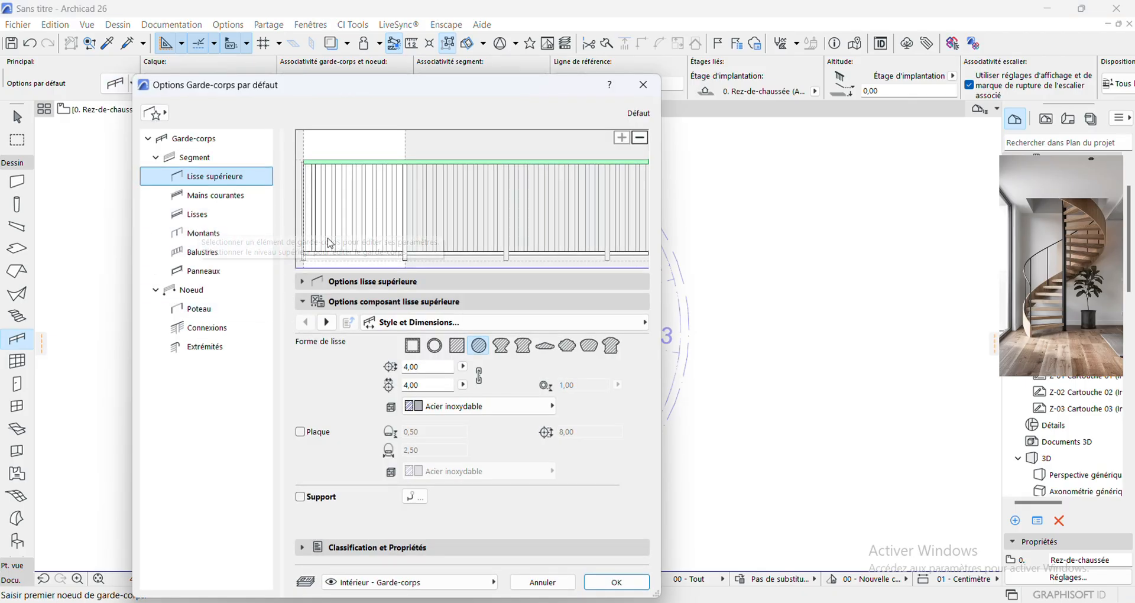
left_click(644, 85)
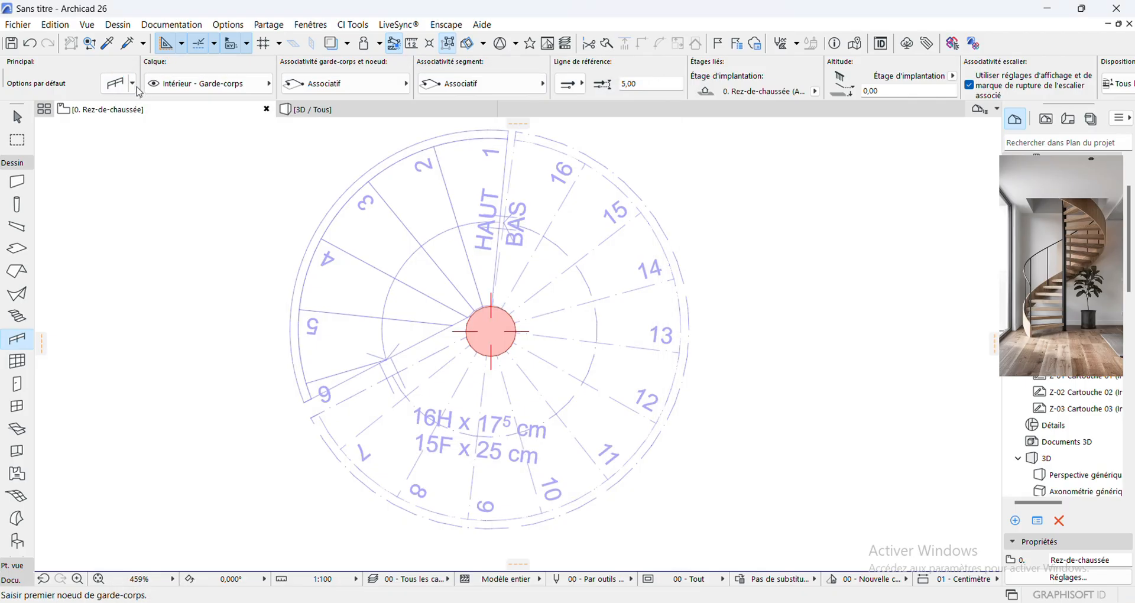
Step: Load the favourite 06 - Tube as the default railing settings
left_click(134, 86)
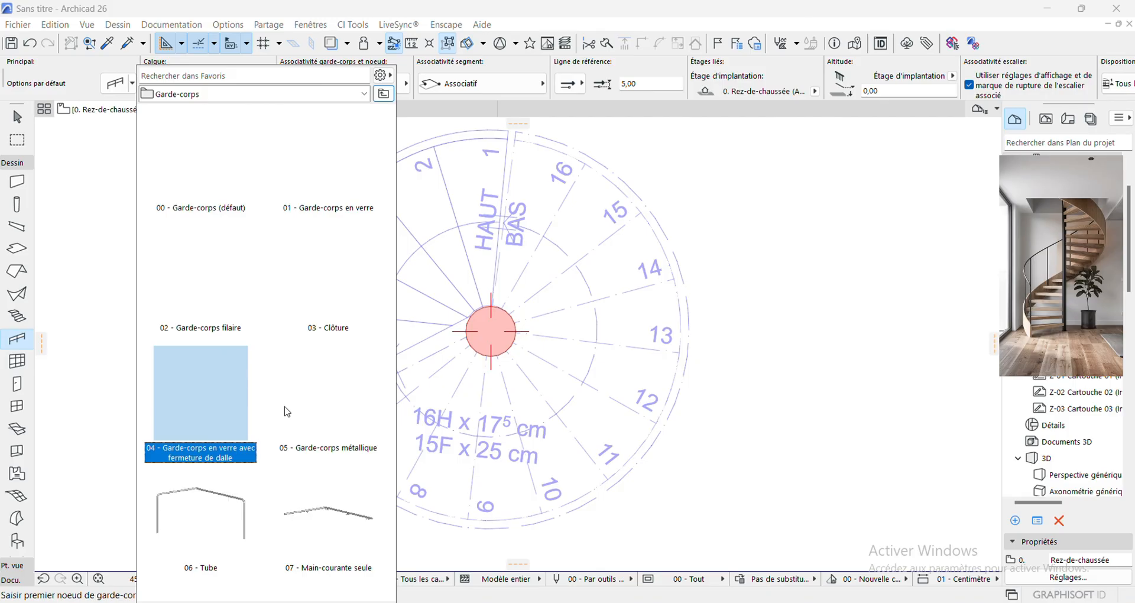
left_click(218, 525)
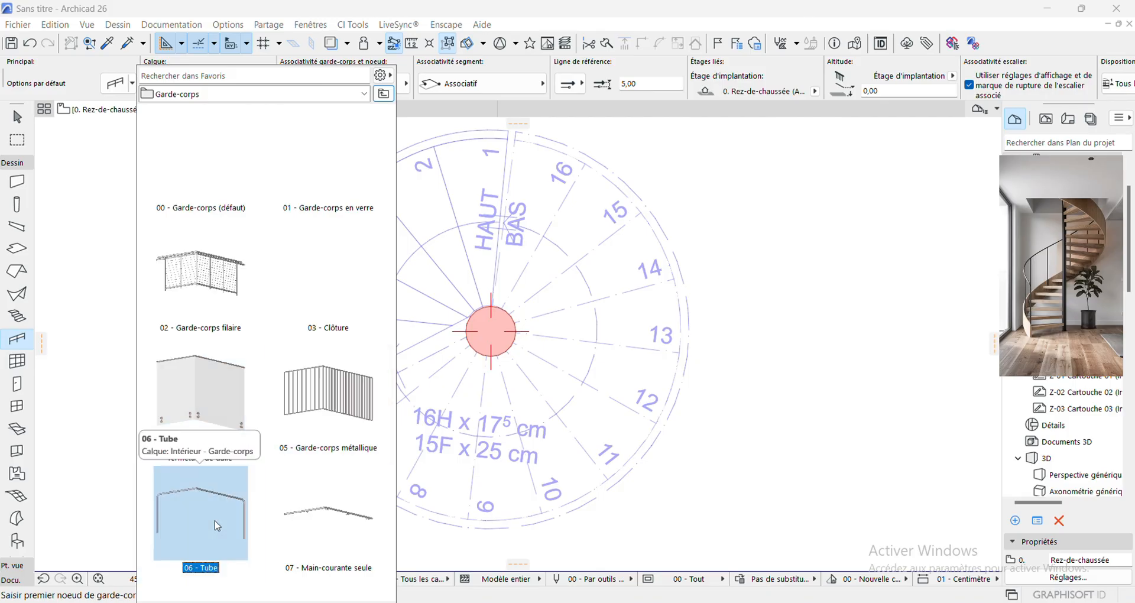
double_click(218, 525)
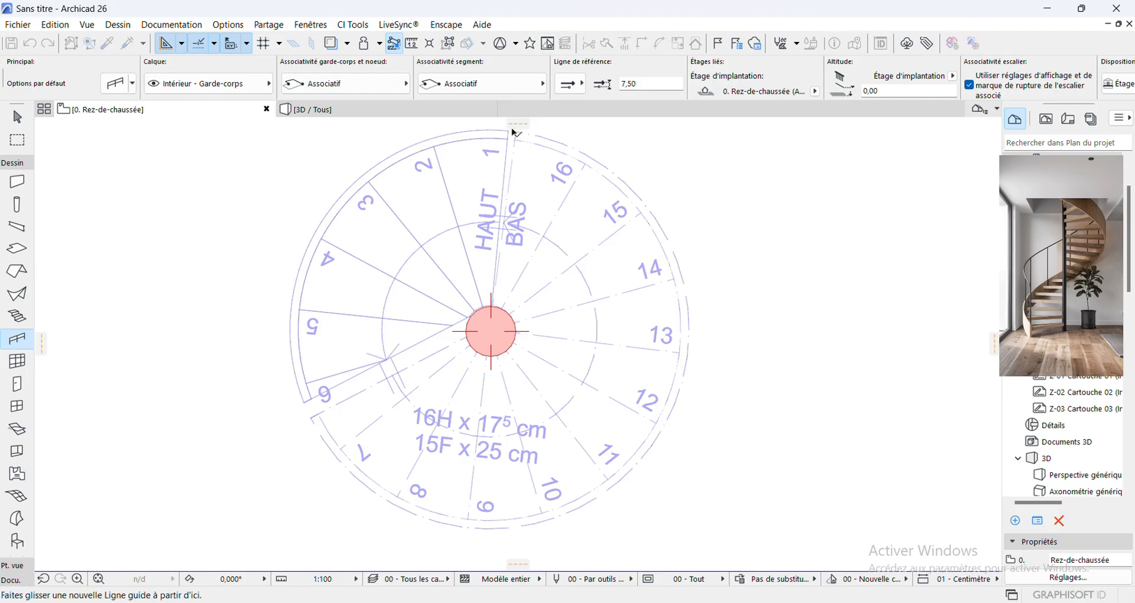
Step: Place the railing associatively along the stair's outer edge, from the outer corner of step 1 around to step 16
scroll(429, 324, "down", 2)
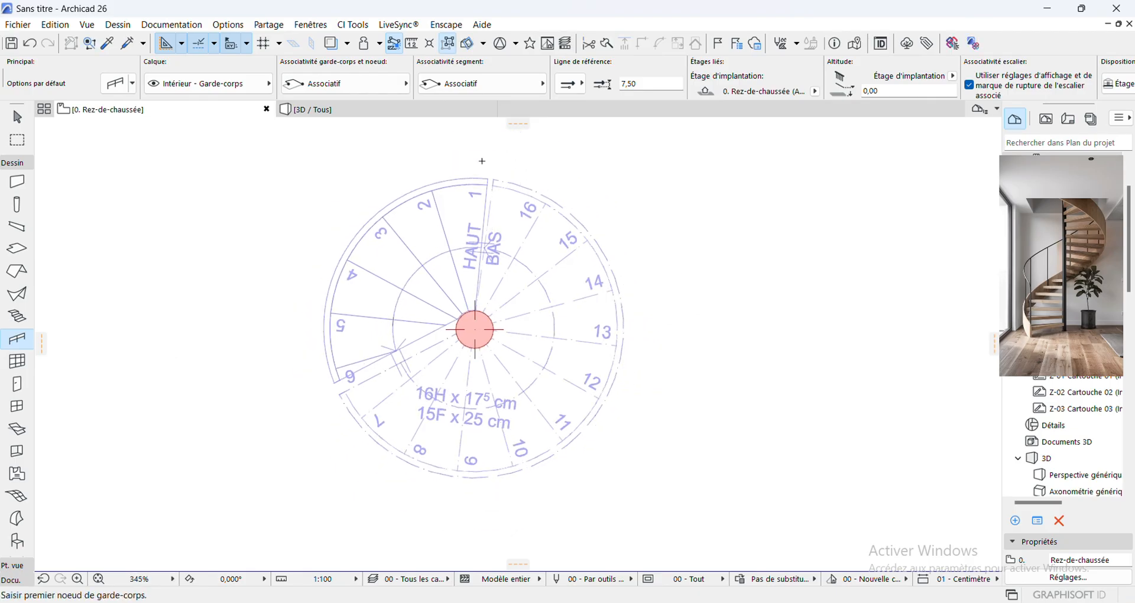
scroll(481, 161, "up", 5)
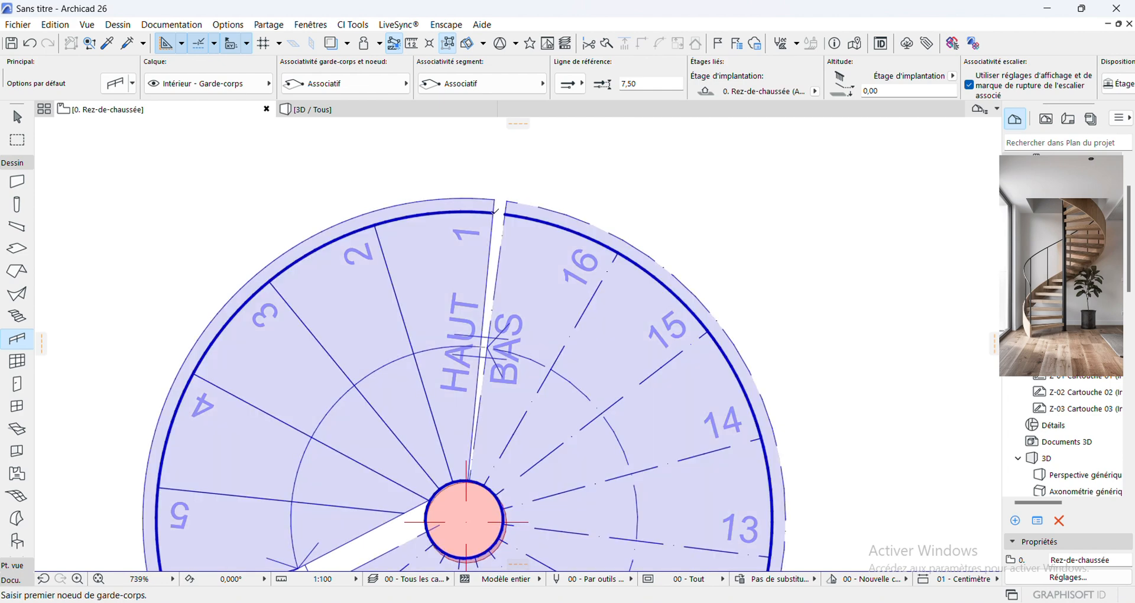
left_click(495, 209)
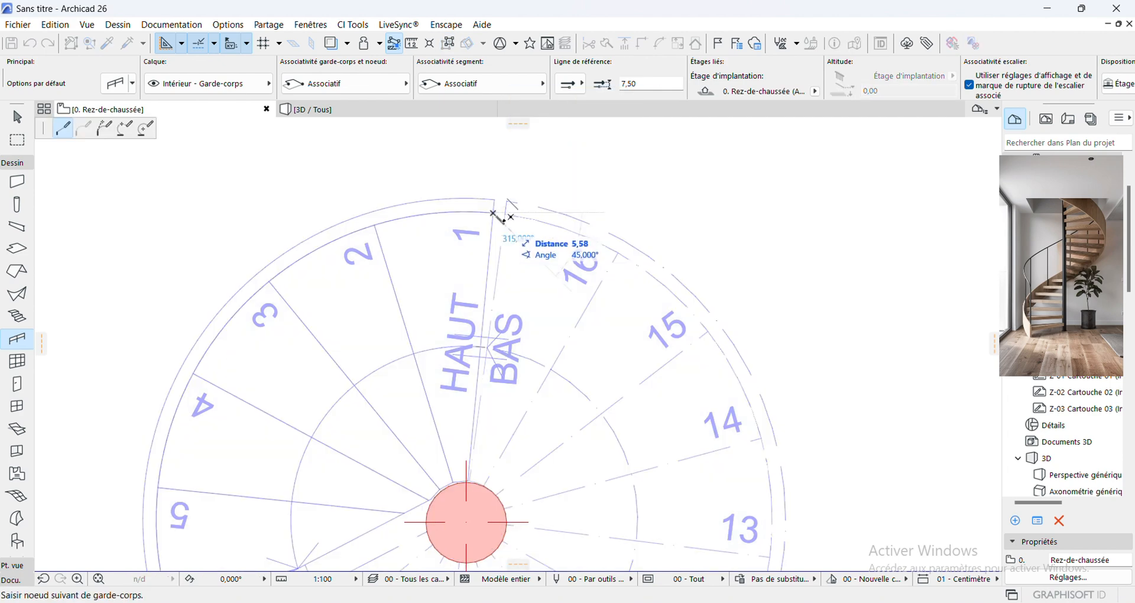
left_click(505, 213)
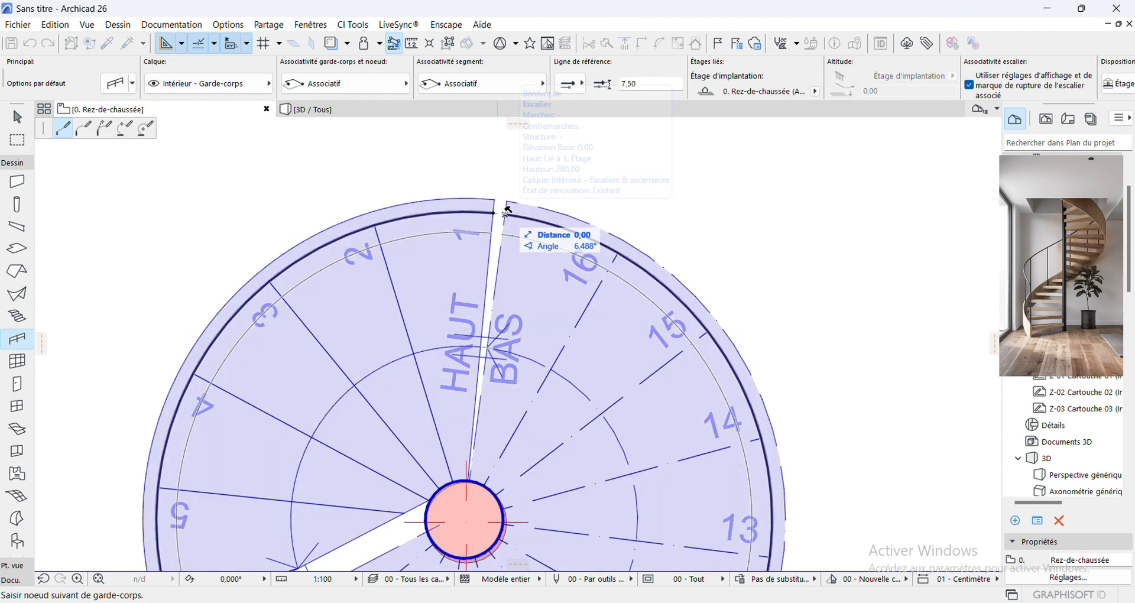
left_click(505, 213)
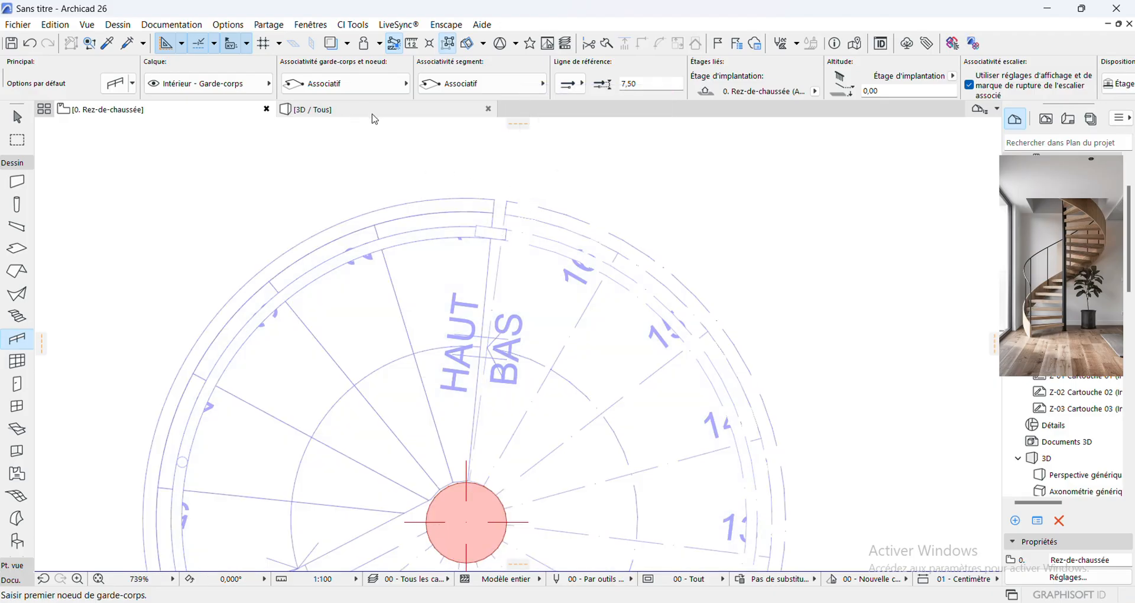
Step: In the 3D view, add an intermediate post to the tube railing's segment pattern, about 47 cm from its start, and apply the settings
left_click(371, 112)
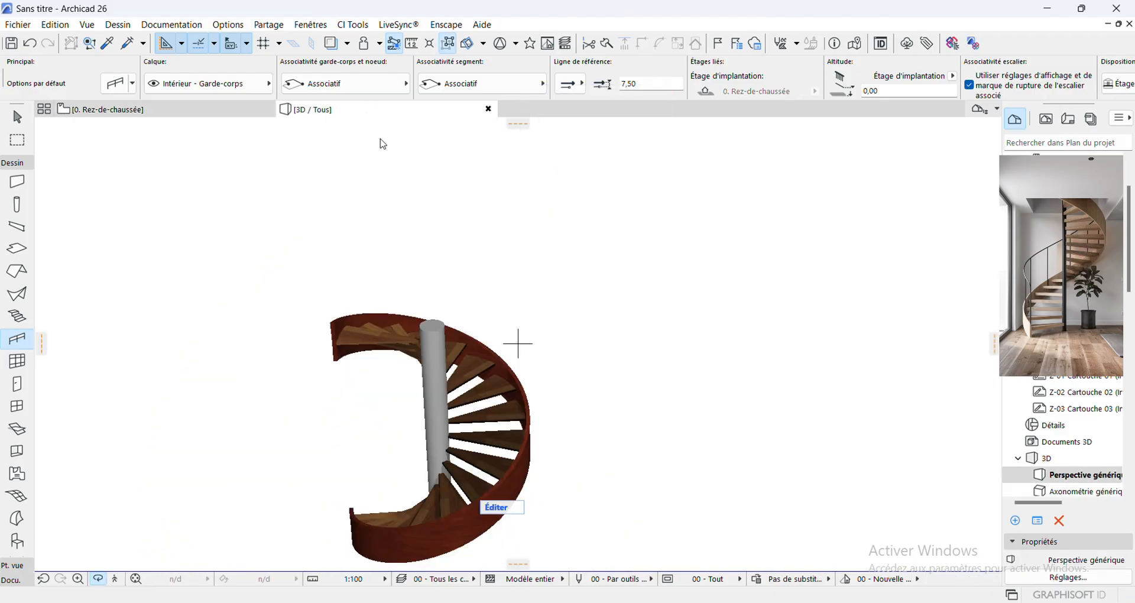
left_click(449, 288)
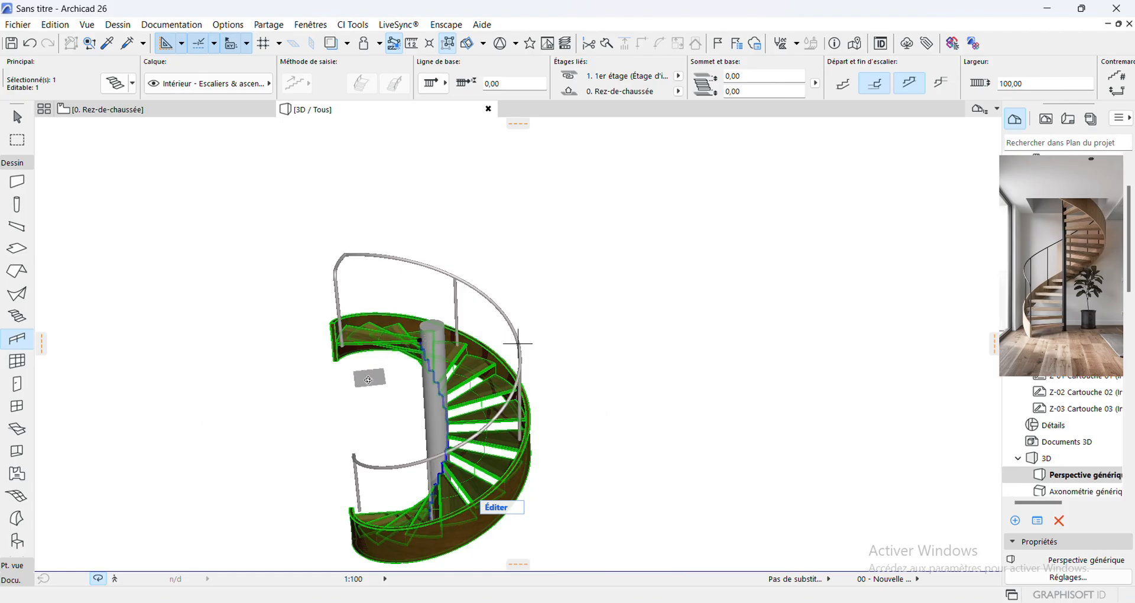
middle_click_drag(368, 381, 548, 330, "shift")
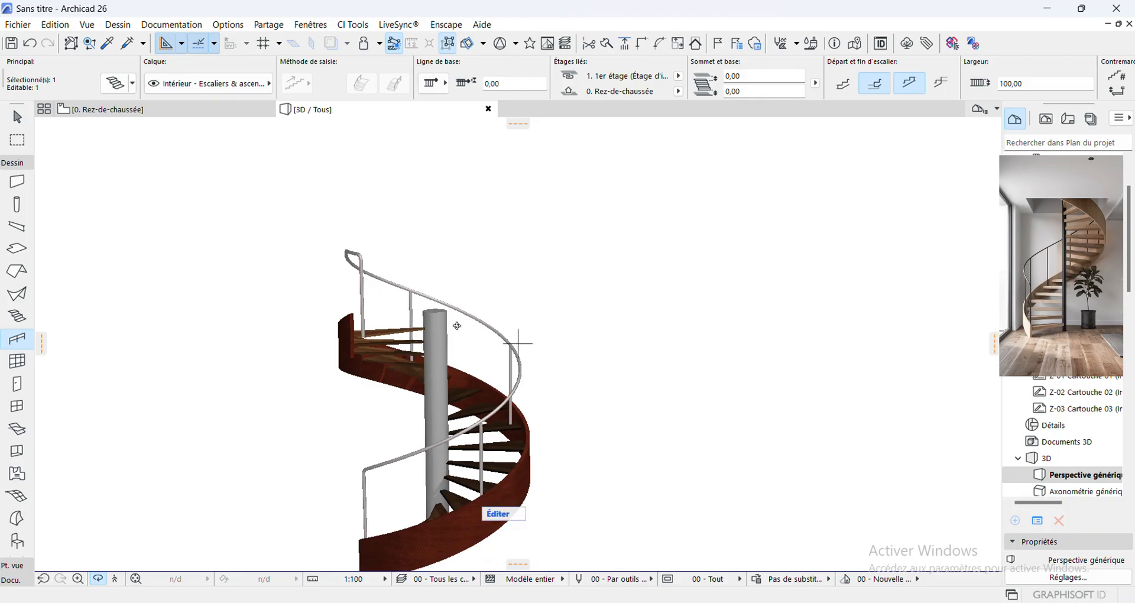
middle_click_drag(457, 326, 247, 338, "shift")
middle_click_drag(409, 447, 561, 394, "shift")
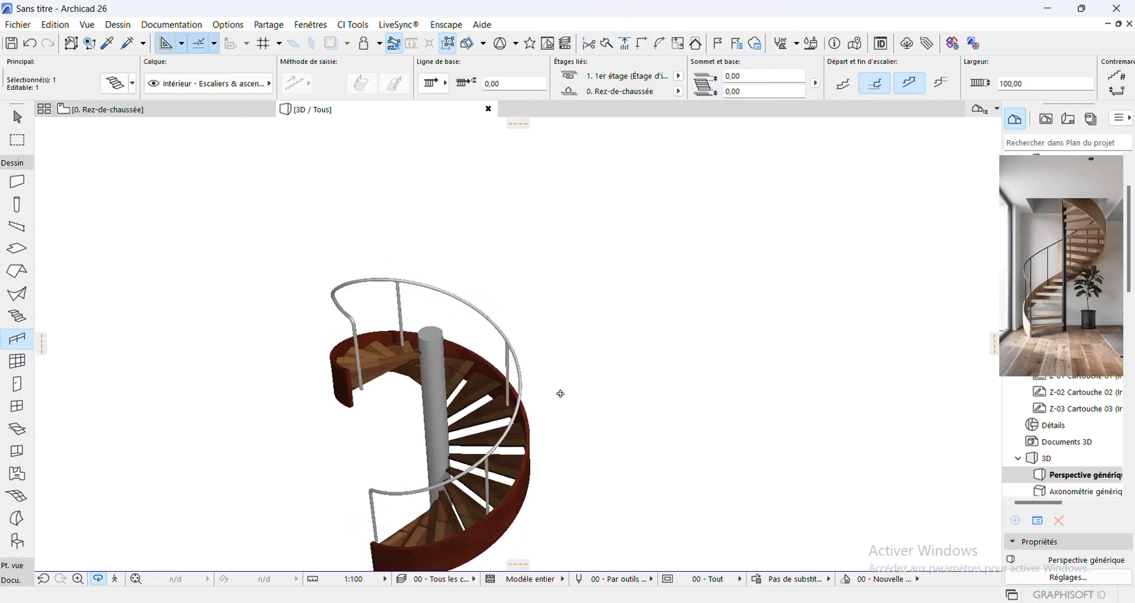
left_click(98, 580)
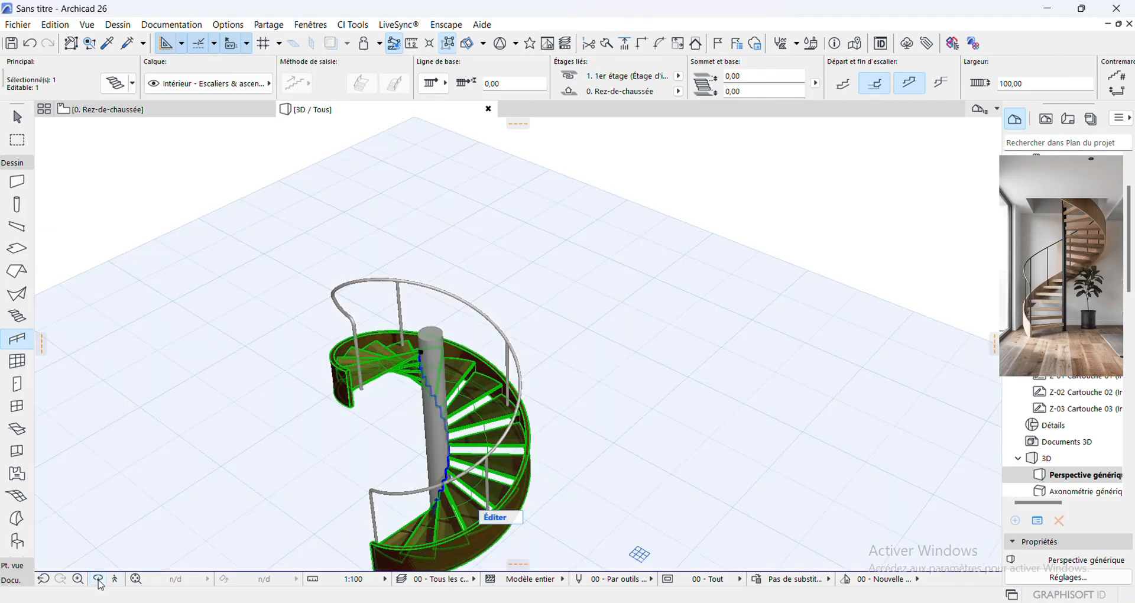
left_click(470, 302)
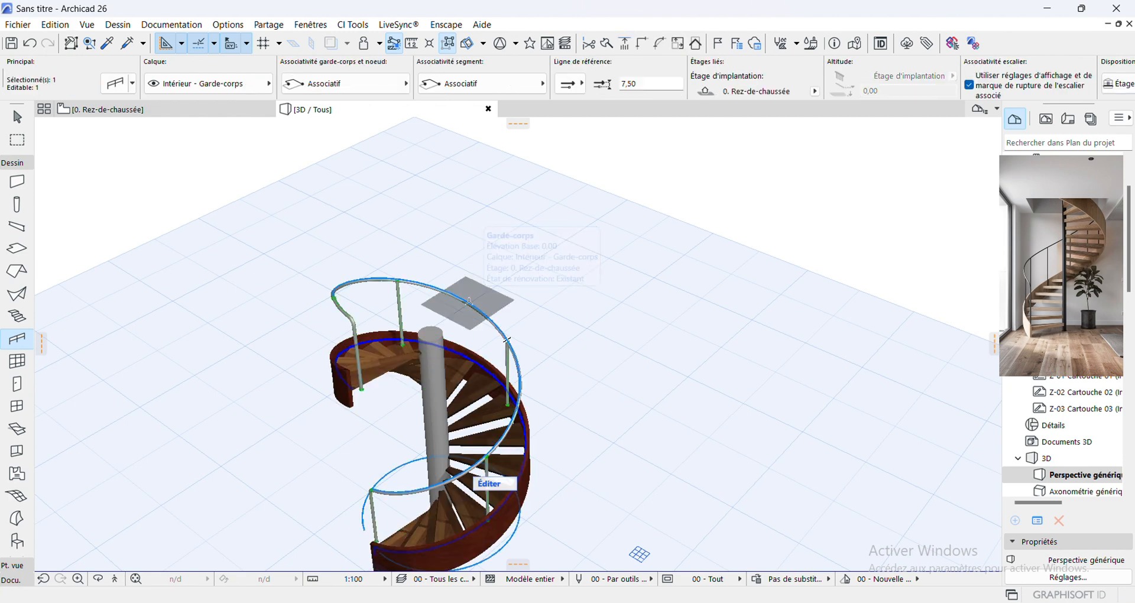
left_click(117, 86)
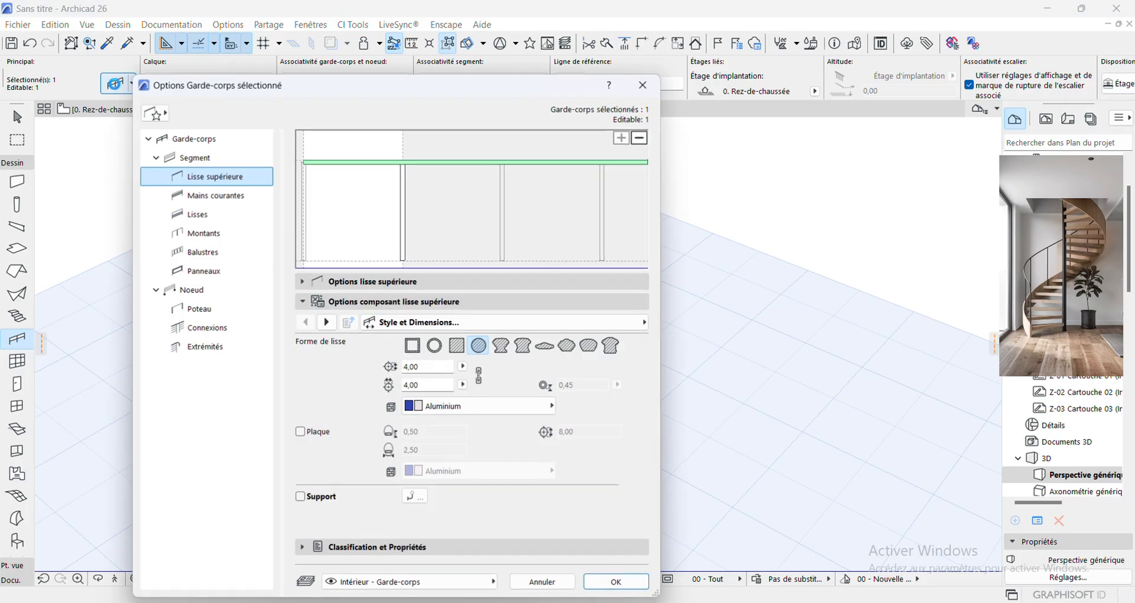
left_click(403, 239)
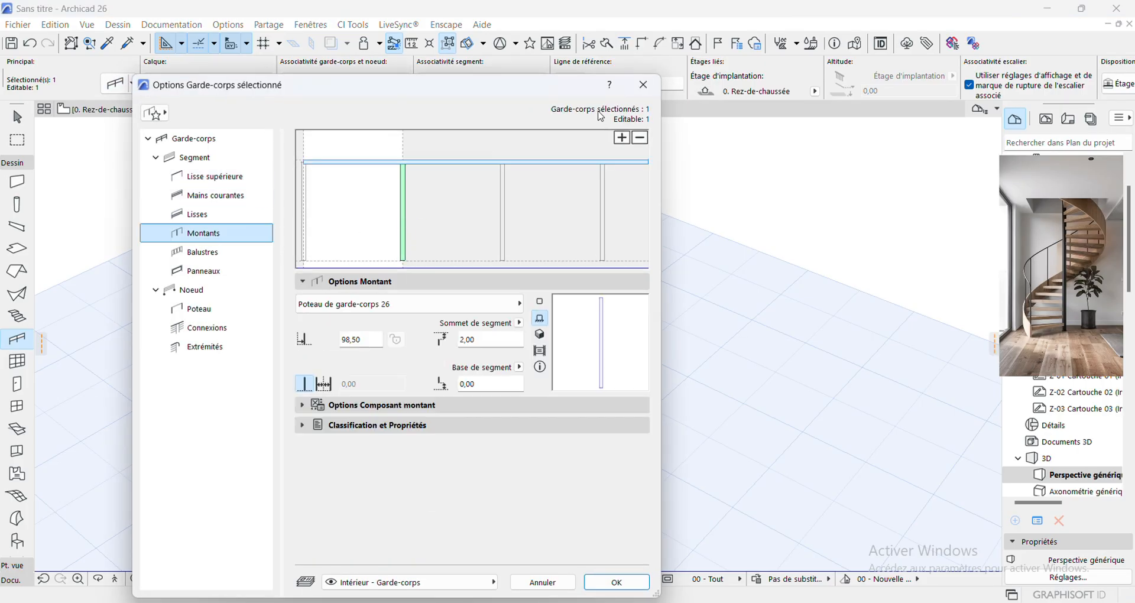
left_click(622, 137)
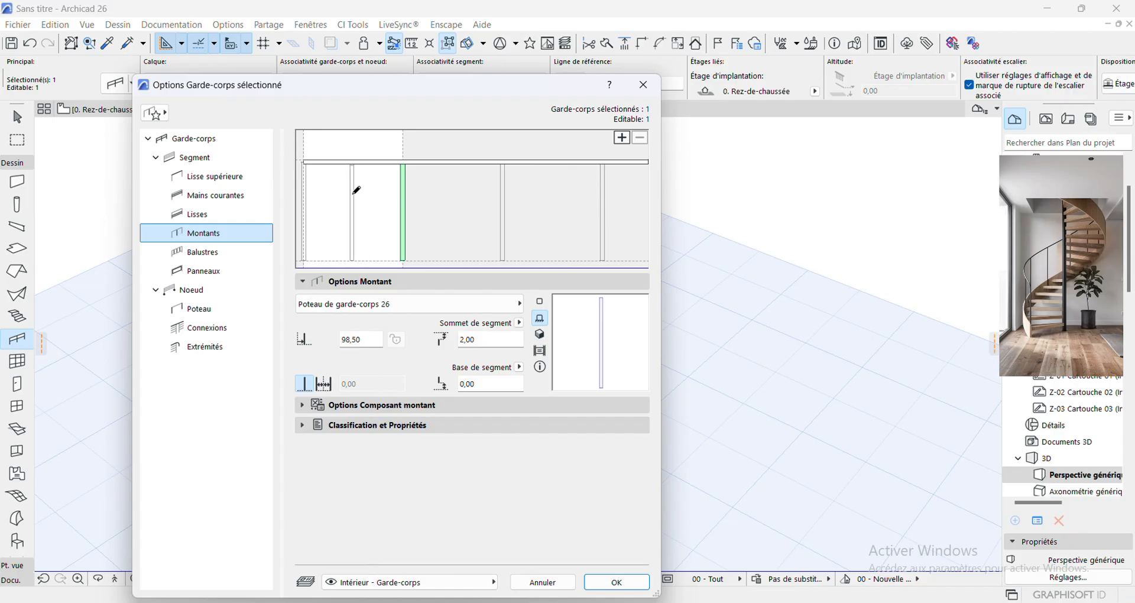
left_click(353, 195)
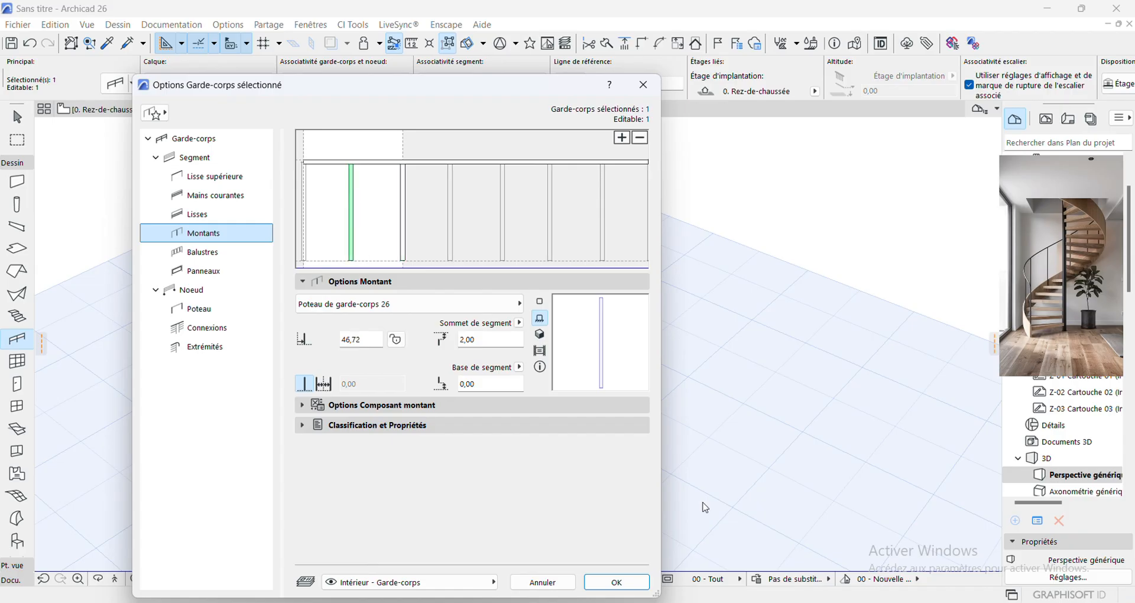
left_click(615, 584)
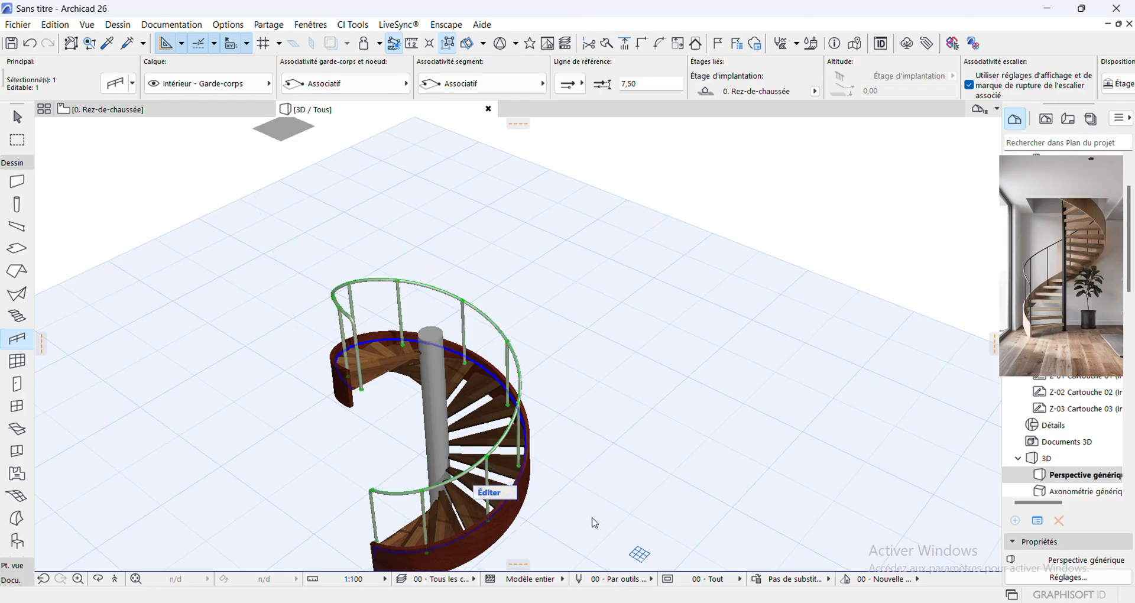
Step: Examine the tube railing and its posts on the stair from several angles in 3D
left_click(98, 579)
left_click_drag(462, 369, 424, 385)
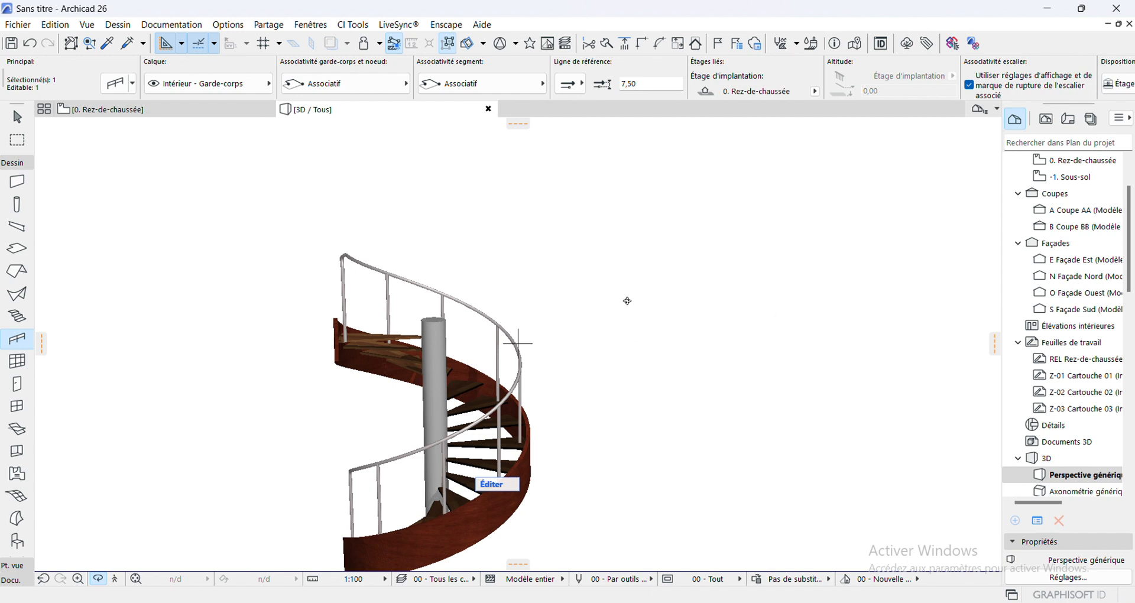
left_click_drag(402, 258, 314, 379)
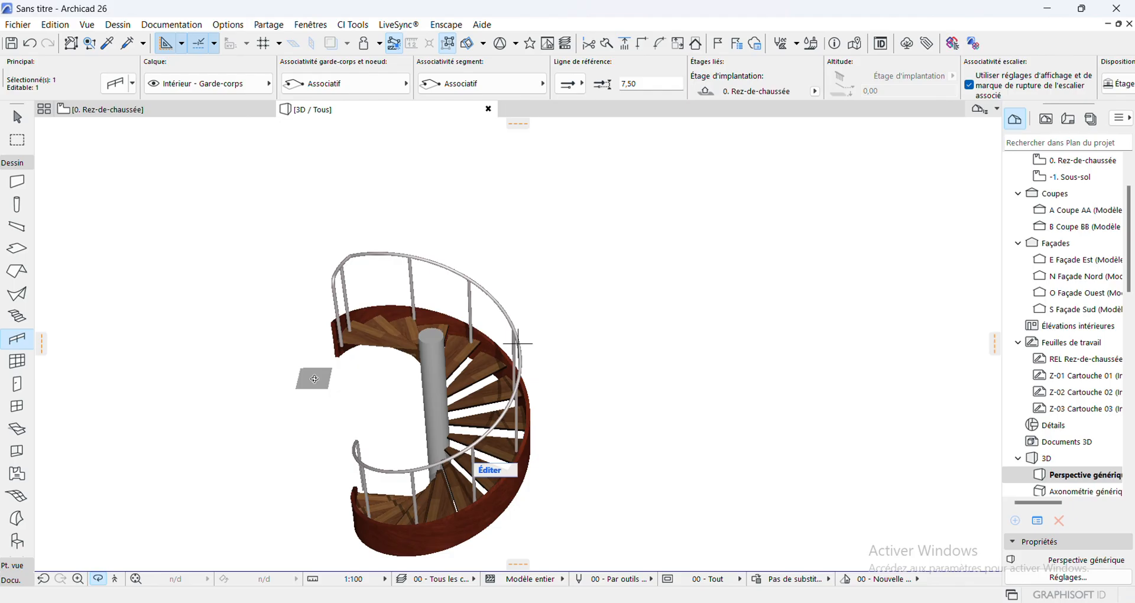